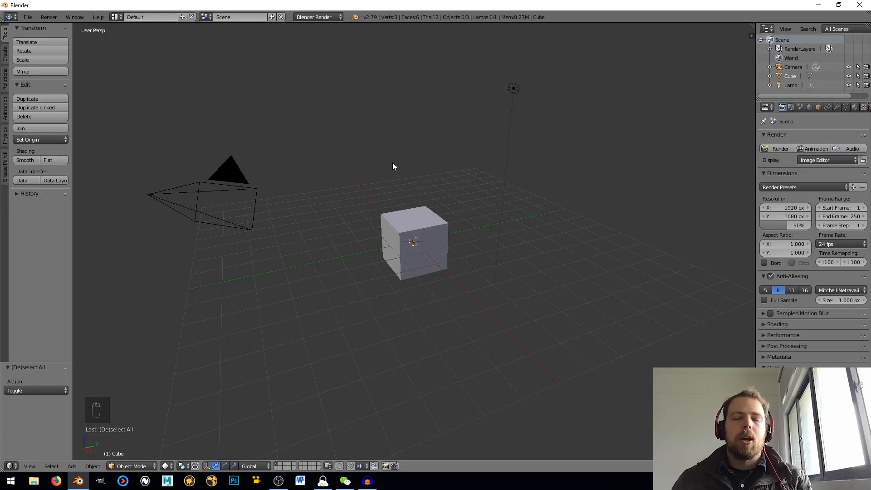
pyautogui.moveTo(398, 164); pyautogui.dragTo(374, 184, button='middle')
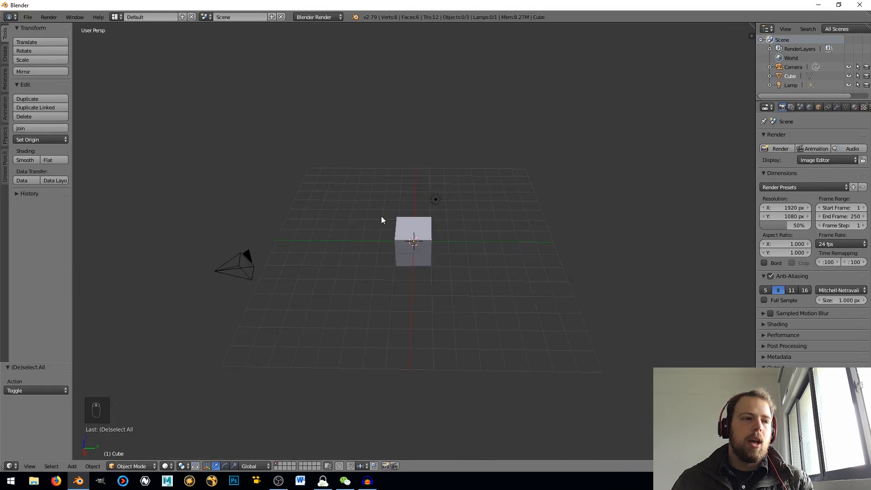
pyautogui.moveTo(380, 217); pyautogui.dragTo(429, 225, button='middle')
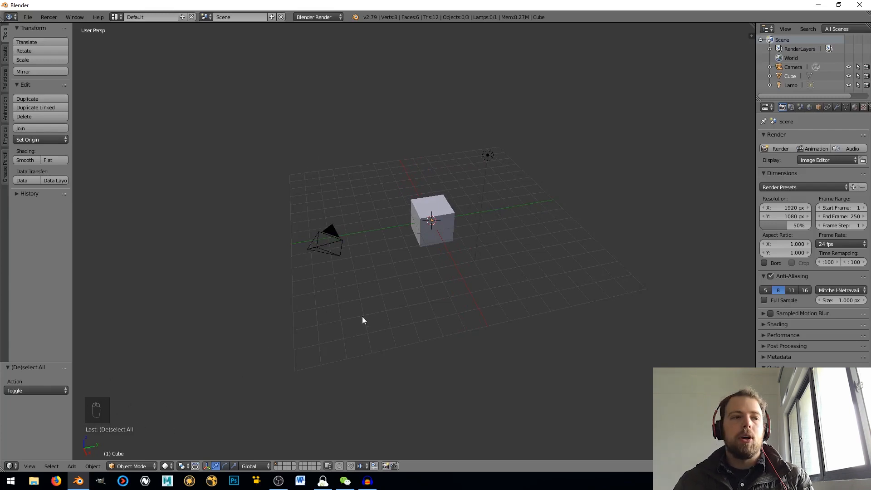
pyautogui.moveTo(362, 321); pyautogui.dragTo(369, 298, button='middle')
pyautogui.scroll(3, 383, 273)
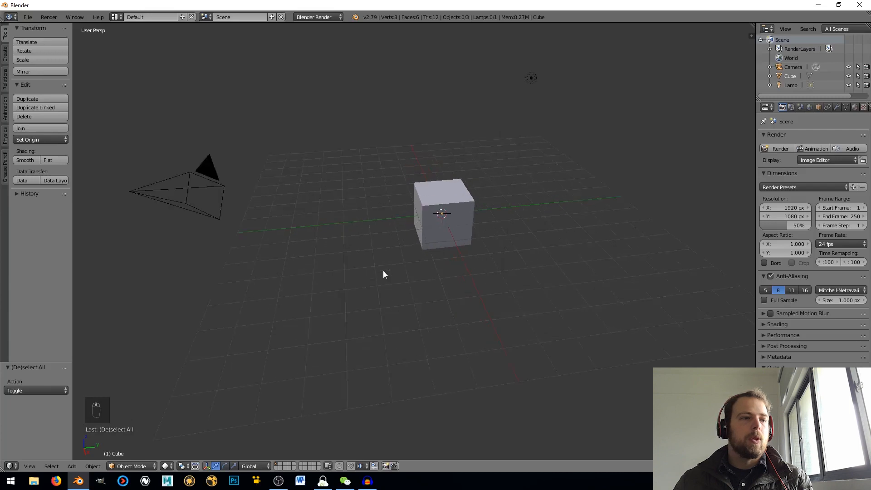
pyautogui.scroll(-2, 384, 268)
# Delete all the default objects in the scene: the camera, the cube and the lamp
pyautogui.press('a')
pyautogui.press('a')
pyautogui.press('a')
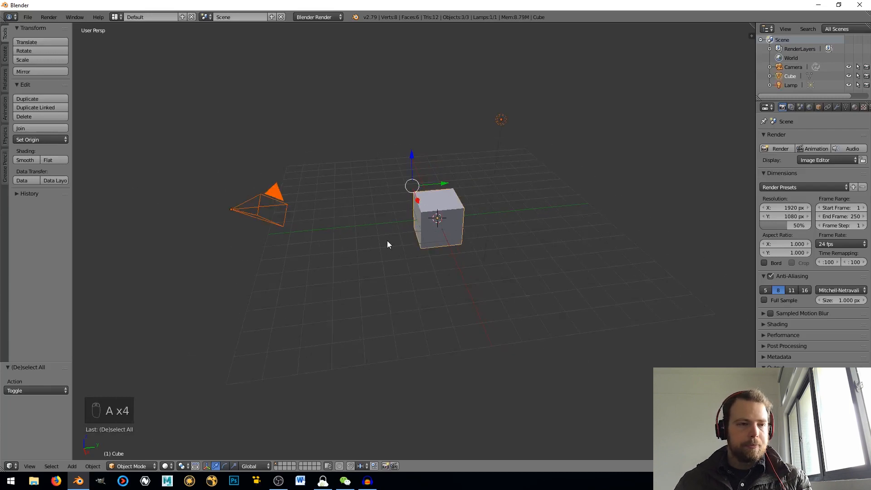
pyautogui.press('x')
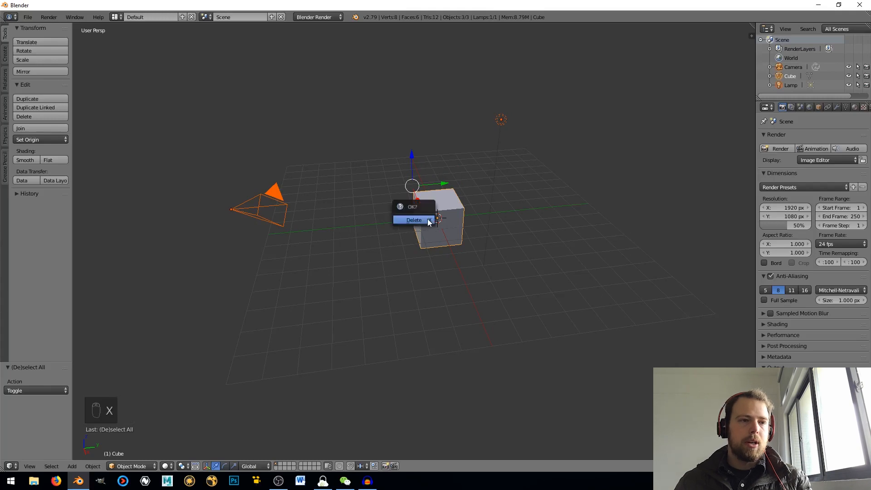
pyautogui.click(427, 220)
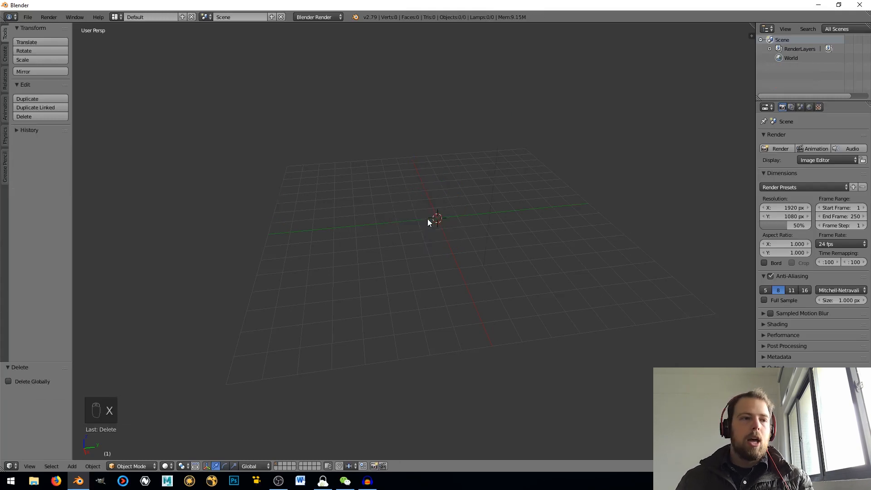
# Switch to the front orthographic view and add a cube mesh at the scene's origin
pyautogui.press('KP_1')
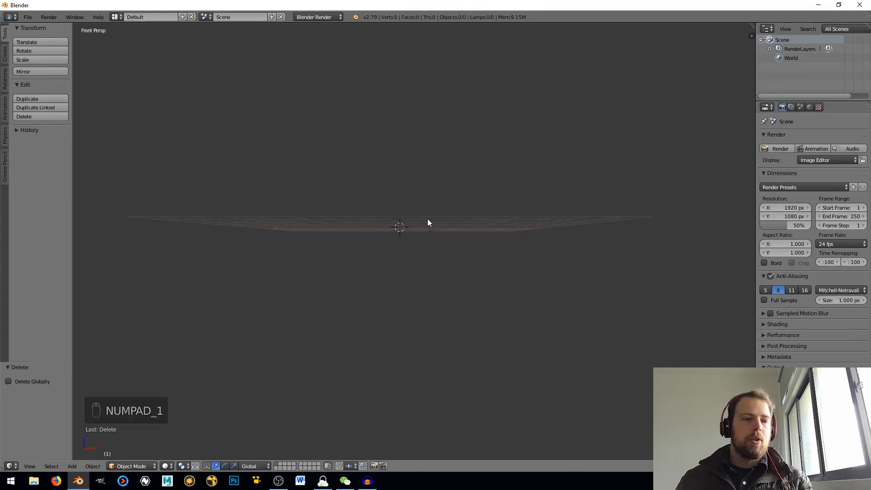
pyautogui.press('KP_5')
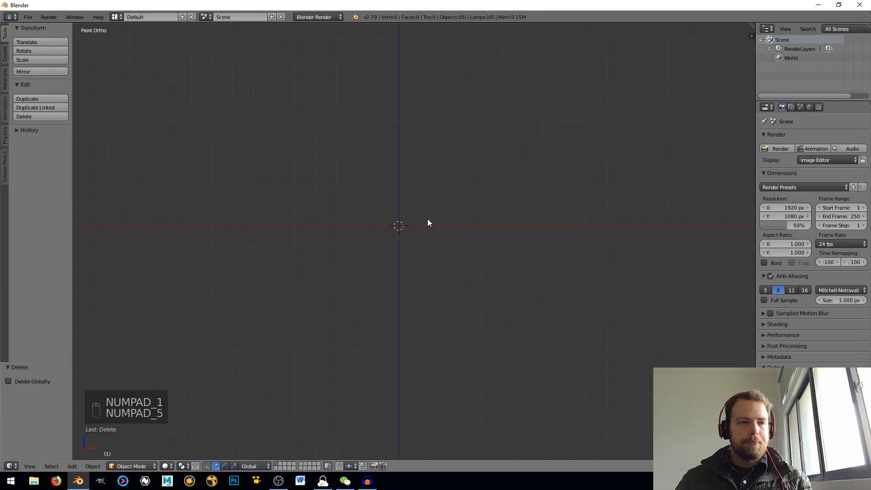
pyautogui.hotkey('shift', 'a')
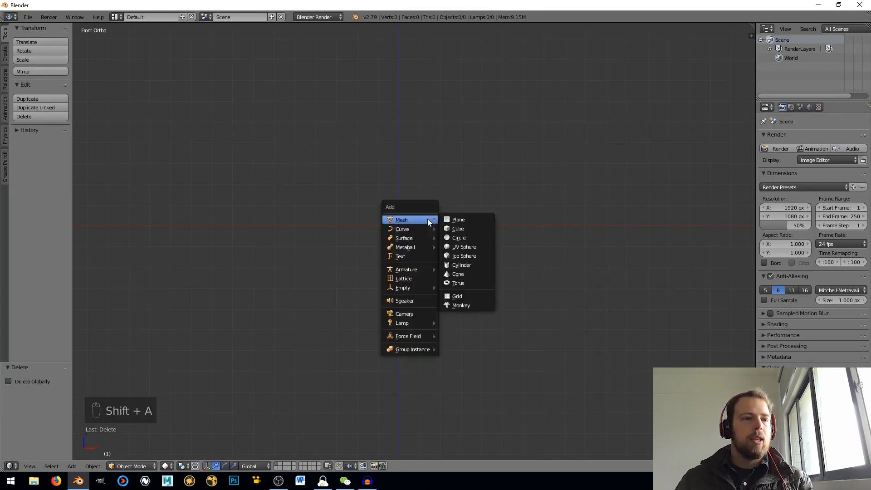
pyautogui.click(471, 228)
pyautogui.scroll(3, 463, 247)
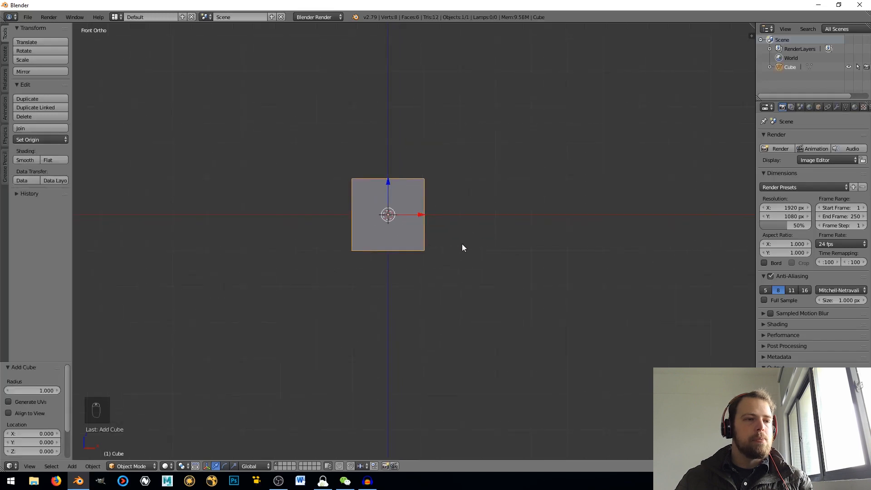
pyautogui.scroll(-5, 462, 245)
pyautogui.scroll(4, 461, 244)
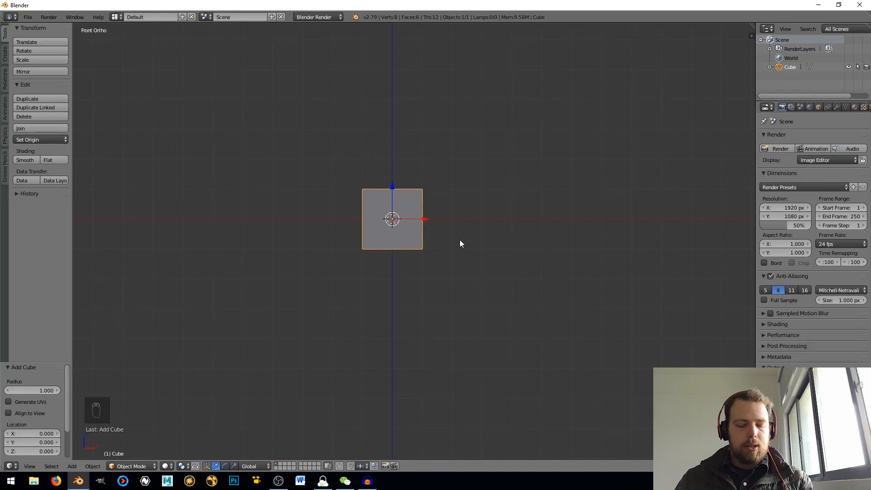
# Scale the cube by 130 along the X axis
pyautogui.press('s')
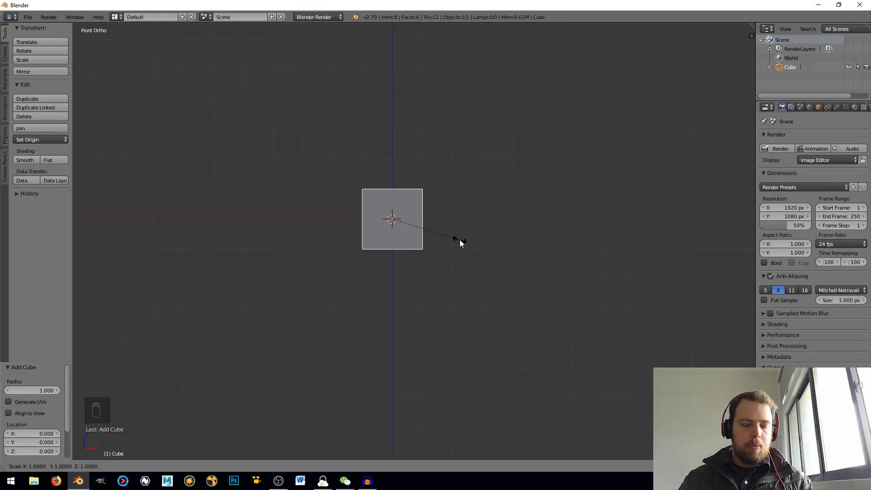
pyautogui.press('x')
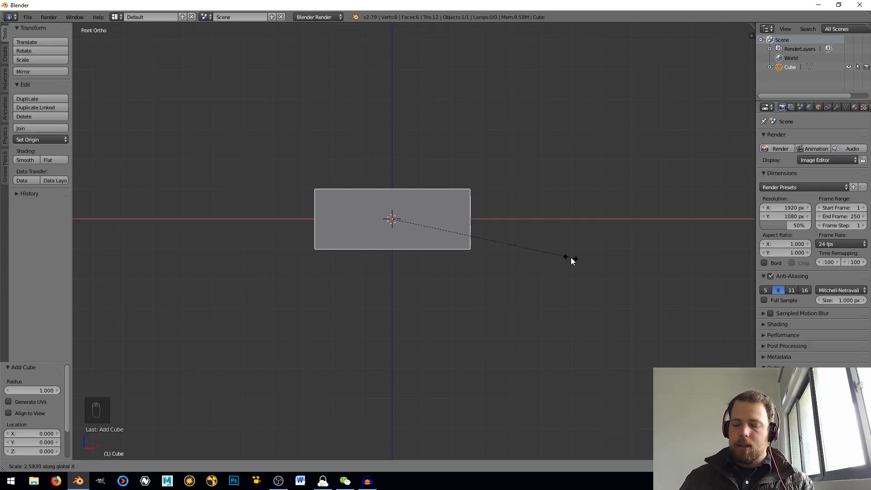
pyautogui.write('130')
pyautogui.press('Return')
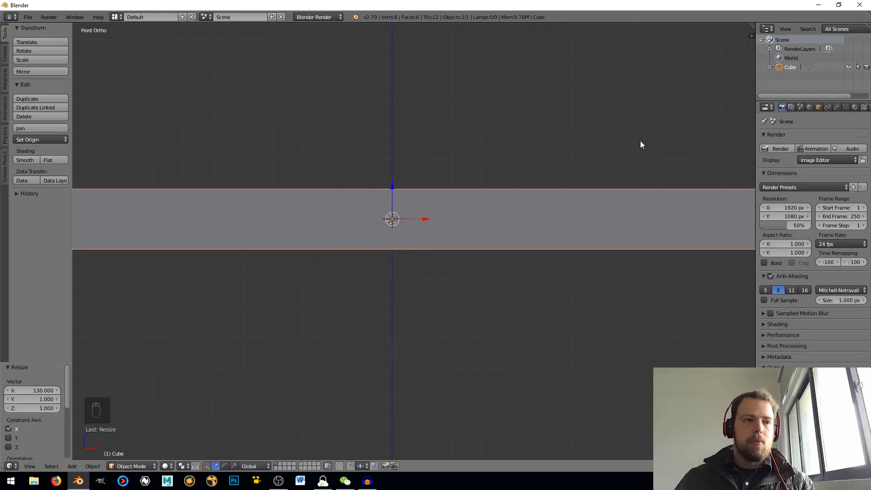
# Scale the stretched cube by 50 along the Y axis to form a flat slab
pyautogui.press('Home')
pyautogui.moveTo(450, 249); pyautogui.dragTo(384, 265, button='middle')
pyautogui.scroll(-5, 385, 263)
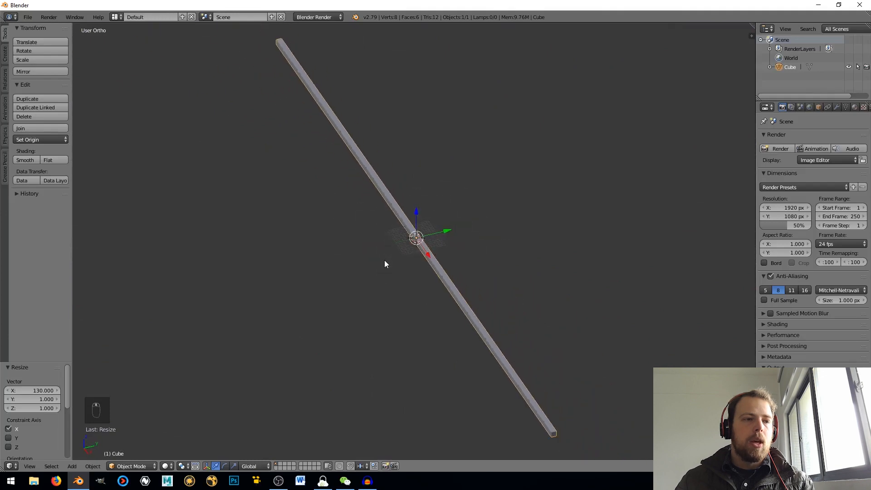
pyautogui.press('s')
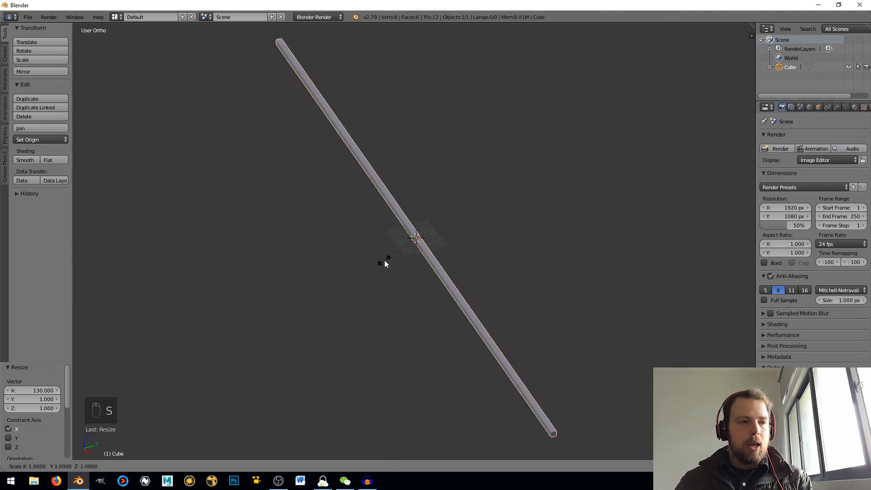
pyautogui.press('y')
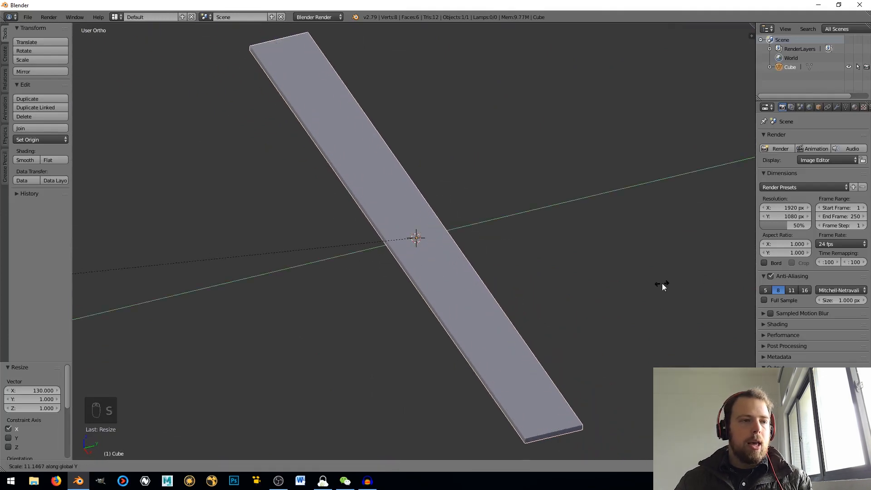
pyautogui.write('50')
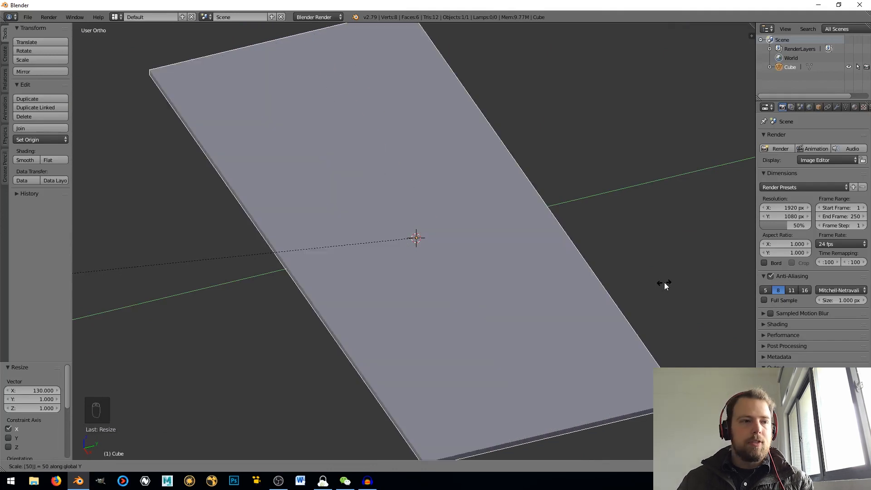
pyautogui.press('Return')
# Switch back to a perspective view showing the whole slab and enter Edit Mode on it
pyautogui.scroll(-3, 553, 211)
pyautogui.moveTo(489, 242); pyautogui.dragTo(583, 184, button='middle')
pyautogui.press('KP_5')
pyautogui.scroll(3, 573, 193)
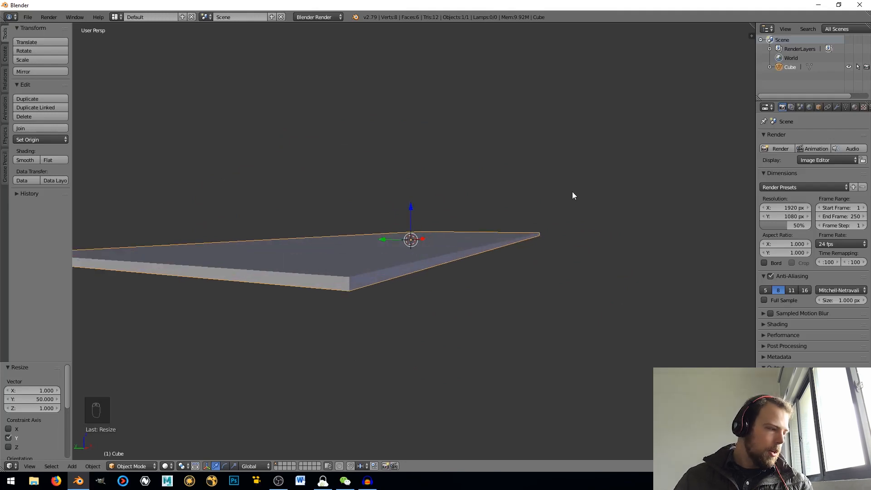
pyautogui.moveTo(573, 191); pyautogui.dragTo(463, 212, button='middle')
pyautogui.moveTo(507, 230); pyautogui.dragTo(488, 231, button='middle')
pyautogui.scroll(3, 483, 230)
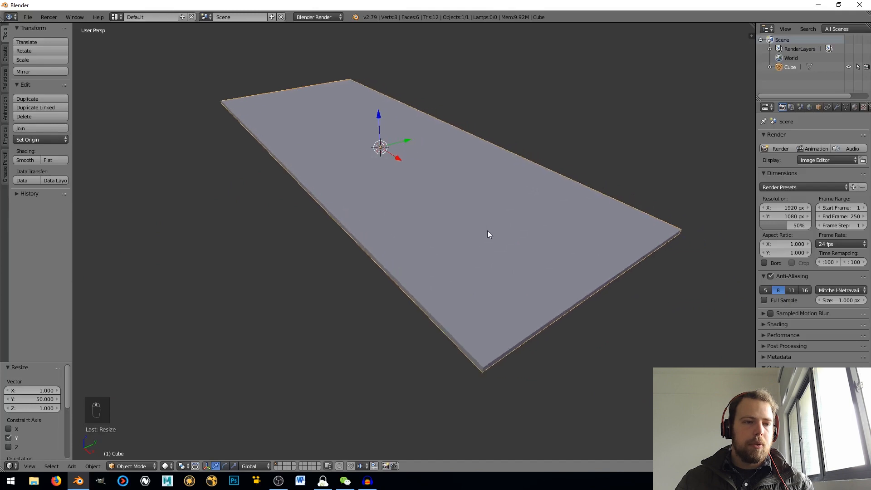
pyautogui.press('Tab')
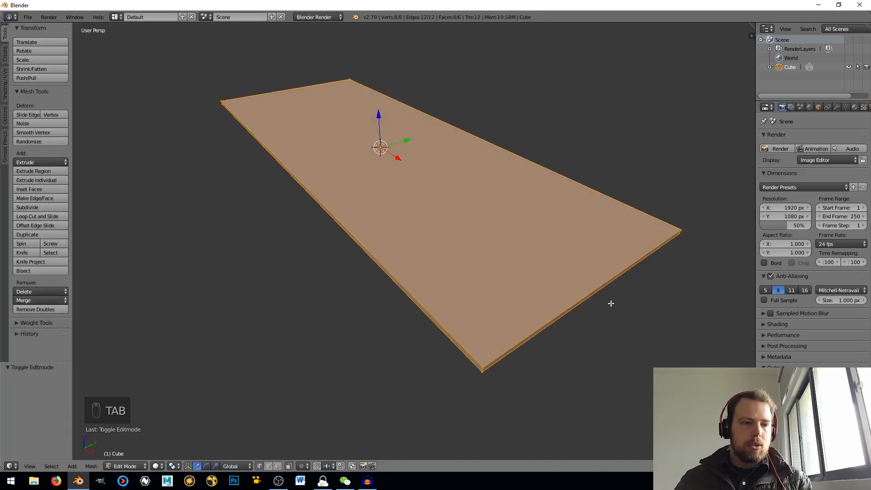
# Try to bevel all of the slab's edges with an offset of about 0.535, and undo the bevel
pyautogui.hotkey('ctrl', 'b')
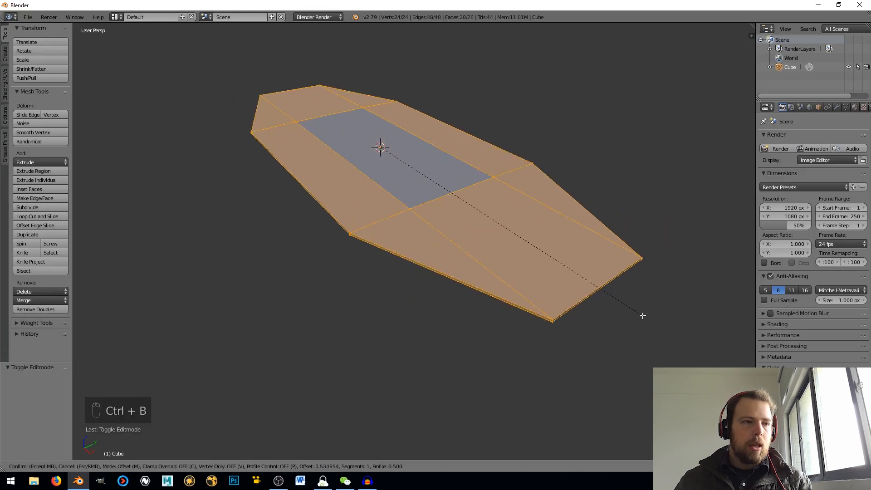
pyautogui.click(643, 315)
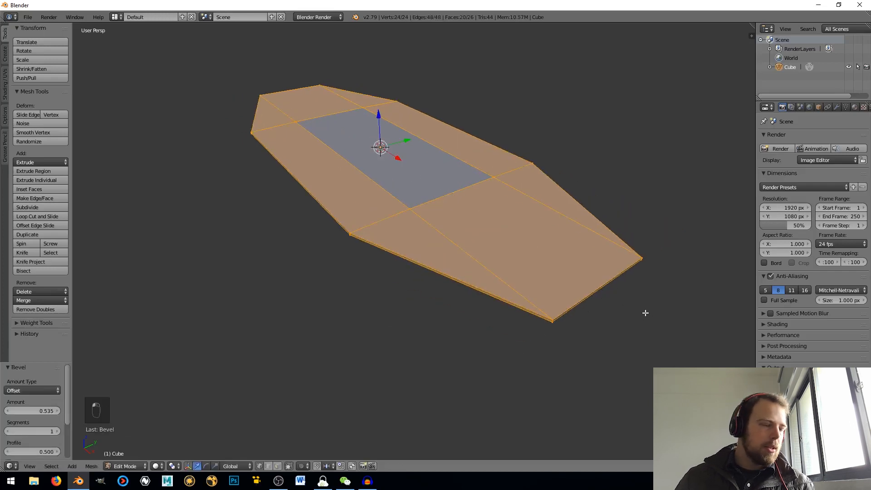
pyautogui.hotkey('ctrl', 'z')
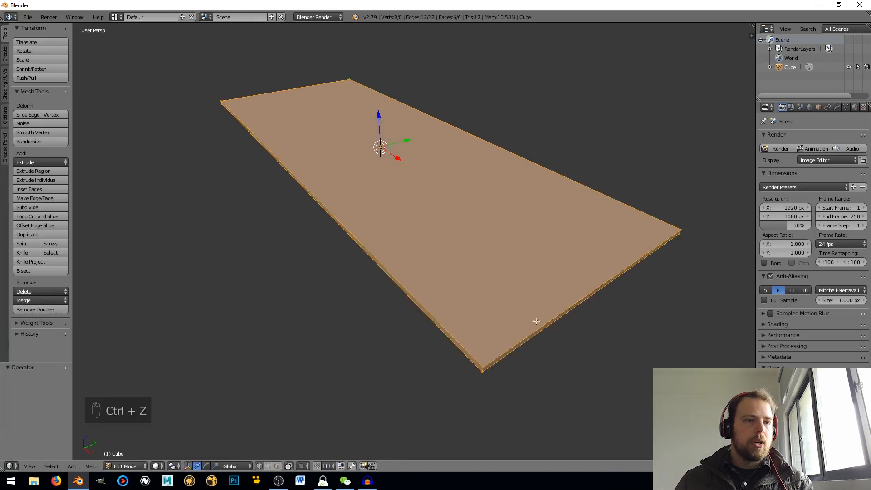
# Add a loop cut across the slab's width at the middle of its length
pyautogui.moveTo(437, 312); pyautogui.dragTo(494, 315, button='middle')
pyautogui.hotkey('ctrl', 'r')
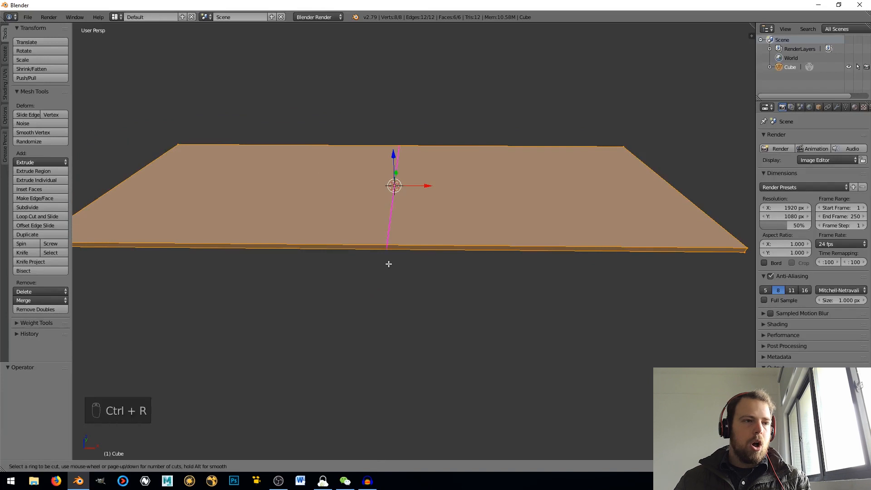
pyautogui.click(393, 240)
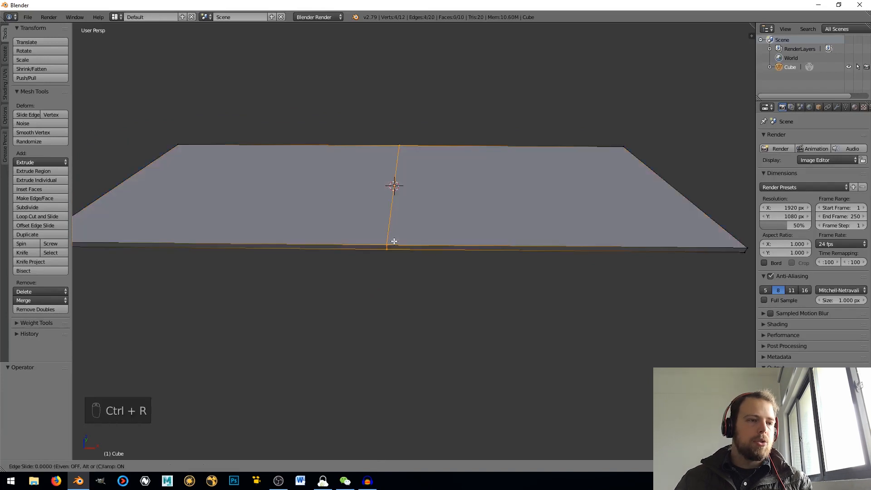
pyautogui.click(394, 241)
# Add a centred loop cut running lengthwise along X, dividing the slab into four quarters
pyautogui.moveTo(390, 242); pyautogui.dragTo(466, 259, button='middle')
pyautogui.scroll(-2, 457, 266)
pyautogui.scroll(1, 456, 266)
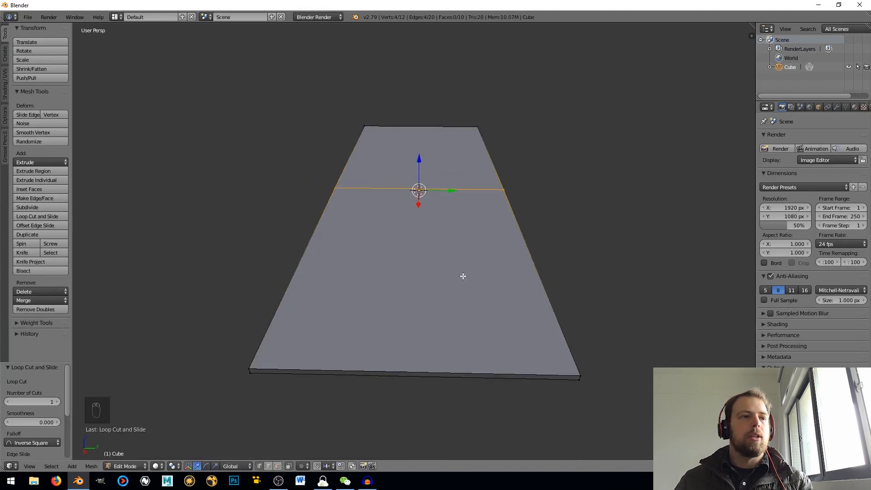
pyautogui.scroll(-1, 463, 276)
pyautogui.hotkey('ctrl', 'r')
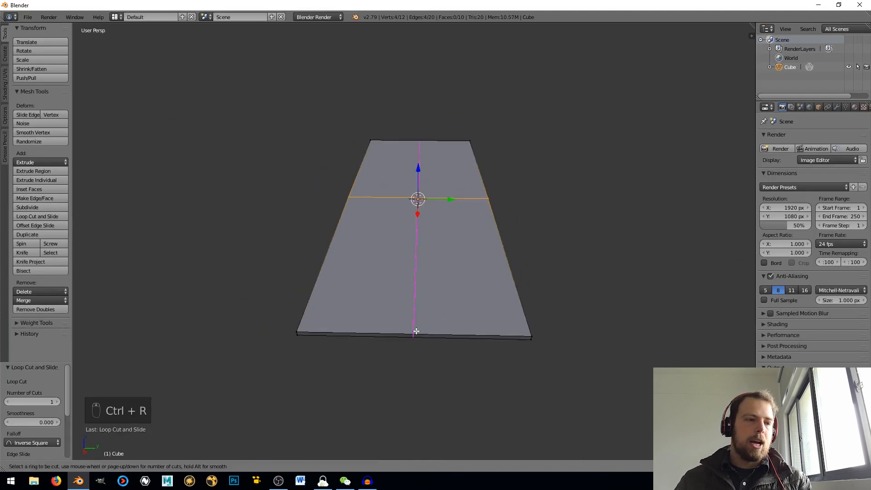
pyautogui.click(416, 331)
pyautogui.rightClick(415, 332)
# Switch to wireframe display and delete the faces of three quarters of the slab, keeping only the positive-X, negative-Y quarter
pyautogui.moveTo(416, 331); pyautogui.dragTo(382, 156, button='middle')
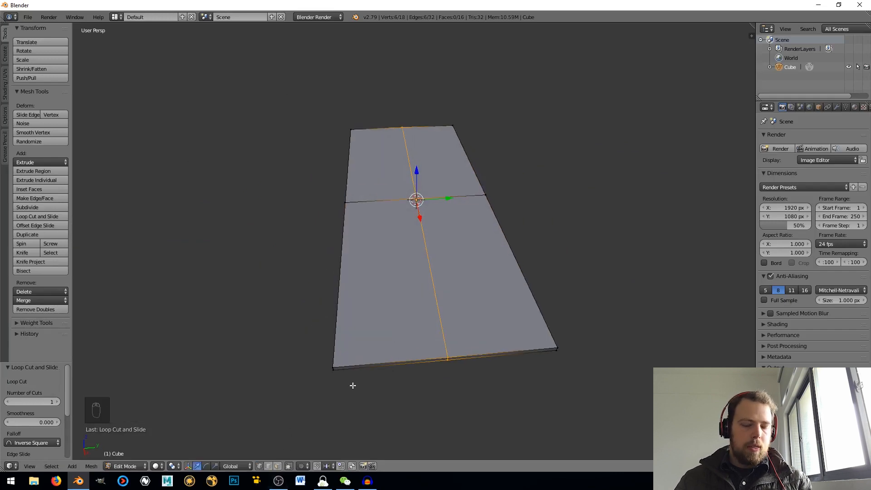
pyautogui.press('z')
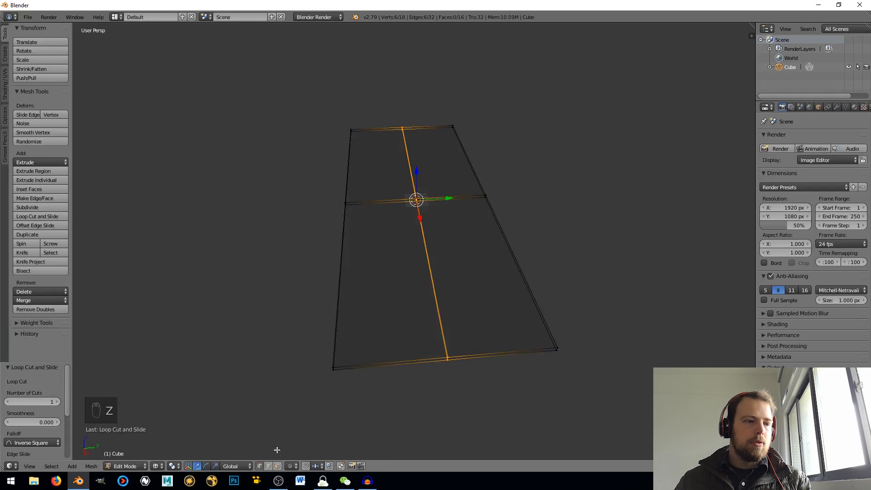
pyautogui.press('a')
pyautogui.press('a')
pyautogui.press('a')
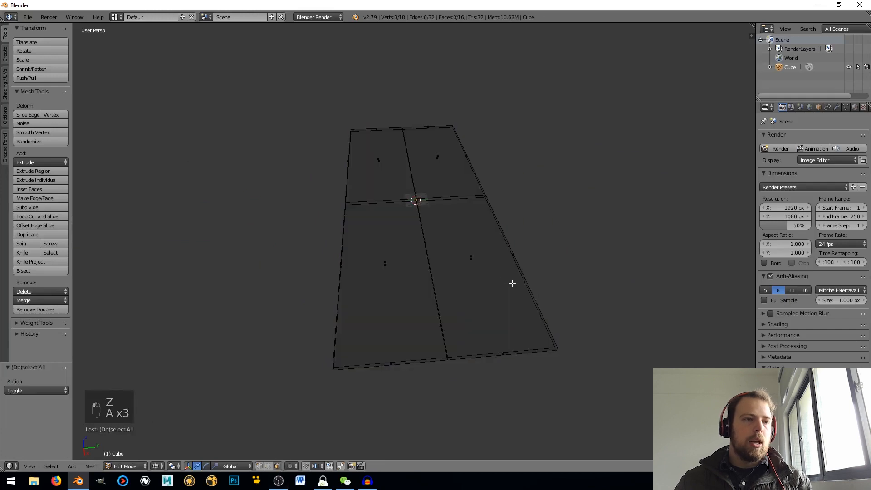
pyautogui.press('b')
pyautogui.moveTo(468, 223); pyautogui.dragTo(611, 442)
pyautogui.press('b')
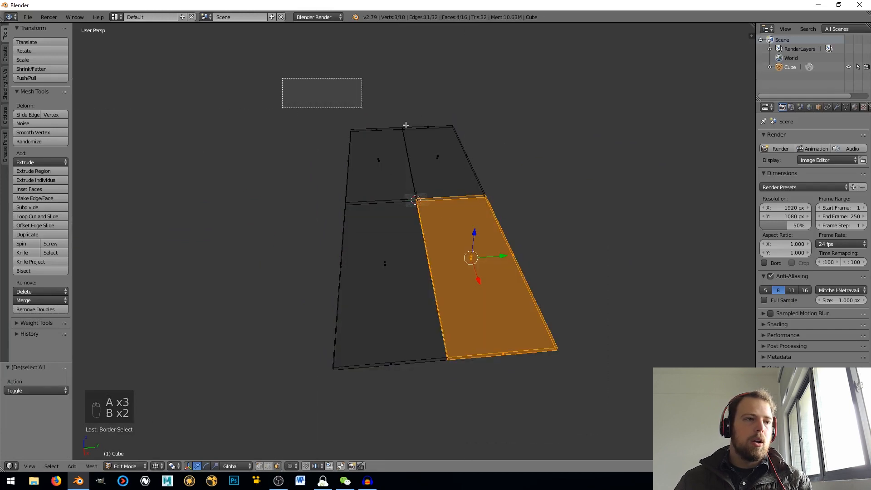
pyautogui.moveTo(405, 125); pyautogui.dragTo(520, 207)
pyautogui.press('x')
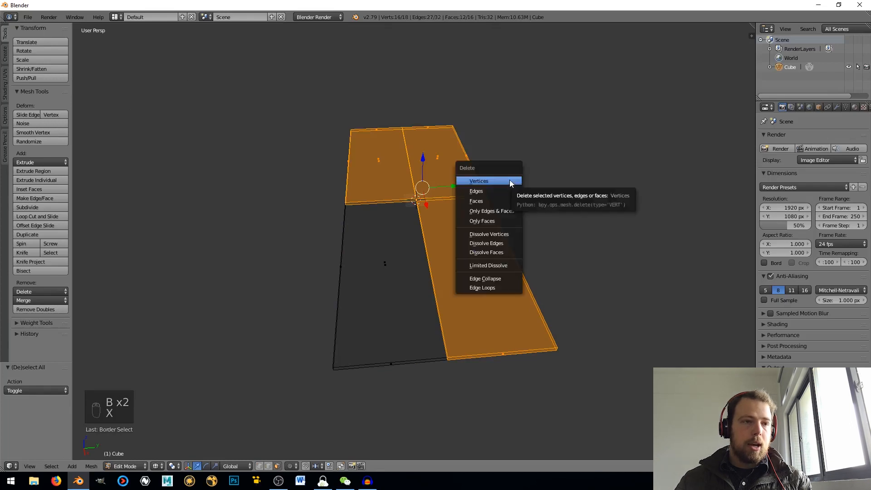
pyautogui.click(499, 201)
# Add a loop cut to the remaining quarter and slide it close to its outer short edge
pyautogui.moveTo(498, 200); pyautogui.dragTo(454, 253, button='middle')
pyautogui.hotkey('ctrl', 'r')
pyautogui.click(448, 279)
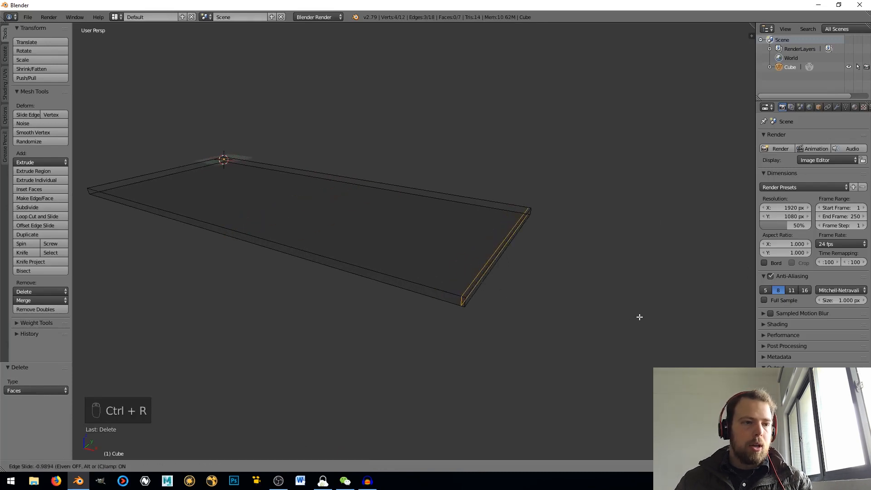
pyautogui.click(587, 315)
# Add a lengthwise loop cut near the slab's outer long edge and move it about 0.134 closer to that edge along Y
pyautogui.hotkey('ctrl', 'r')
pyautogui.click(488, 301)
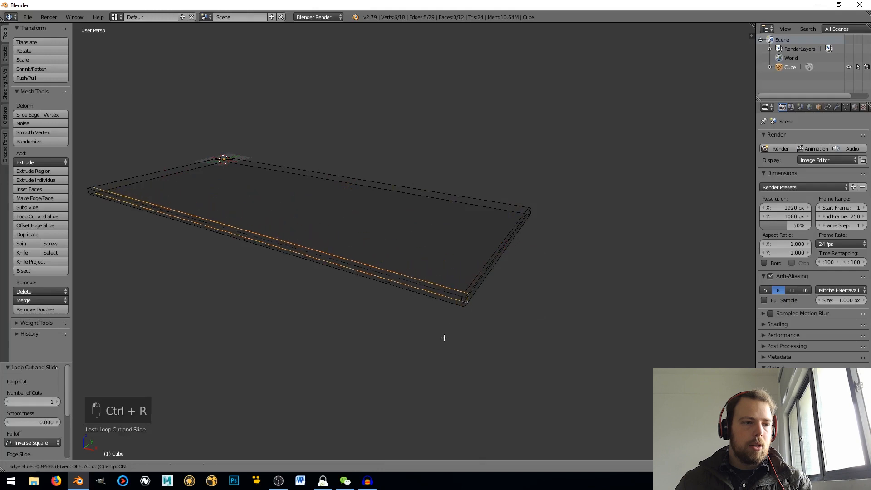
pyautogui.click(447, 336)
pyautogui.moveTo(463, 334); pyautogui.dragTo(445, 314, button='middle')
pyautogui.scroll(4, 445, 315)
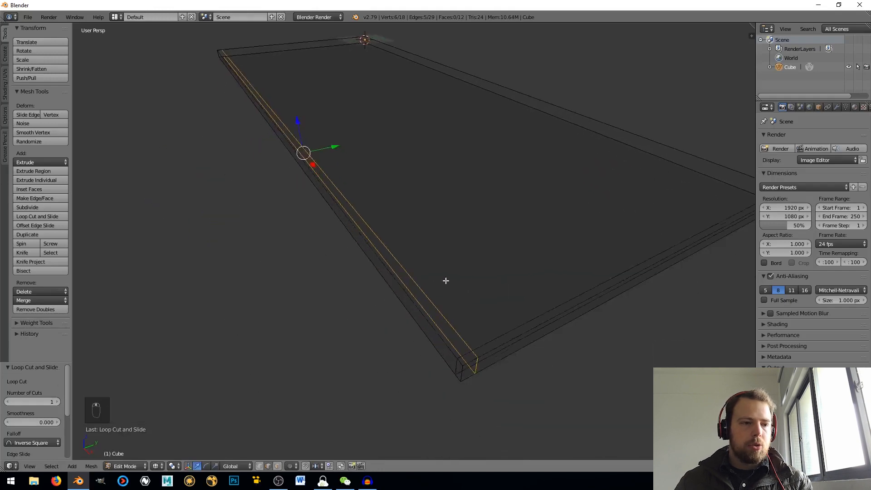
pyautogui.press('z')
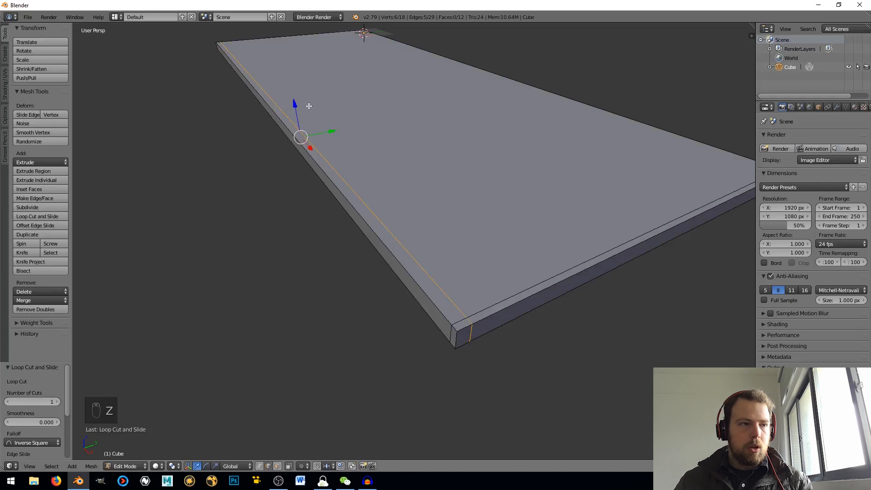
pyautogui.moveTo(333, 131); pyautogui.dragTo(329, 132)
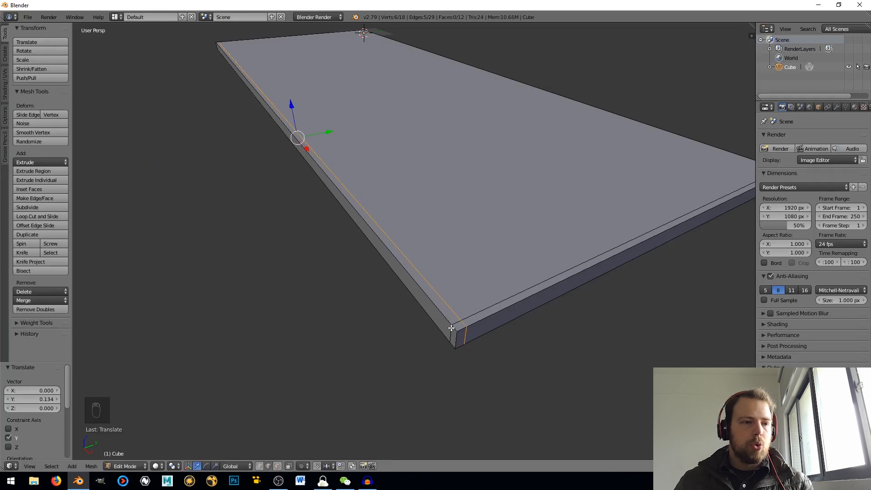
# Select the upper and lower border edges along the slab's outer long and short sides, including the vertical corner edge
pyautogui.keyDown('alt'); pyautogui.rightClick(441, 309); pyautogui.keyUp('alt')
pyautogui.keyDown('alt'); pyautogui.rightClick(431, 328); pyautogui.keyUp('alt')
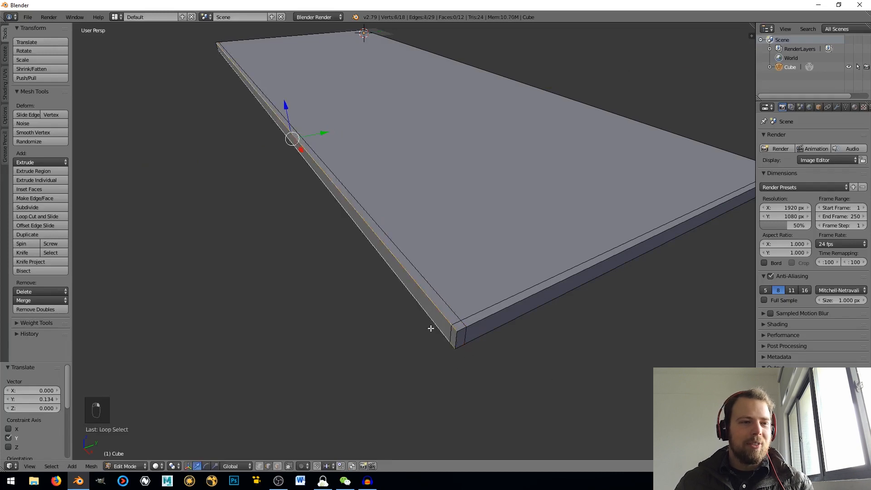
pyautogui.keyDown('alt'); pyautogui.keyDown('shift'); pyautogui.rightClick(482, 338); pyautogui.keyUp('shift'); pyautogui.keyUp('alt')
pyautogui.keyDown('alt'); pyautogui.keyDown('shift'); pyautogui.rightClick(487, 323); pyautogui.keyUp('shift'); pyautogui.keyUp('alt')
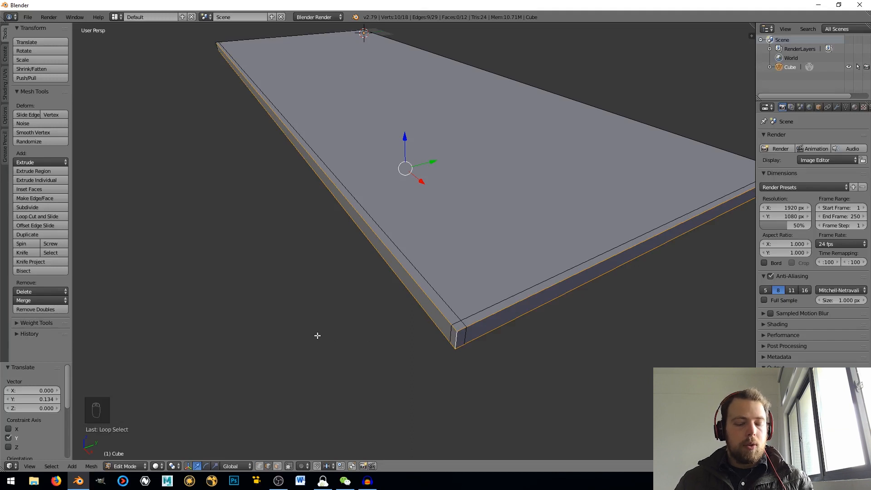
# Try a vertex-only bevel of about 0.152 on the selected border edges and undo it
pyautogui.hotkey('ctrl', 'b')
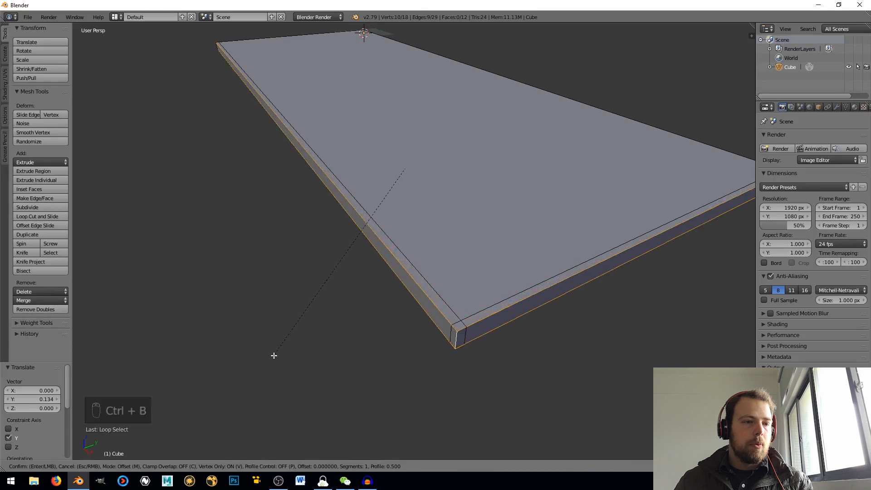
pyautogui.click(272, 357)
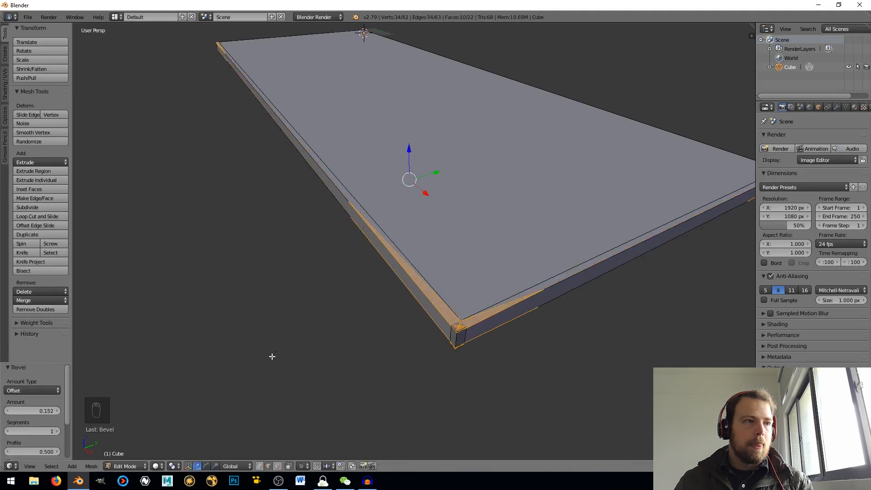
pyautogui.hotkey('ctrl', 'z')
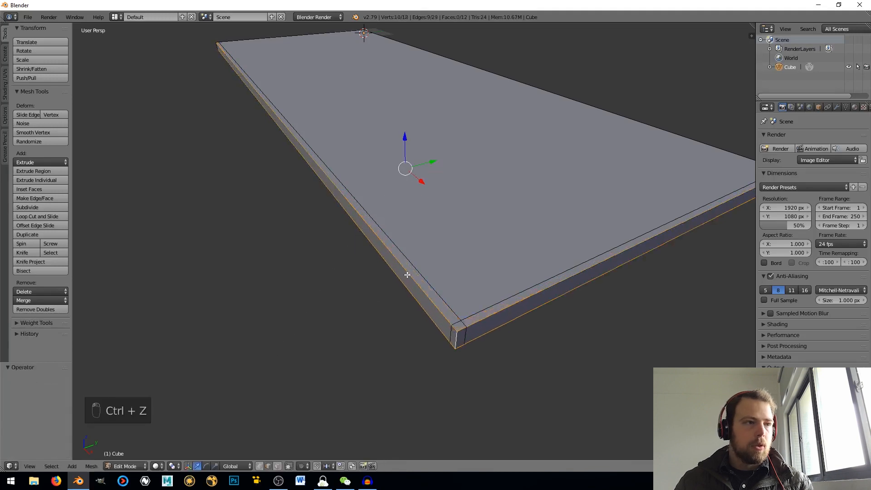
# Bevel the selected outer edges with the Percent amount type, an amount of 36.3 and 2 segments, and return to Object Mode
pyautogui.moveTo(385, 275); pyautogui.dragTo(525, 268, button='middle')
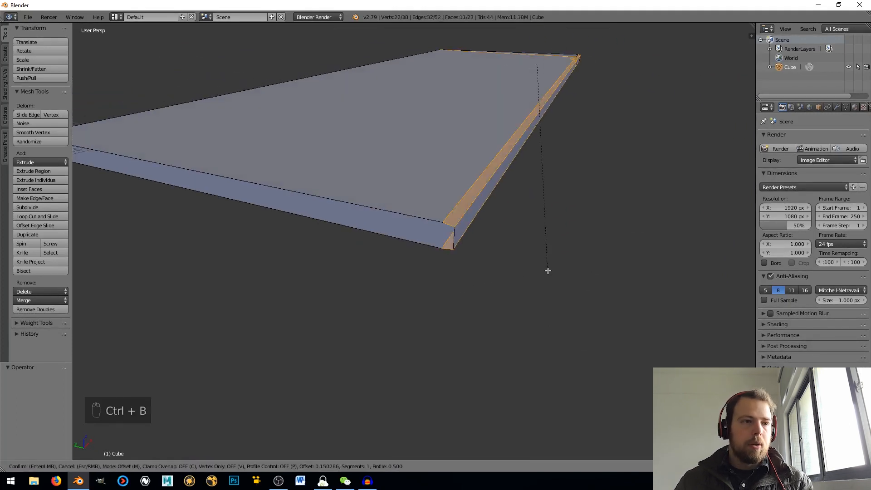
pyautogui.click(548, 271)
pyautogui.click(29, 389)
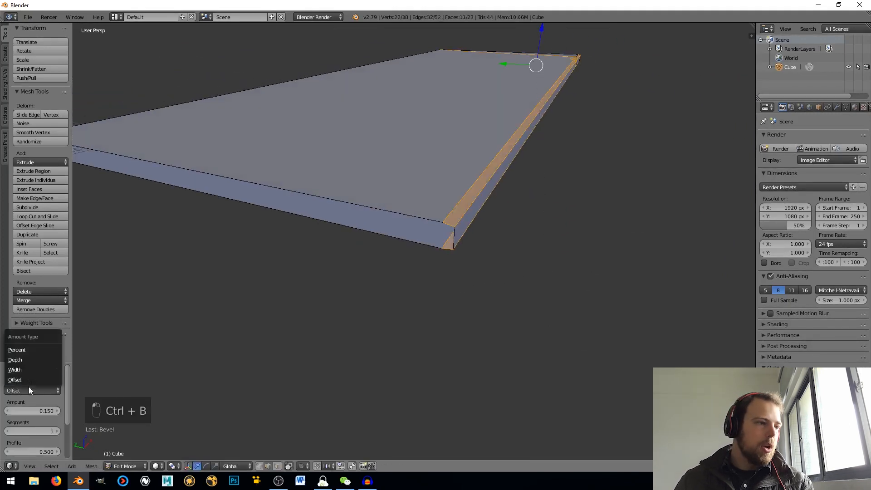
pyautogui.click(36, 369)
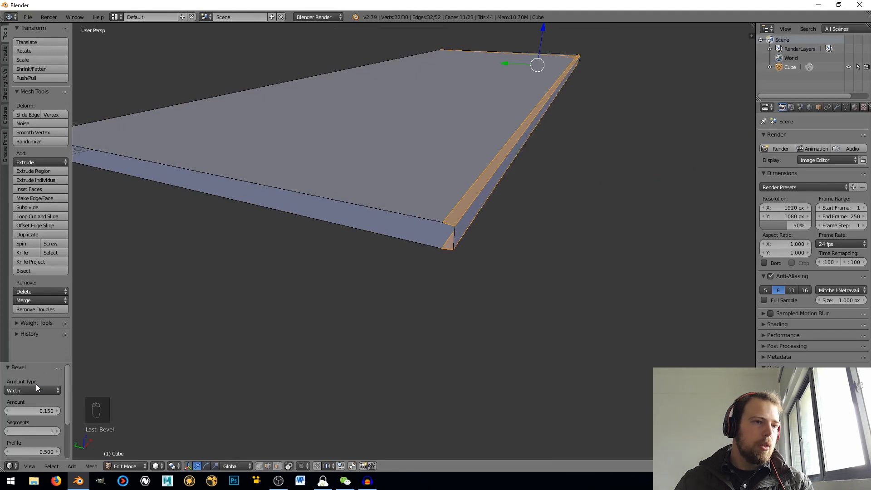
pyautogui.click(35, 389)
pyautogui.click(35, 350)
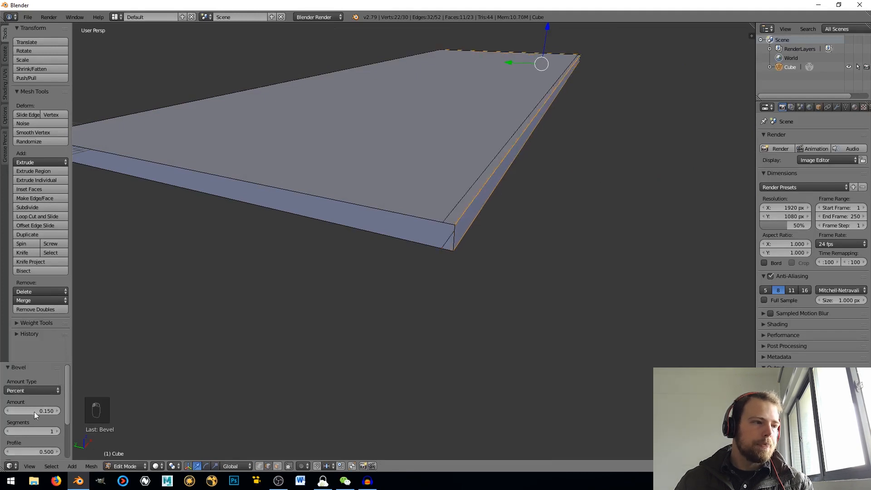
pyautogui.moveTo(32, 410)
pyautogui.mouseDown()
pyautogui.moveTo(59, 410)
pyautogui.moveTo(38, 410)
pyautogui.mouseUp()
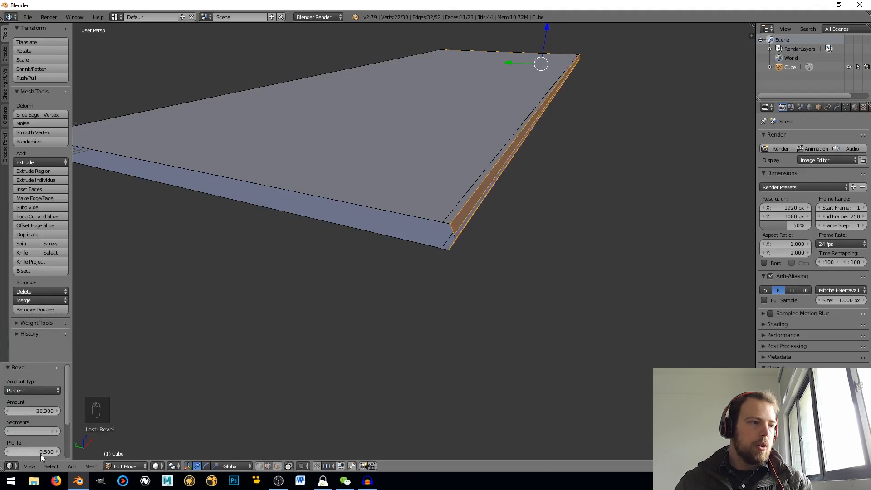
pyautogui.click(56, 431)
pyautogui.moveTo(377, 283); pyautogui.dragTo(346, 284, button='middle')
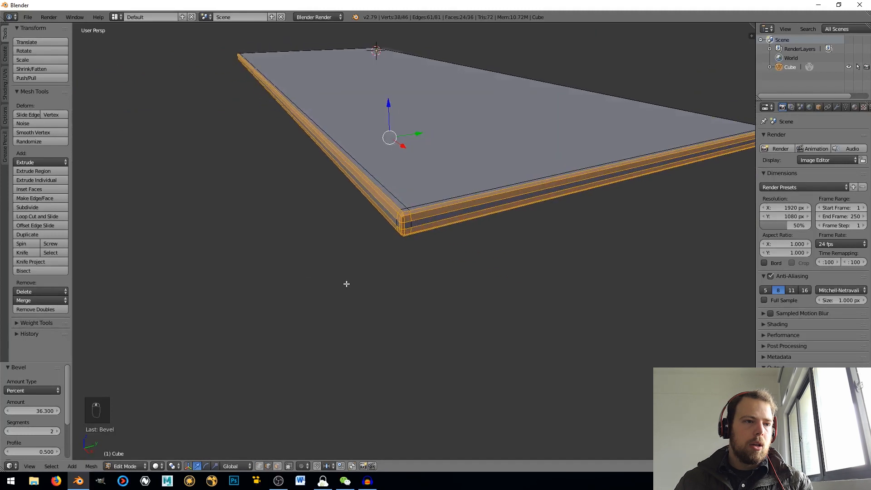
pyautogui.press('Tab')
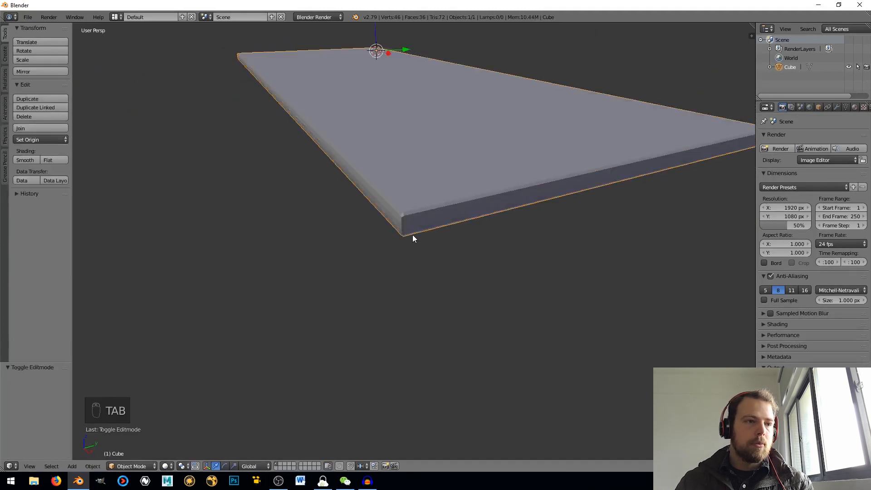
# Select the slab's entire mesh in Edit Mode, set its faces and edges to smooth shading, and return to Object Mode
pyautogui.press('Tab')
pyautogui.press('a')
pyautogui.press('a')
pyautogui.press('a')
pyautogui.press('a')
pyautogui.press('a')
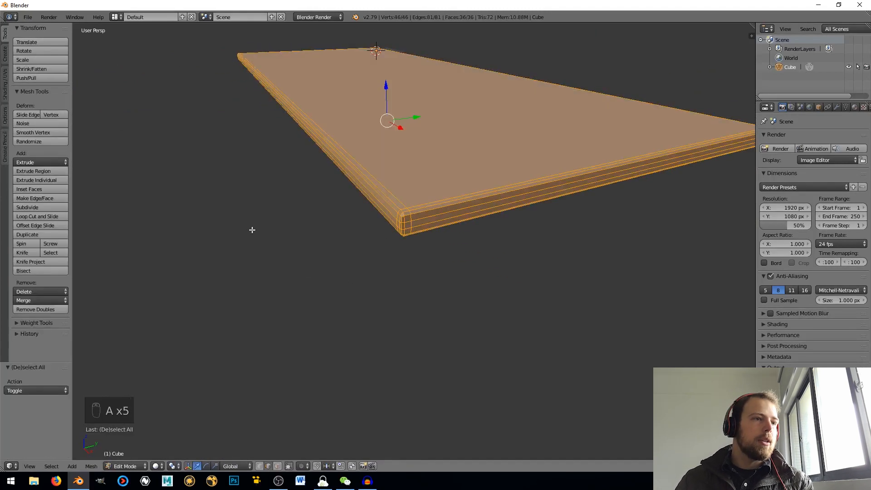
pyautogui.click(5, 86)
pyautogui.click(25, 50)
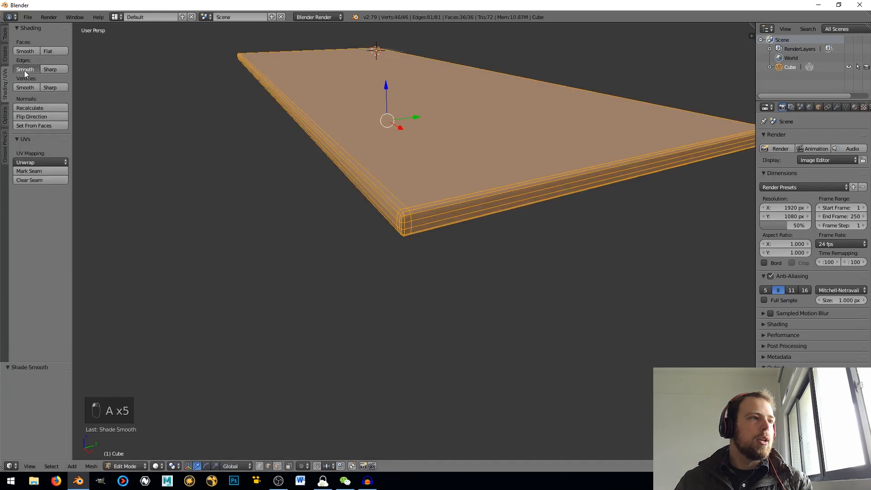
pyautogui.click(23, 70)
pyautogui.press('Tab')
pyautogui.moveTo(464, 190); pyautogui.dragTo(344, 182, button='middle')
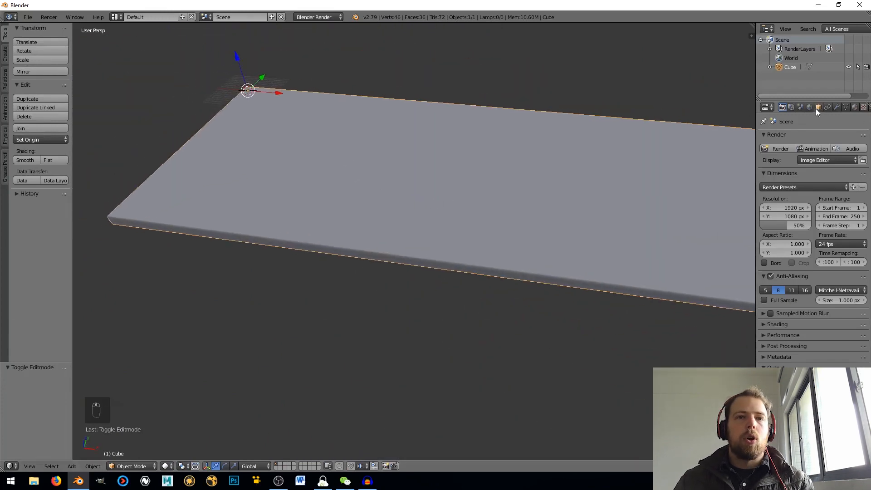
# Show the slab's modifier settings and enlarge that editor over the outliner and part of the 3D view
pyautogui.click(837, 108)
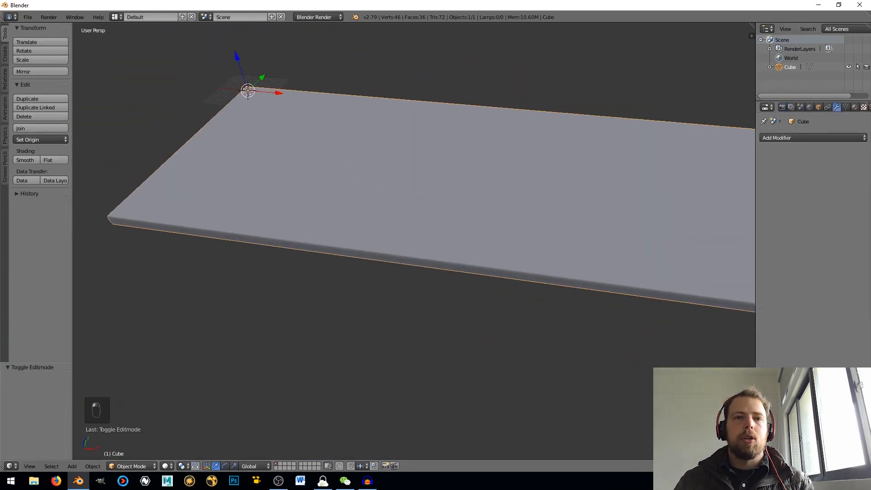
pyautogui.moveTo(869, 103); pyautogui.dragTo(779, 109)
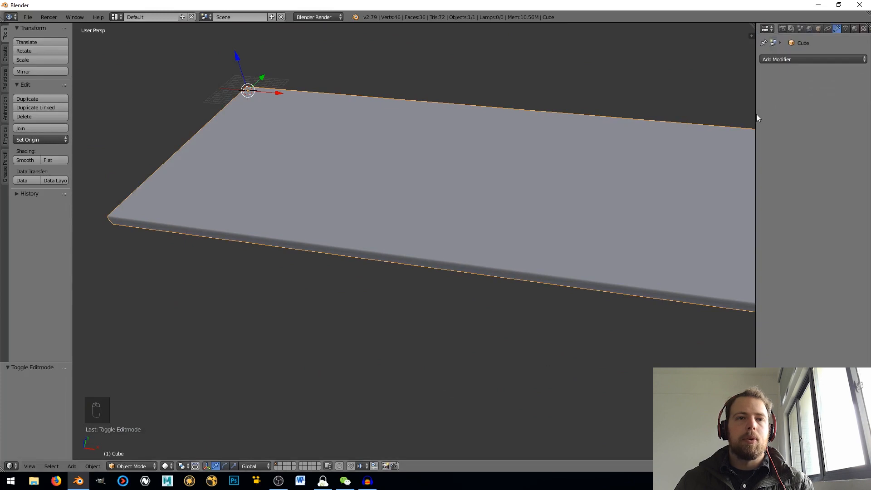
pyautogui.moveTo(755, 114); pyautogui.dragTo(689, 114)
# Add a Mirror modifier to the slab and enable mirroring on both the X and Y axes
pyautogui.click(750, 60)
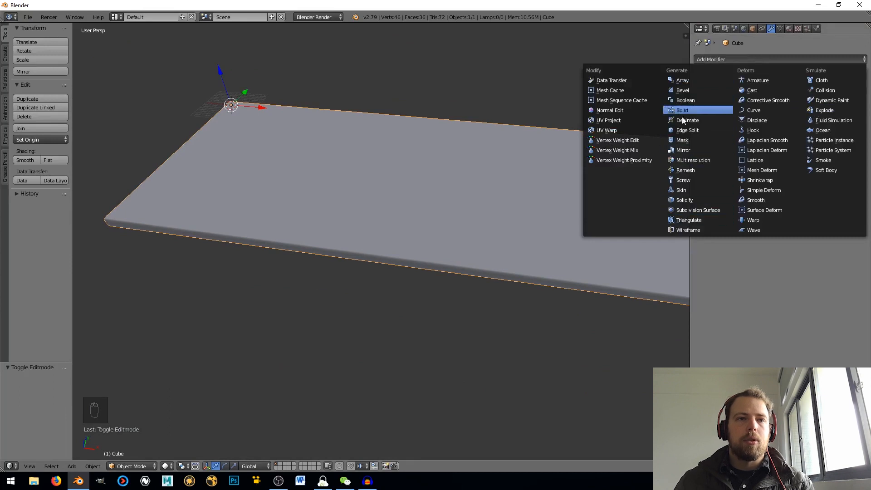
pyautogui.click(690, 150)
pyautogui.scroll(-3, 407, 156)
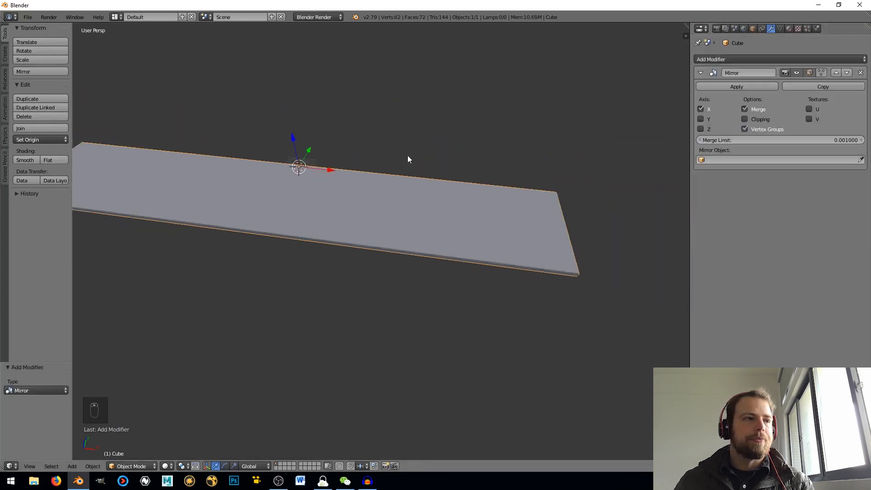
pyautogui.click(700, 118)
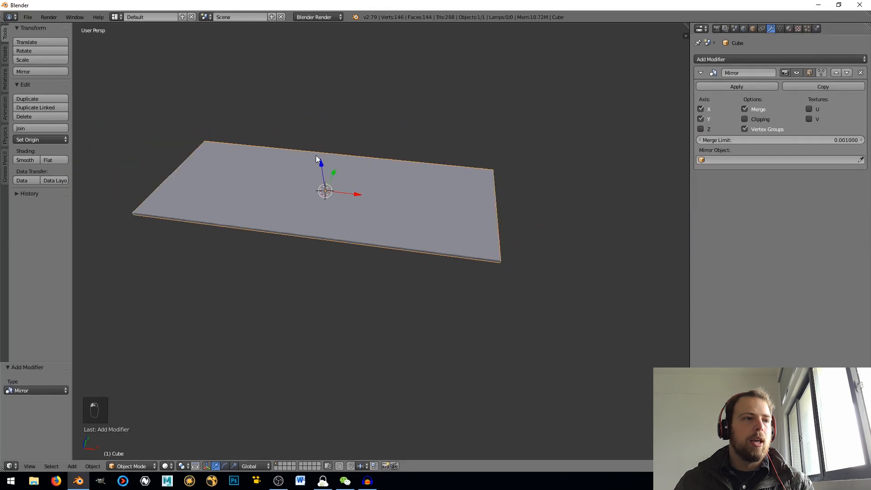
# Turn the X and Y mirroring off and on again to compare the single quarter with the full slab
pyautogui.click(700, 109)
pyautogui.click(700, 118)
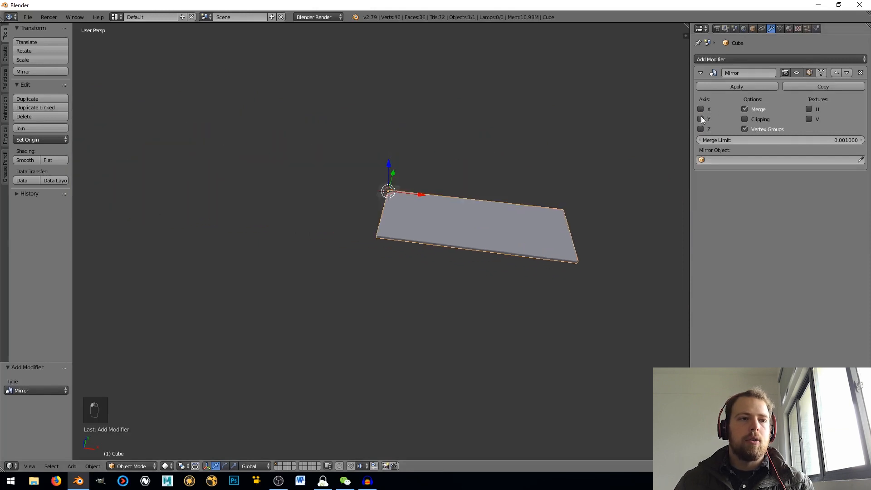
pyautogui.click(701, 119)
pyautogui.click(701, 109)
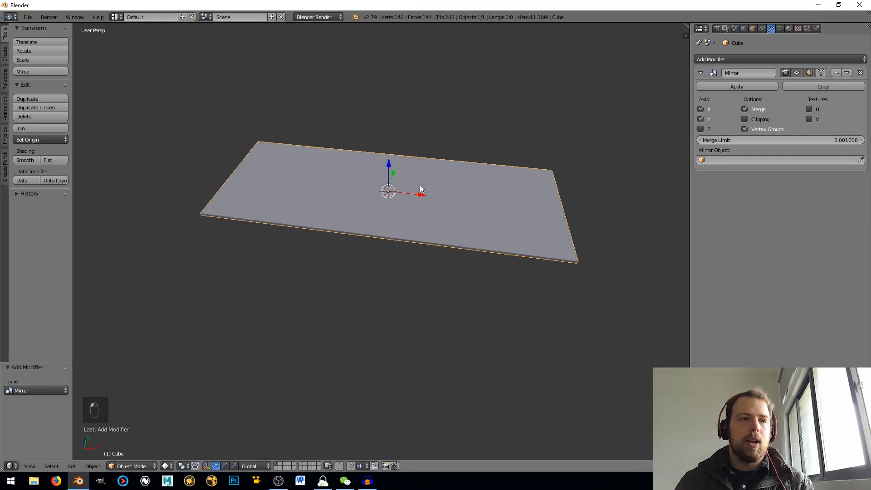
pyautogui.moveTo(470, 204); pyautogui.dragTo(405, 216, button='middle')
pyautogui.scroll(3, 435, 220)
pyautogui.scroll(-5, 504, 261)
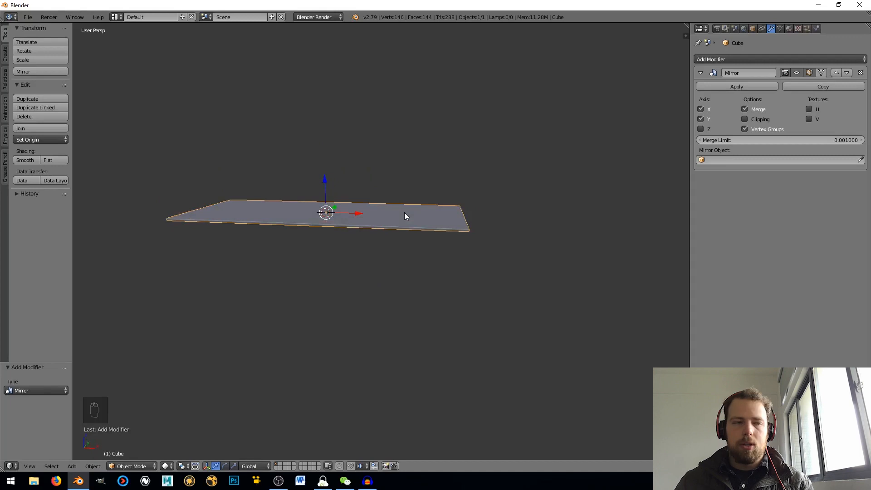
# Switch to the front orthographic view, deselect the slab and add a new cube at the origin
pyautogui.press('KP_5')
pyautogui.press('KP_1')
pyautogui.press('KP_4')
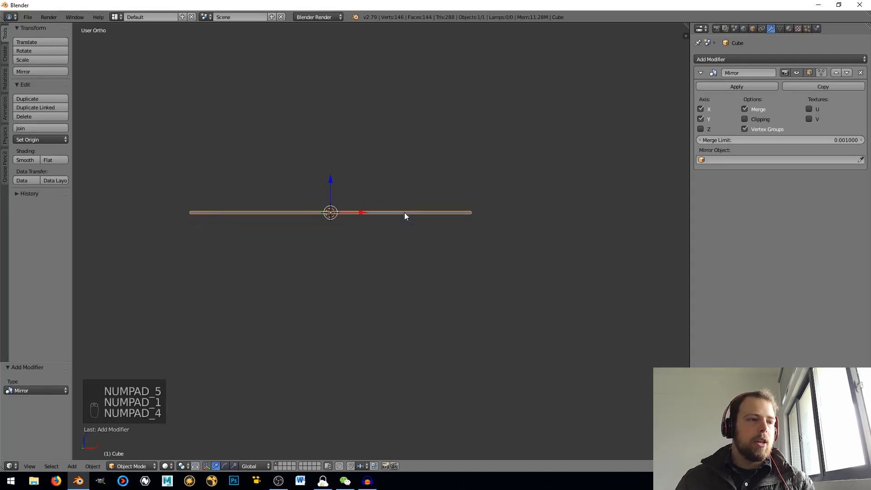
pyautogui.press('KP_1')
pyautogui.keyDown('shift'); pyautogui.moveTo(361, 251); pyautogui.dragTo(393, 268, button='middle'); pyautogui.keyUp('shift')
pyautogui.scroll(4, 435, 259)
pyautogui.scroll(-3, 394, 268)
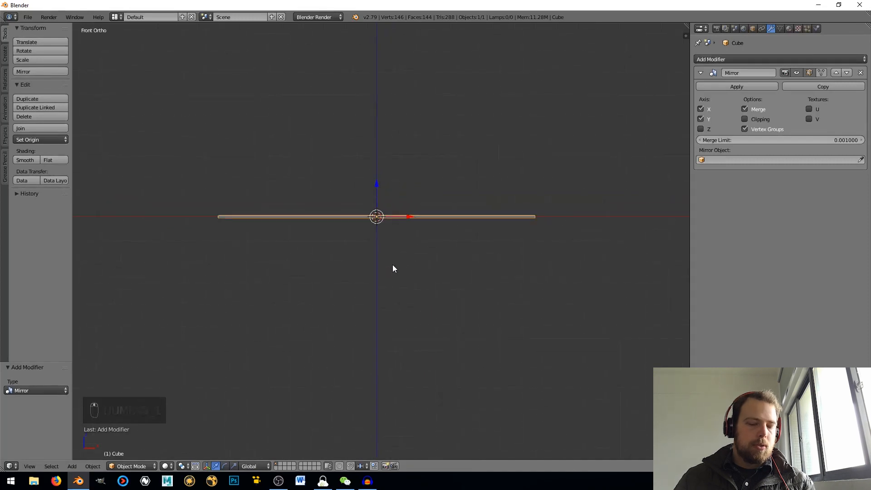
pyautogui.press('a')
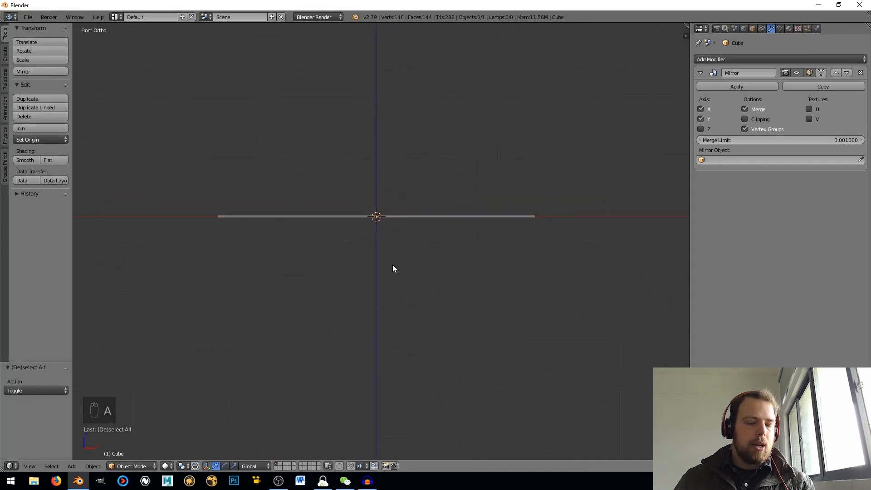
pyautogui.hotkey('shift', 'a')
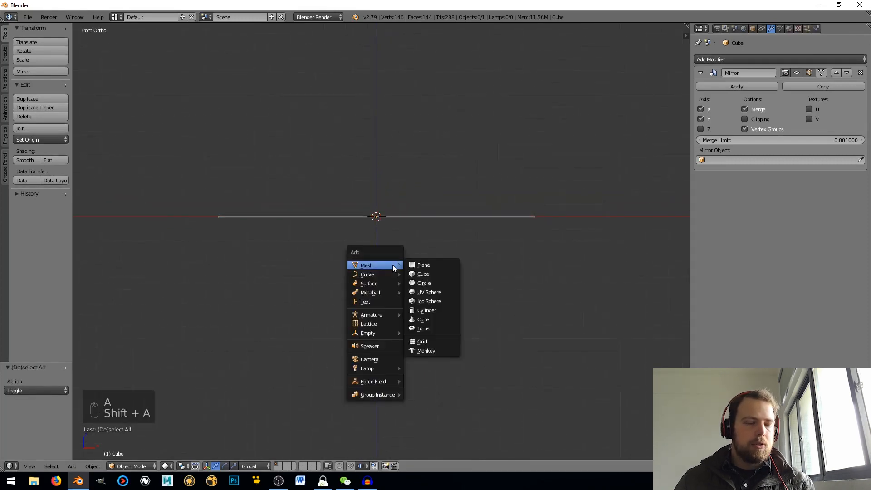
pyautogui.click(448, 274)
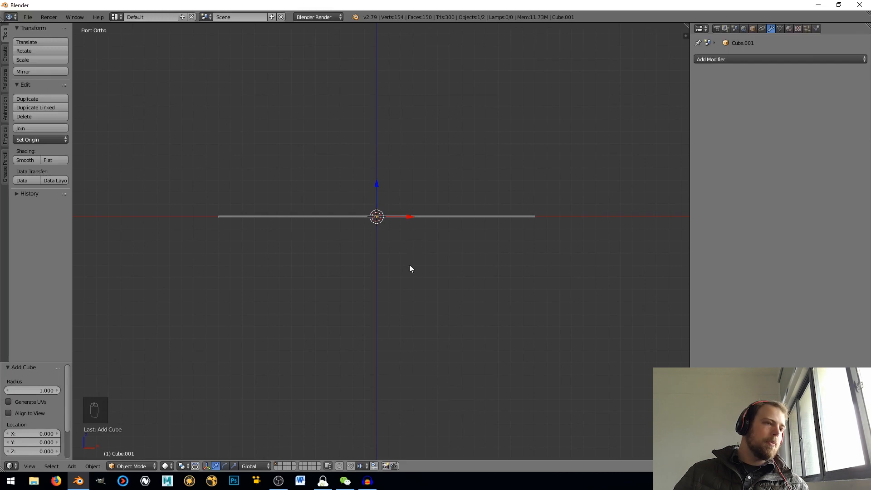
# Try scaling the new cube by 100 along Z and lowering it beneath the slab, and undo both changes
pyautogui.press('s')
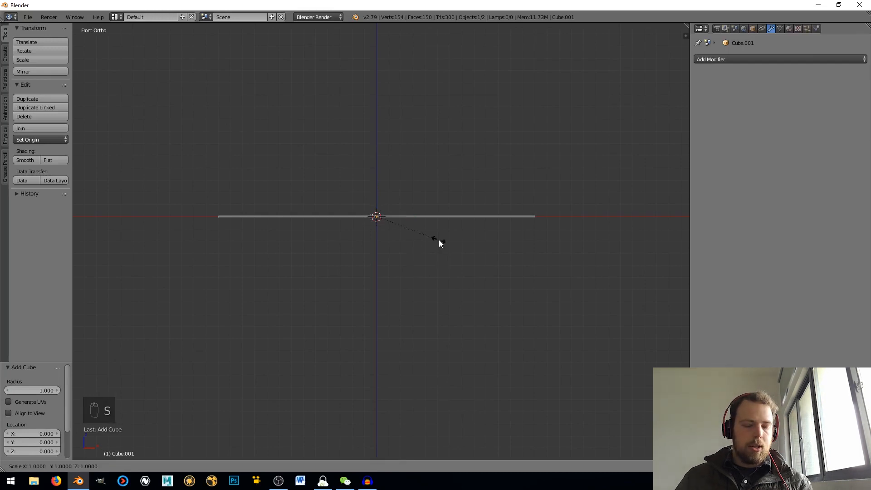
pyautogui.press('z')
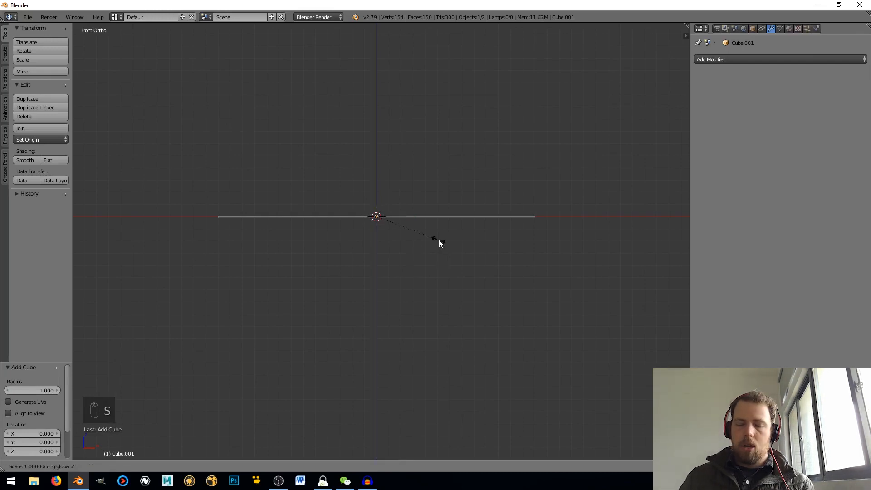
pyautogui.write('100')
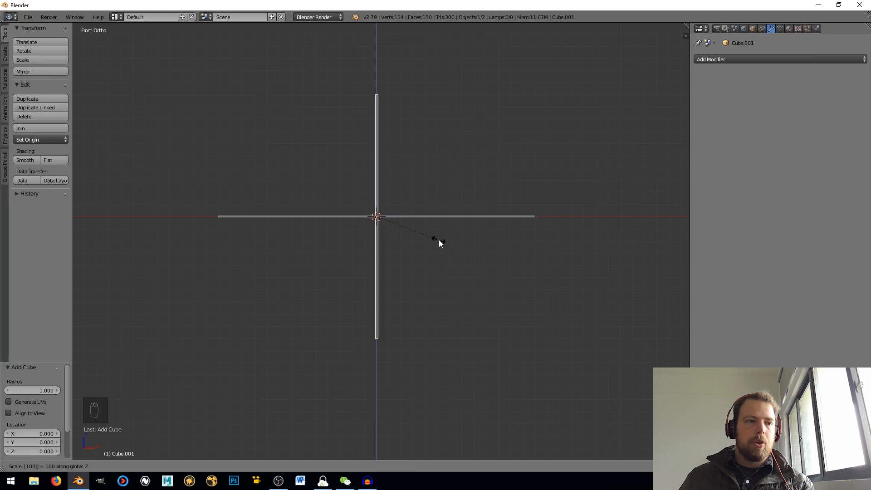
pyautogui.press('Return')
pyautogui.press('g')
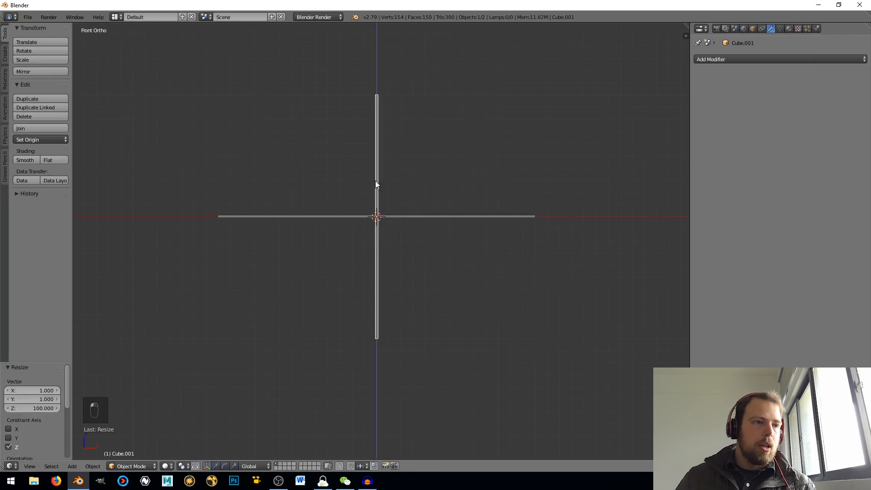
pyautogui.press('z')
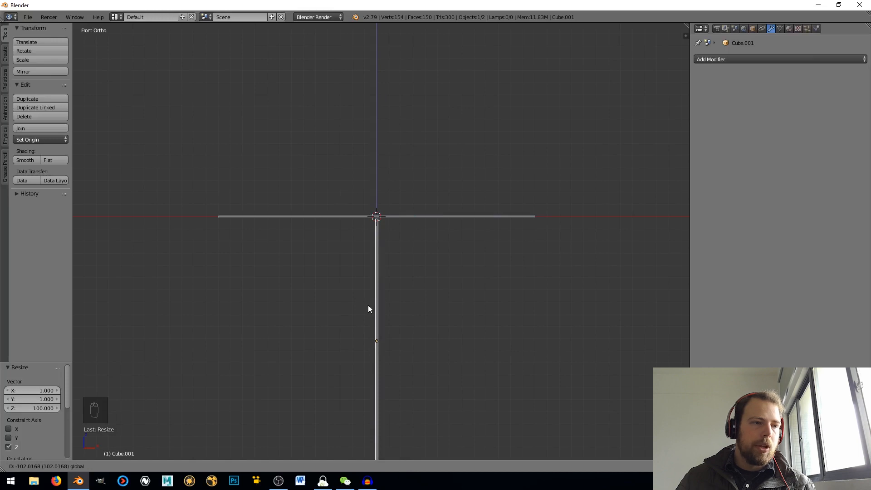
pyautogui.click(368, 309)
pyautogui.hotkey('ctrl', 'z')
pyautogui.hotkey('ctrl', 'z')
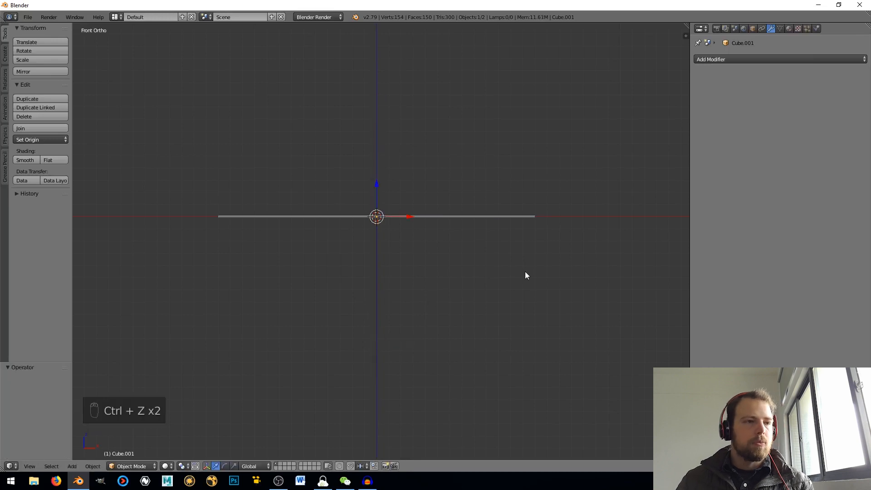
# Scale the new cube by 70 along the Z axis
pyautogui.press('s')
pyautogui.press('z')
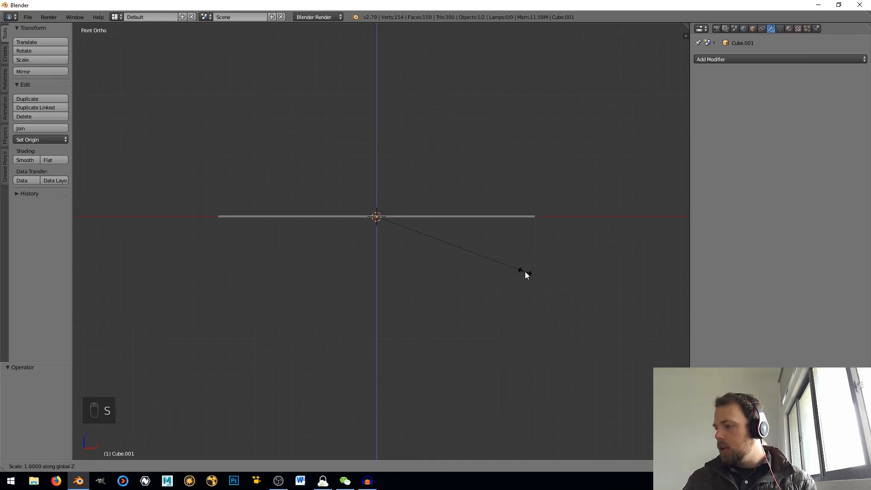
pyautogui.write('70')
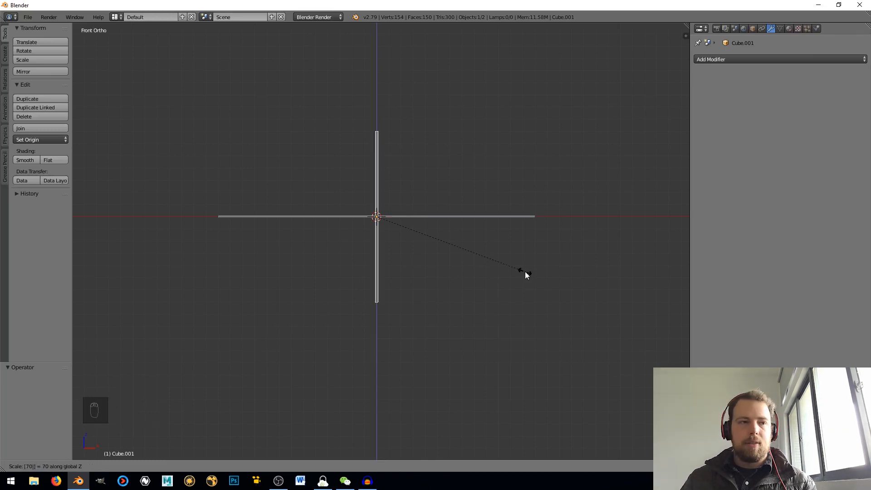
pyautogui.press('Return')
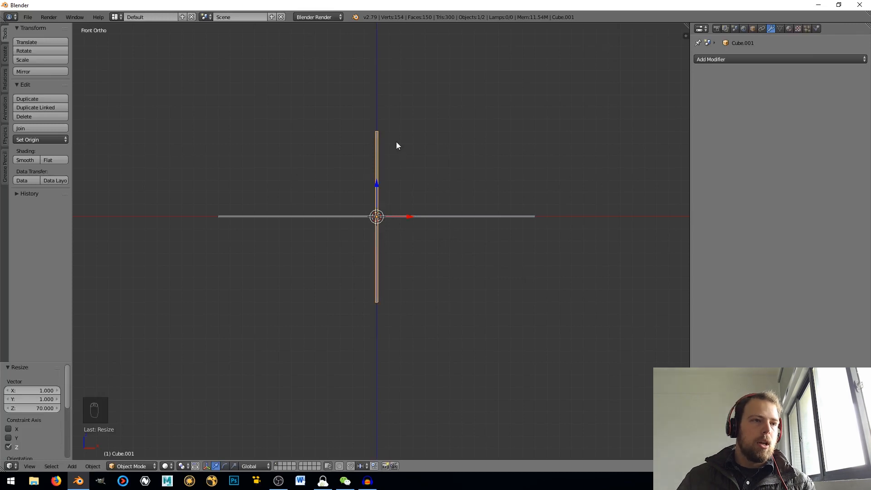
# In wireframe display, select the upright's top four vertices in Edit Mode and snap the 3D cursor to them
pyautogui.scroll(2, 396, 142)
pyautogui.press('z')
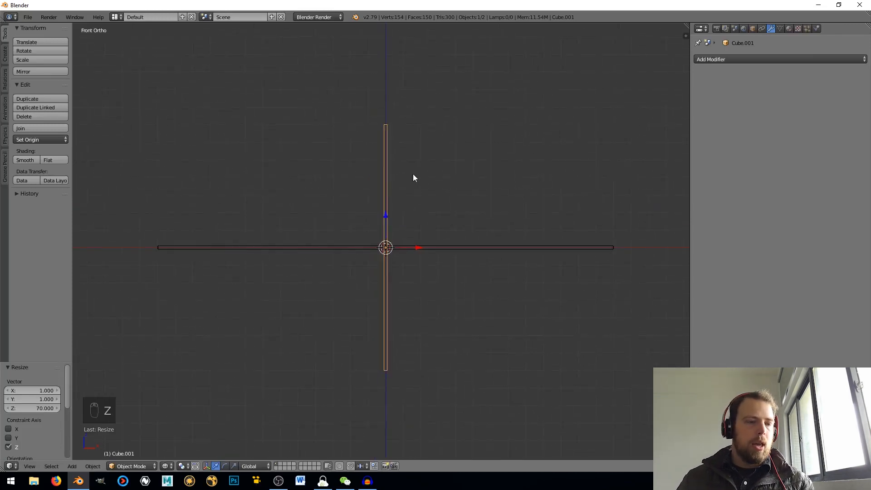
pyautogui.press('Tab')
pyautogui.press('a')
pyautogui.press('a')
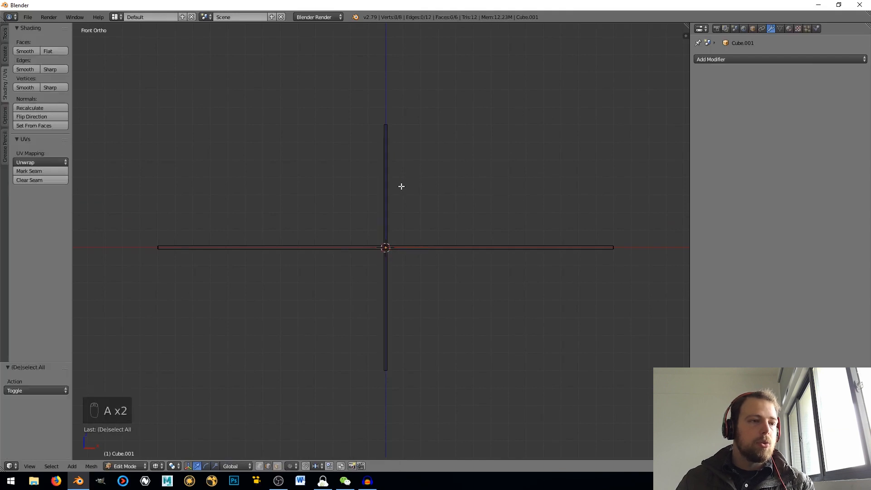
pyautogui.press('a')
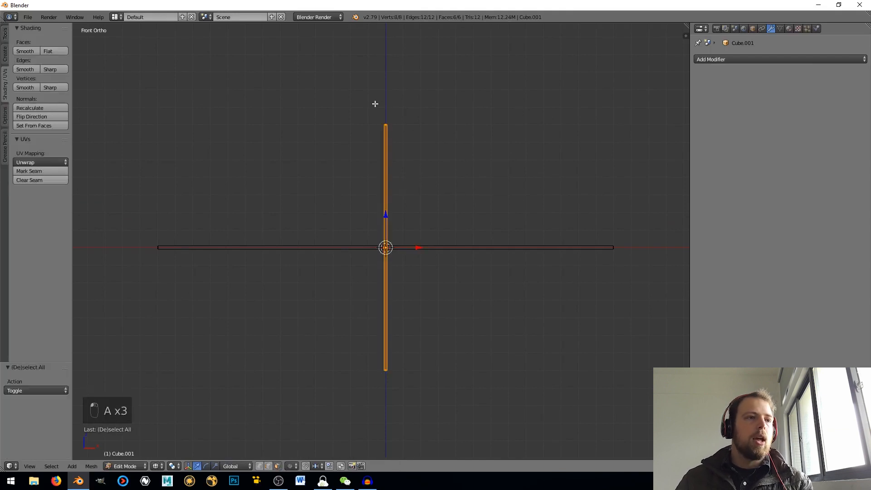
pyautogui.press('a')
pyautogui.press('a')
pyautogui.press('b')
pyautogui.moveTo(364, 103); pyautogui.dragTo(426, 139)
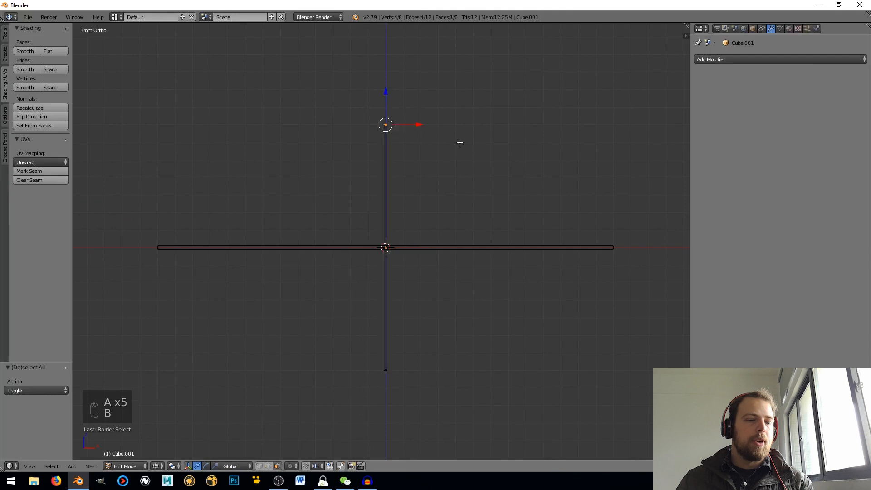
pyautogui.hotkey('shift', 's')
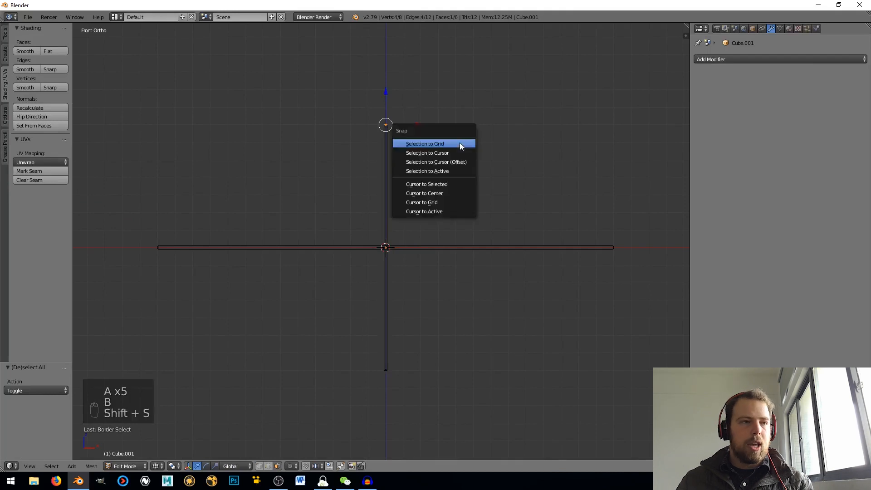
pyautogui.click(415, 185)
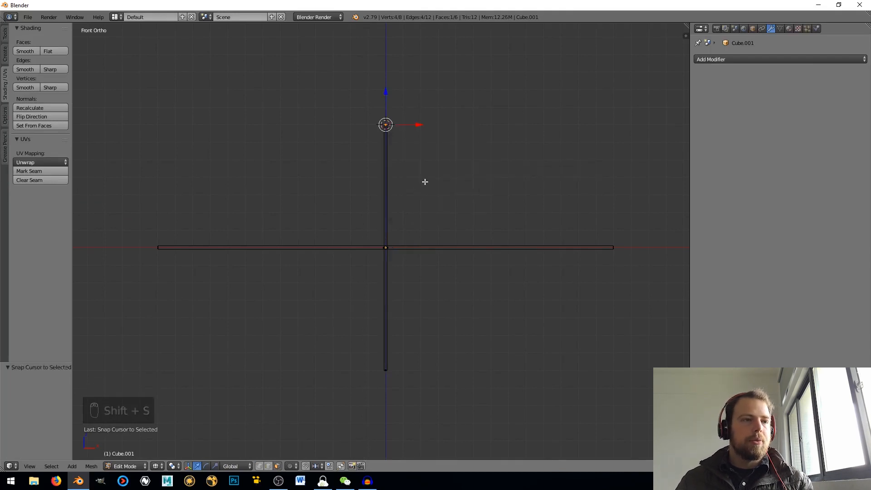
# Return to Object Mode and set the upright's origin to the 3D cursor
pyautogui.press('Tab')
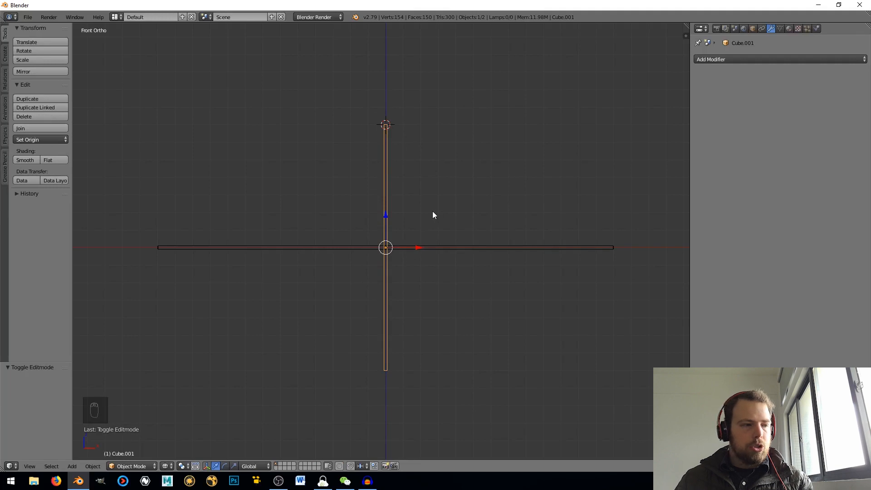
pyautogui.hotkey('ctrl', 'alt', 'shift', 'c')
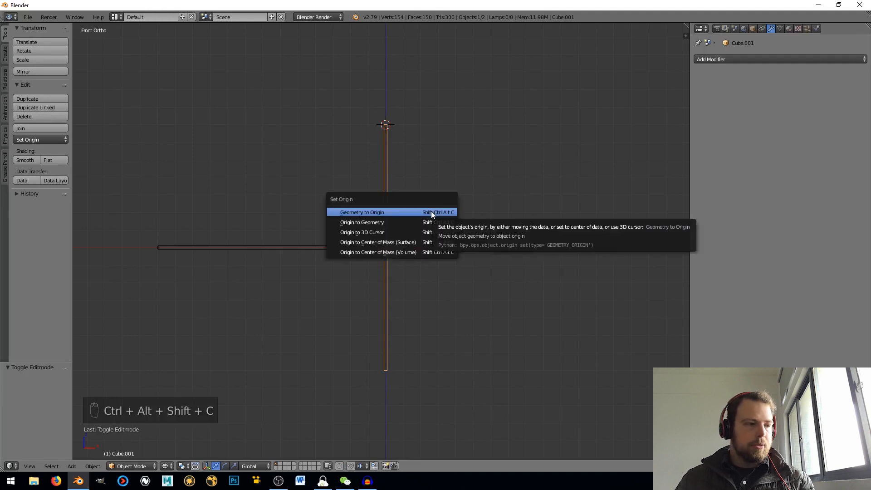
pyautogui.click(357, 236)
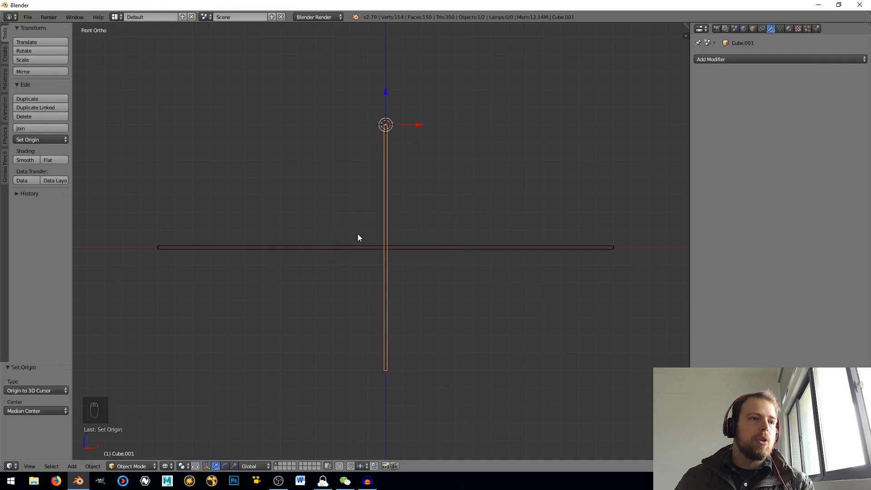
# Set snapping to Vertex and try to align the upright with the slab by moving it along Z
pyautogui.click(360, 466)
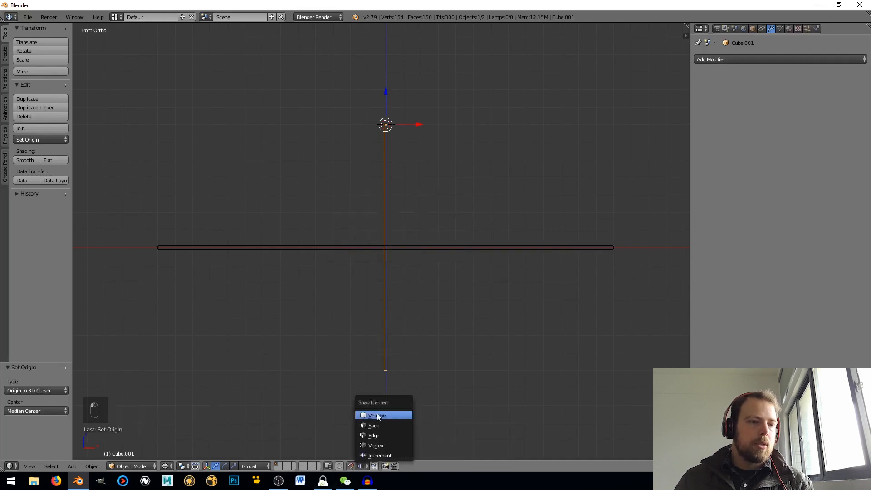
pyautogui.click(372, 444)
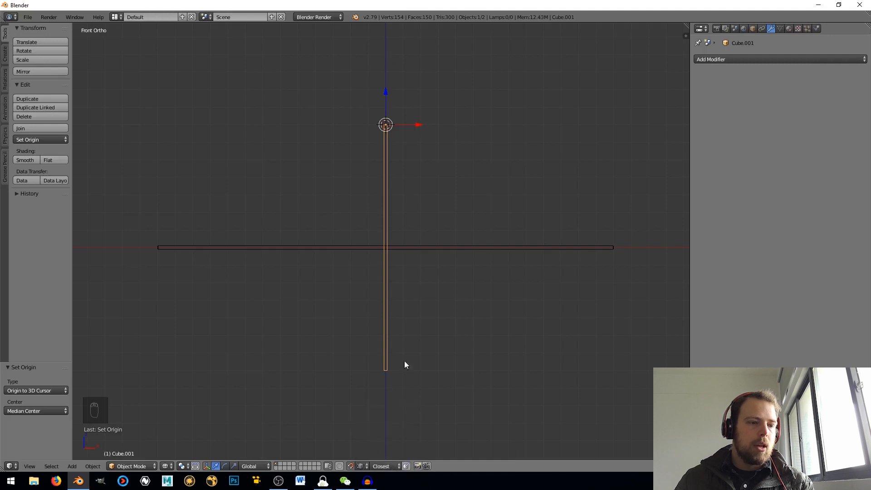
pyautogui.moveTo(389, 90); pyautogui.dragTo(615, 260)
# Set the snap target to Center and move the upright 140 units down along Z, snapping its top origin to the slab
pyautogui.click(360, 466)
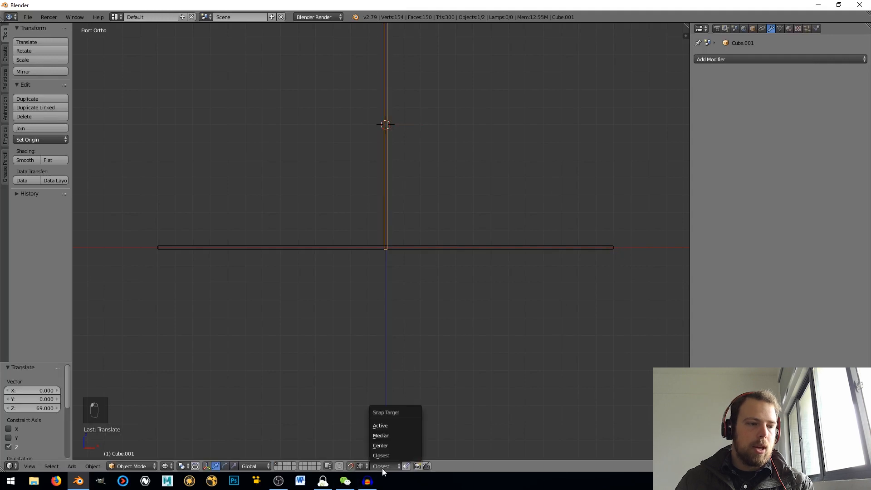
pyautogui.click(391, 450)
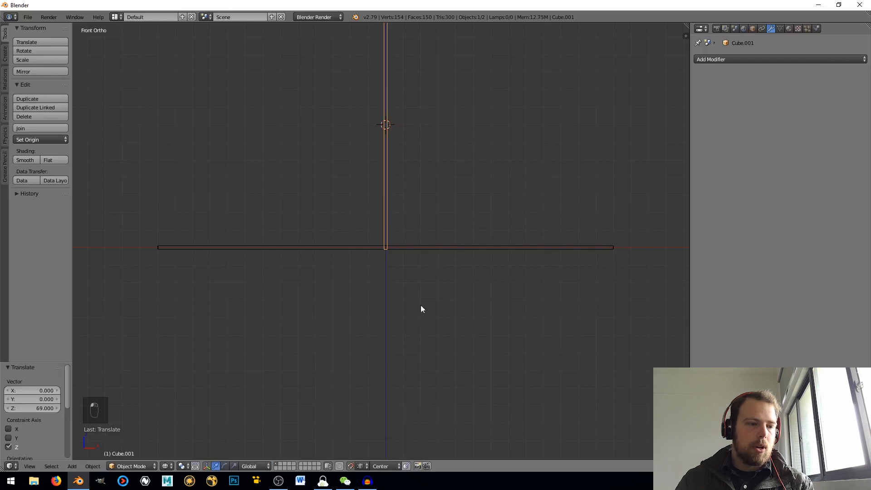
pyautogui.click(392, 467)
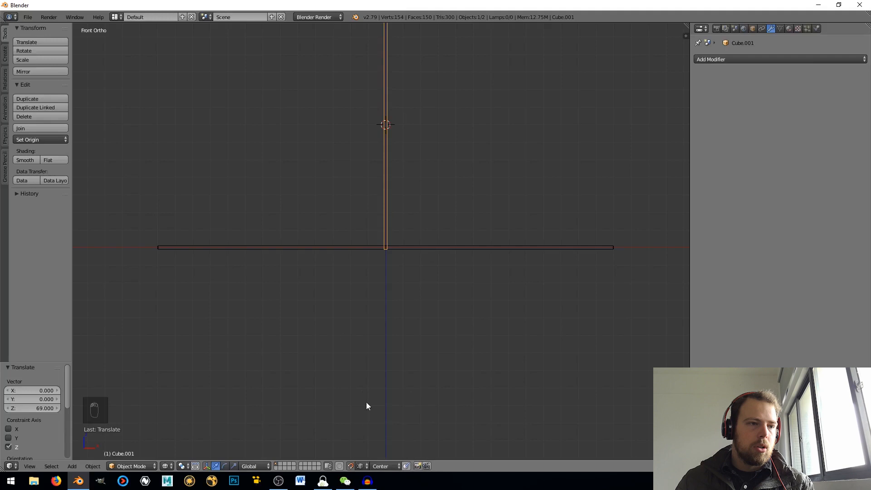
pyautogui.scroll(-3, 397, 167)
pyautogui.moveTo(384, 72); pyautogui.dragTo(517, 251)
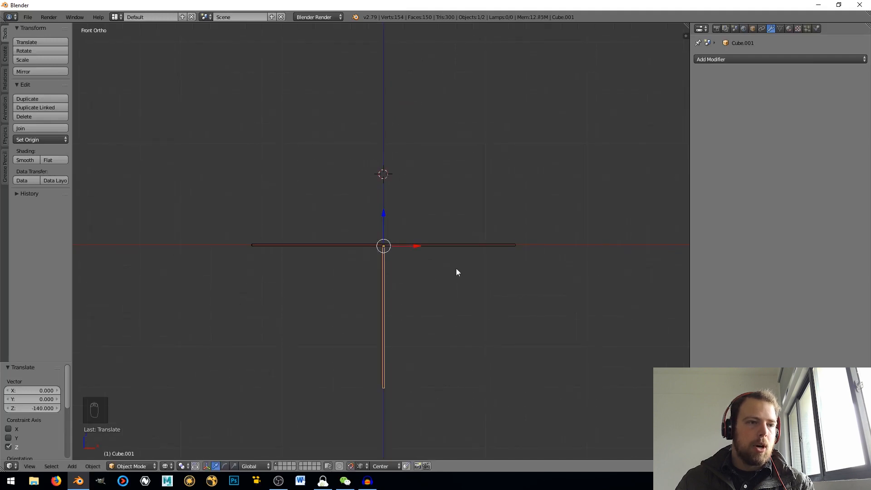
# Try scaling the upright by 120 along the X axis and undo it
pyautogui.moveTo(456, 268); pyautogui.dragTo(394, 306, button='middle')
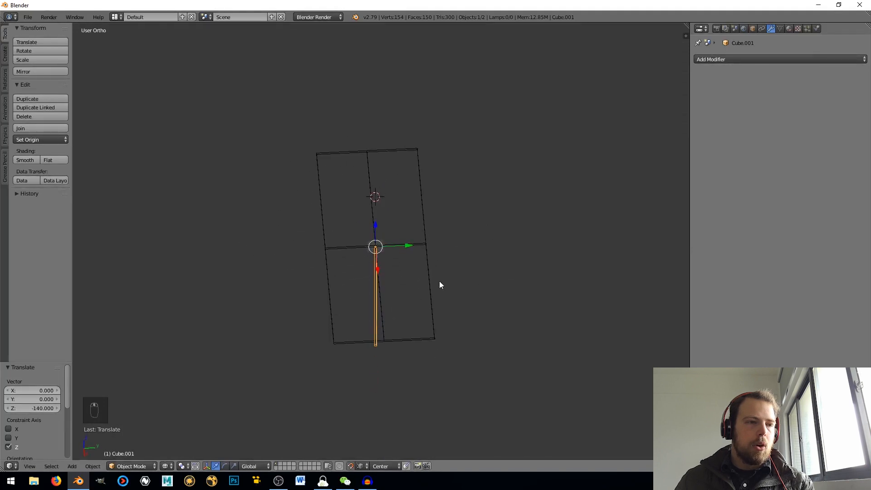
pyautogui.moveTo(439, 281); pyautogui.dragTo(403, 274, button='middle')
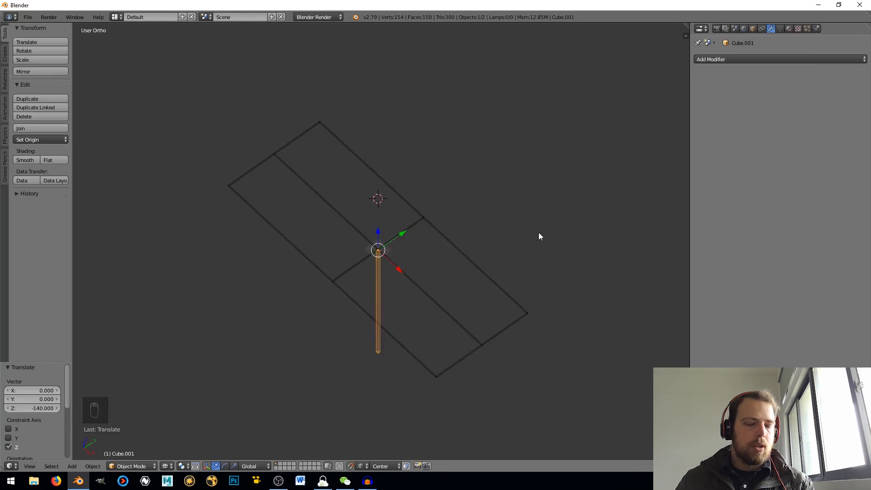
pyautogui.press('s')
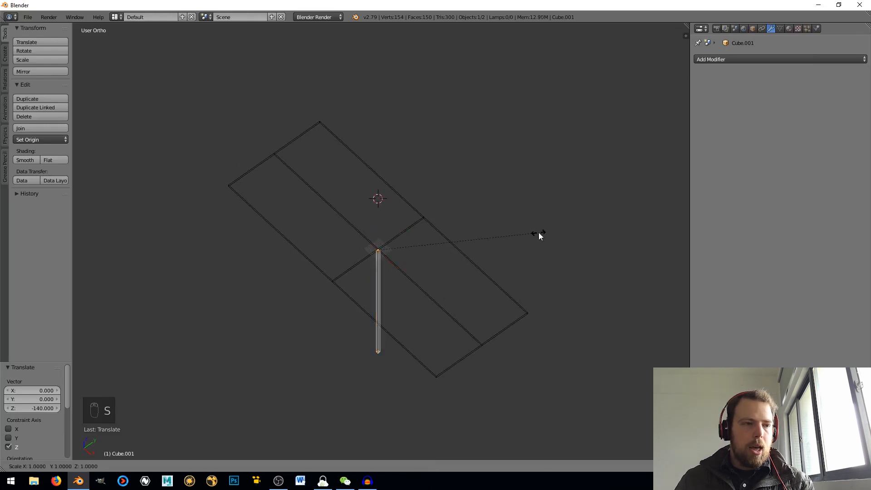
pyautogui.press('x')
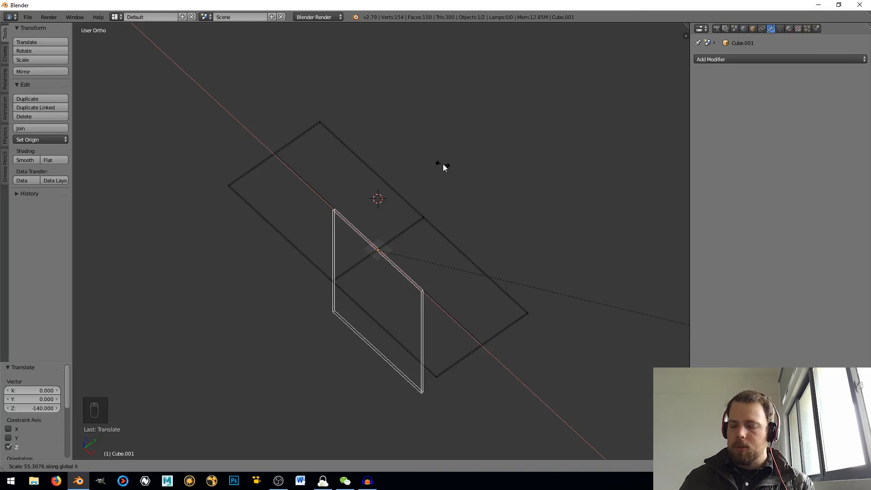
pyautogui.write('120')
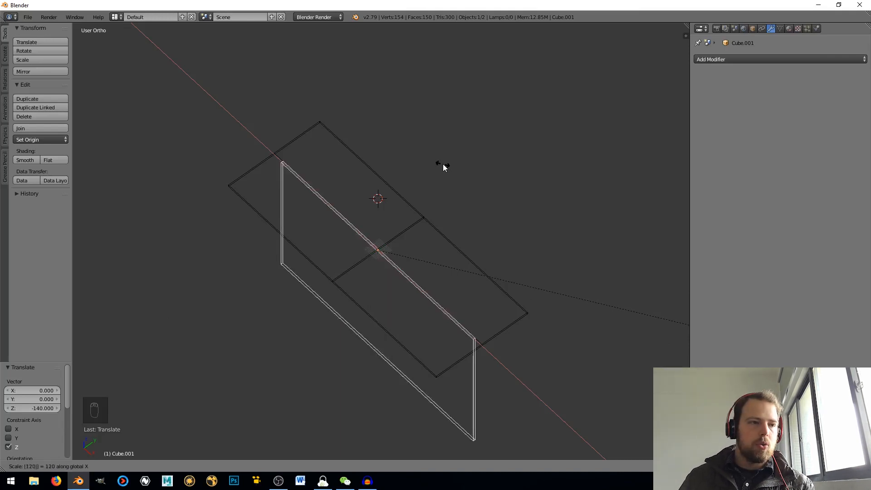
pyautogui.press('Return')
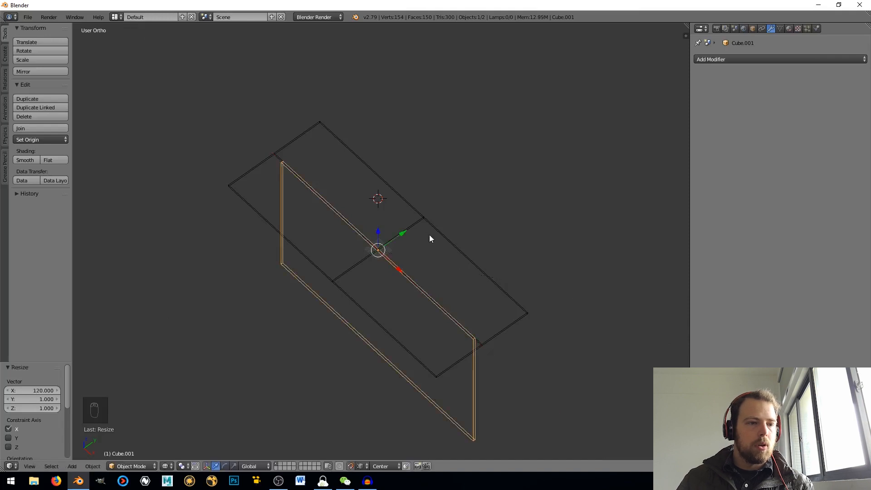
pyautogui.hotkey('ctrl', 'z')
# Scale the upright by 125 along X and by 45 along Y to form a box under the slab
pyautogui.write('s')
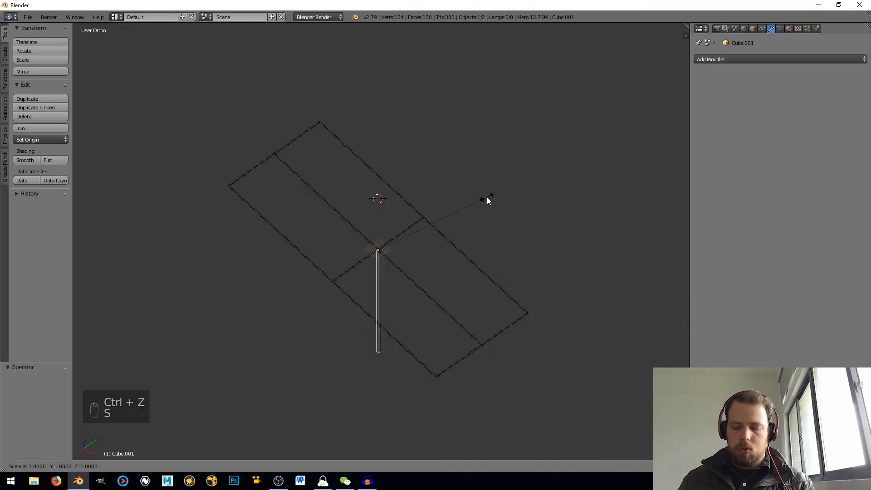
pyautogui.write('x125')
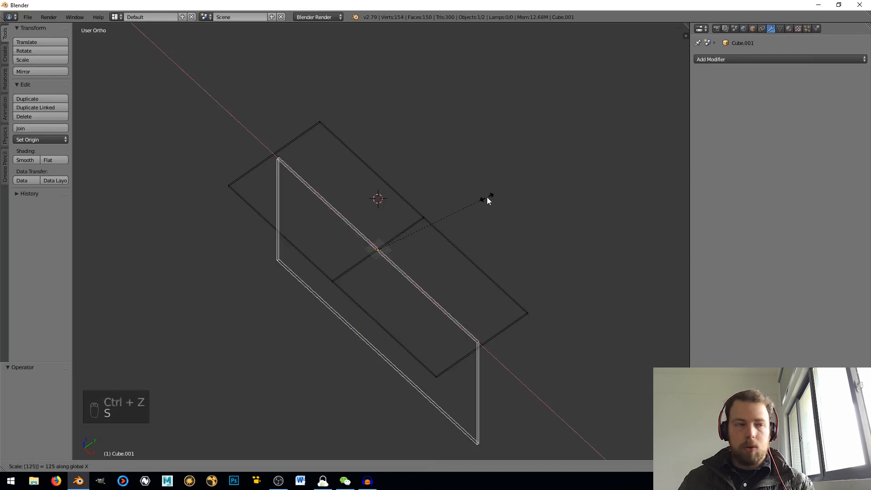
pyautogui.click(487, 198)
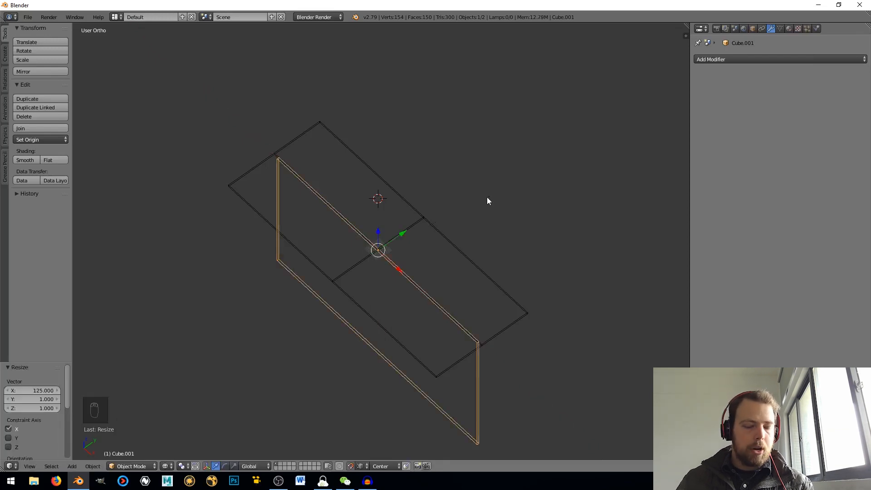
pyautogui.press('s')
pyautogui.press('y')
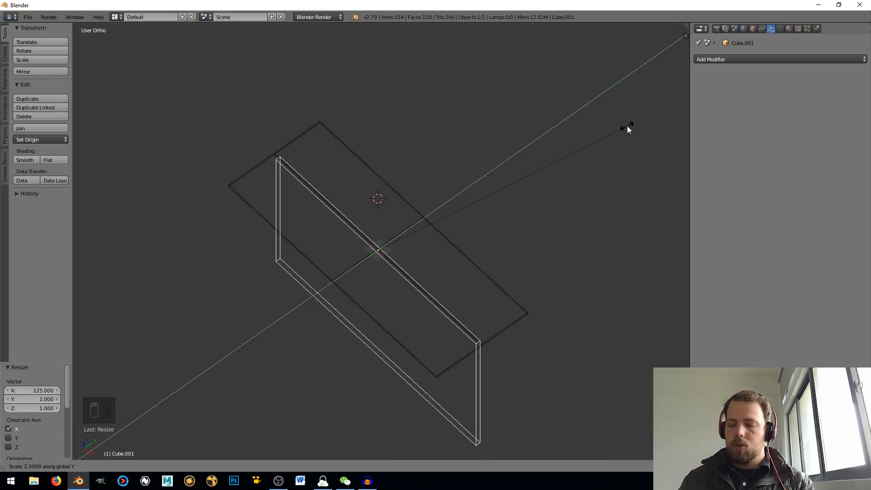
pyautogui.write('45')
pyautogui.press('Return')
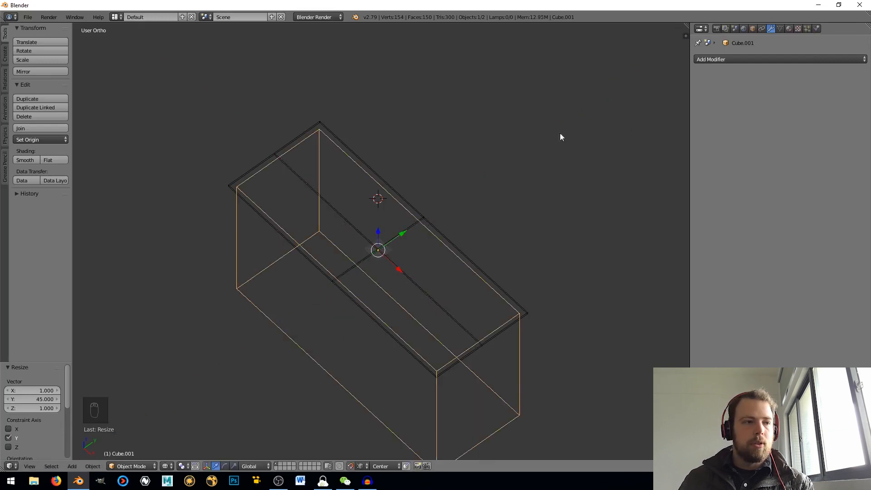
# Switch to solid shading and add two evenly spaced vertical loop cuts across the front of the box body
pyautogui.press('KP_5')
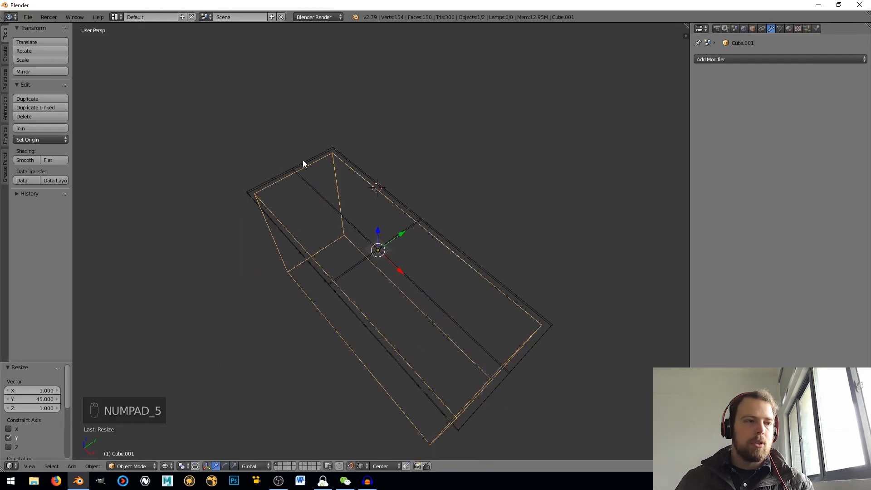
pyautogui.press('z')
pyautogui.moveTo(292, 171)
pyautogui.mouseDown(button='middle')
pyautogui.moveTo(322, 146)
pyautogui.moveTo(425, 96)
pyautogui.moveTo(396, 81)
pyautogui.moveTo(299, 150)
pyautogui.moveTo(268, 144)
pyautogui.moveTo(411, 227)
pyautogui.moveTo(390, 210)
pyautogui.moveTo(406, 198)
pyautogui.mouseUp(button='middle')
pyautogui.press('KP_1')
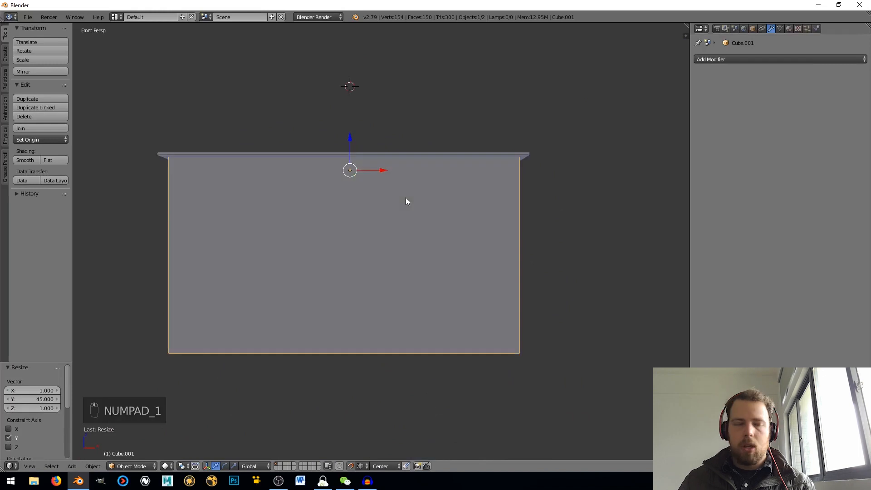
pyautogui.press('KP_5')
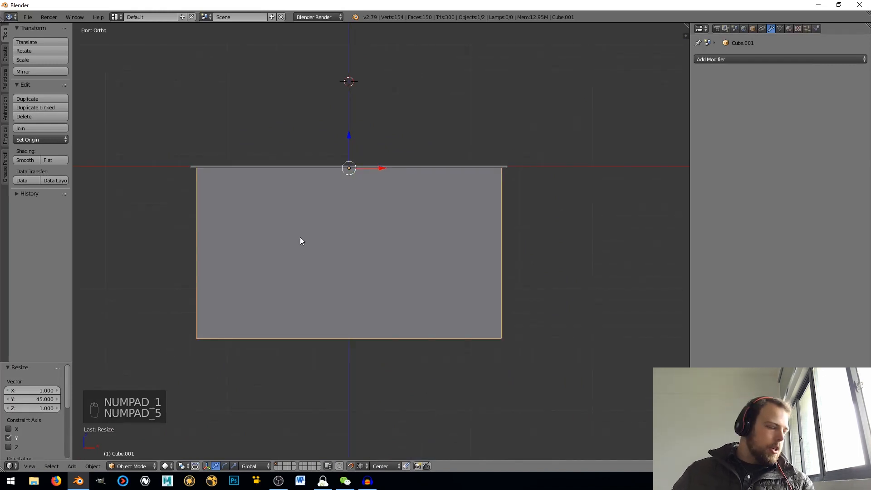
pyautogui.press('Tab')
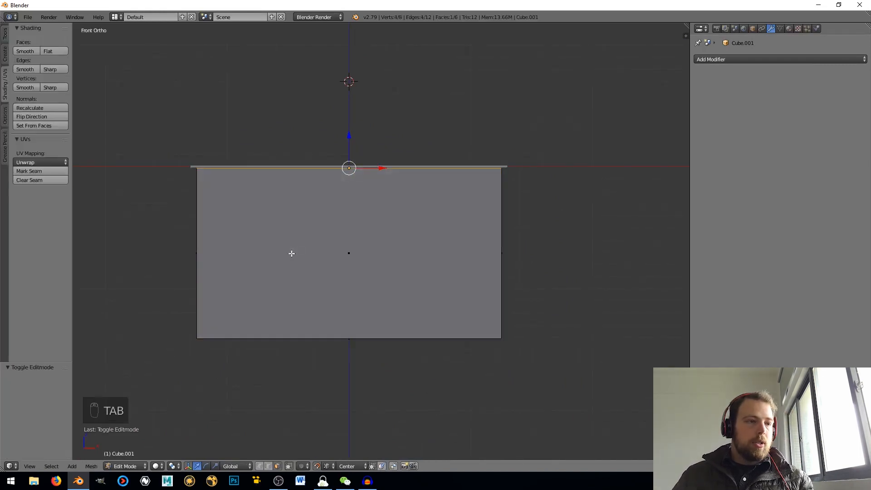
pyautogui.keyDown('shift'); pyautogui.moveTo(291, 252); pyautogui.dragTo(316, 226, button='middle'); pyautogui.keyUp('shift')
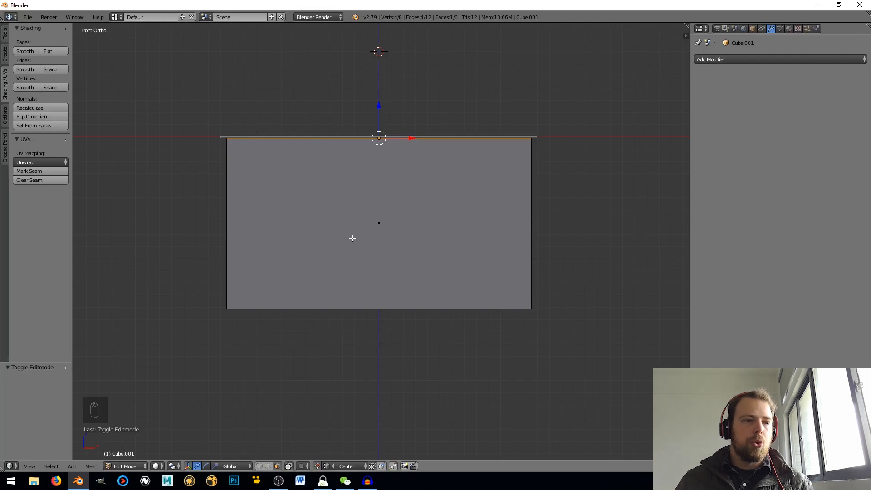
pyautogui.hotkey('ctrl', 'r')
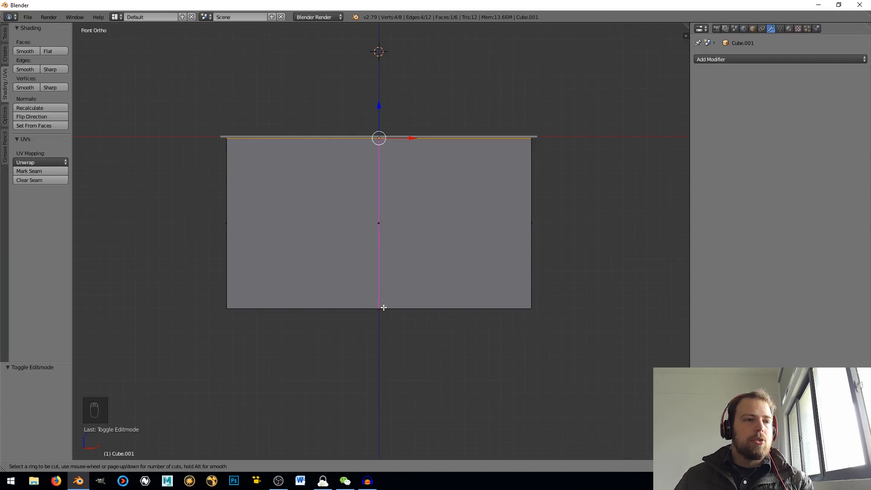
pyautogui.scroll(1, 383, 307)
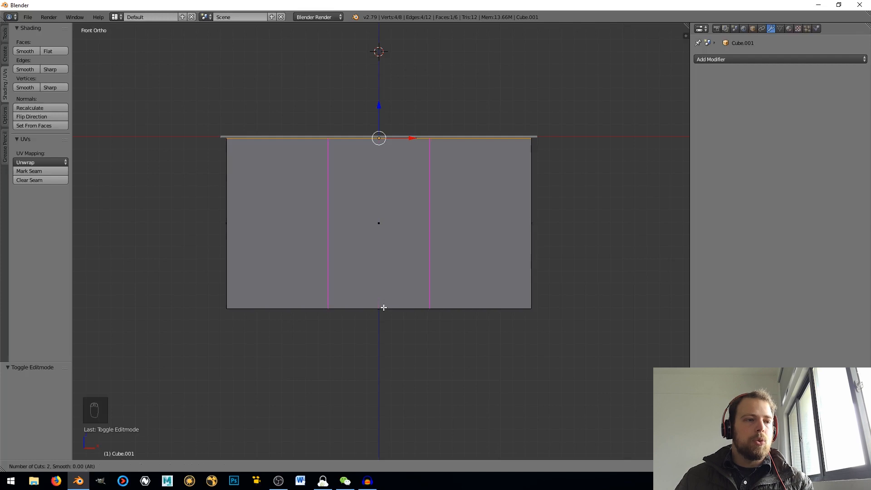
pyautogui.click(384, 307)
pyautogui.rightClick(383, 308)
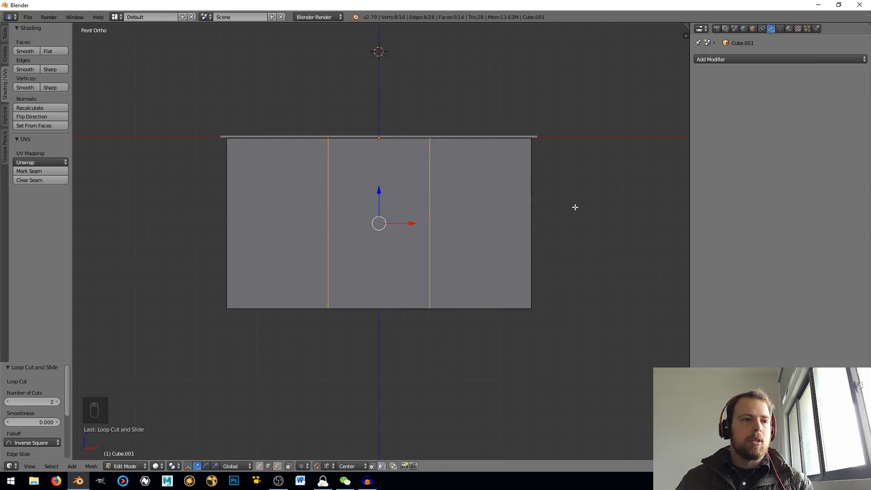
# Scale the two vertical loop cuts apart along the X axis by about 1.433 to widen the middle section
pyautogui.press('s')
pyautogui.press('x')
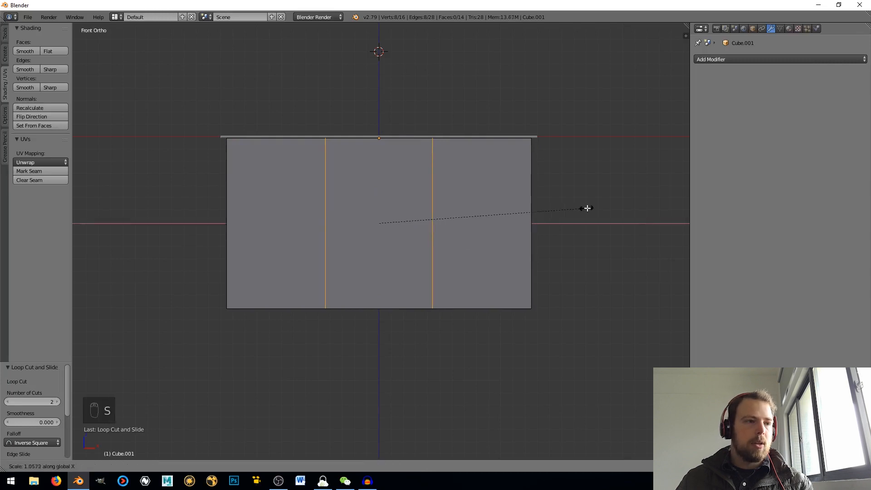
pyautogui.click(659, 209)
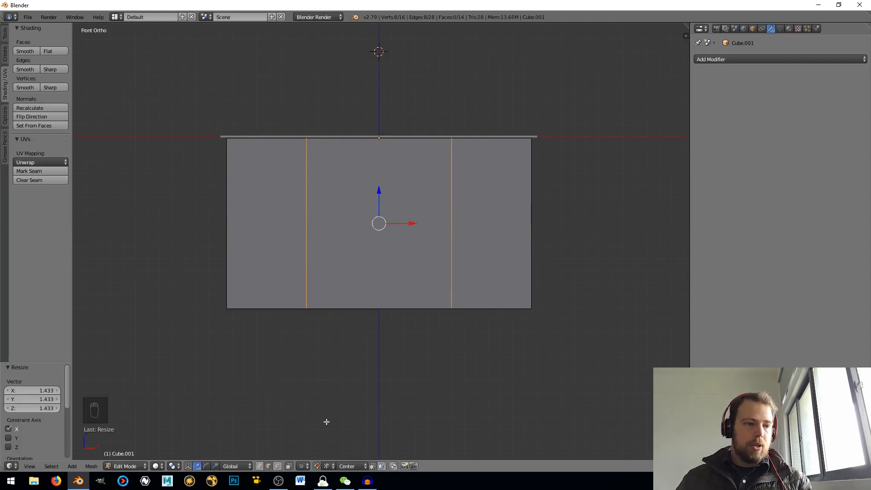
# Delete all faces of the box's middle section between the two cuts, leaving two separate pedestals
pyautogui.press('z')
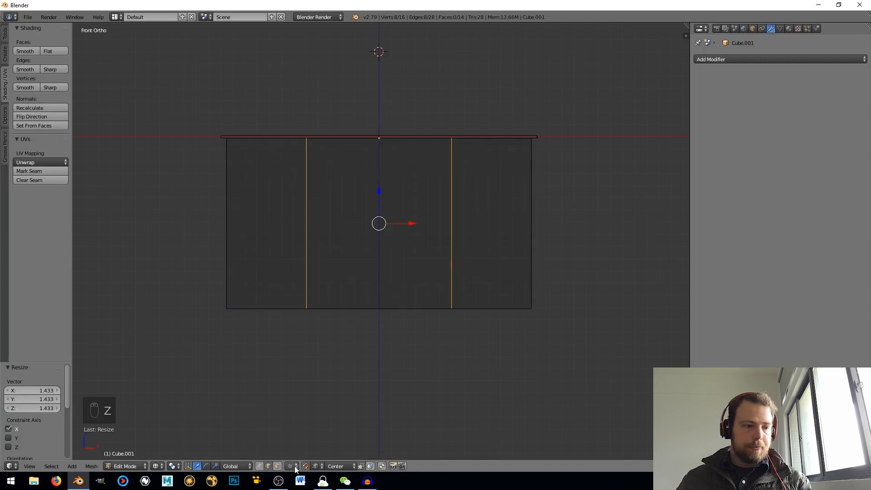
pyautogui.press('a')
pyautogui.press('a')
pyautogui.press('a')
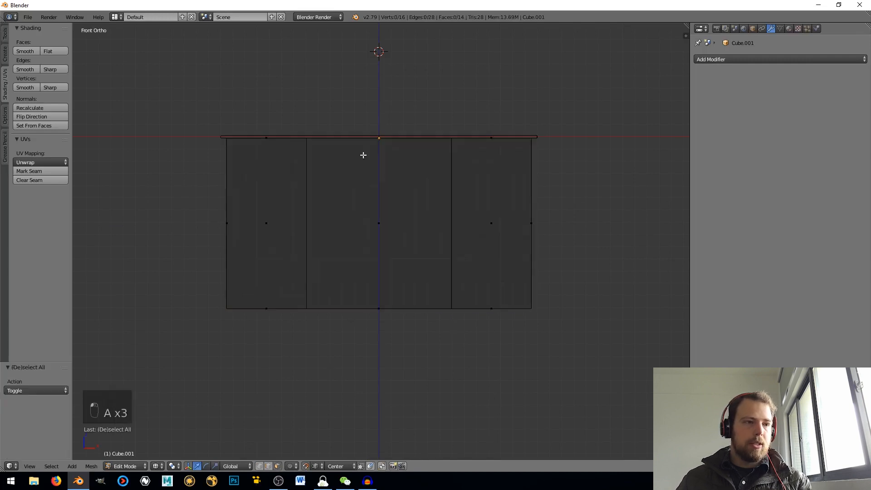
pyautogui.press('b')
pyautogui.moveTo(350, 74); pyautogui.dragTo(409, 458)
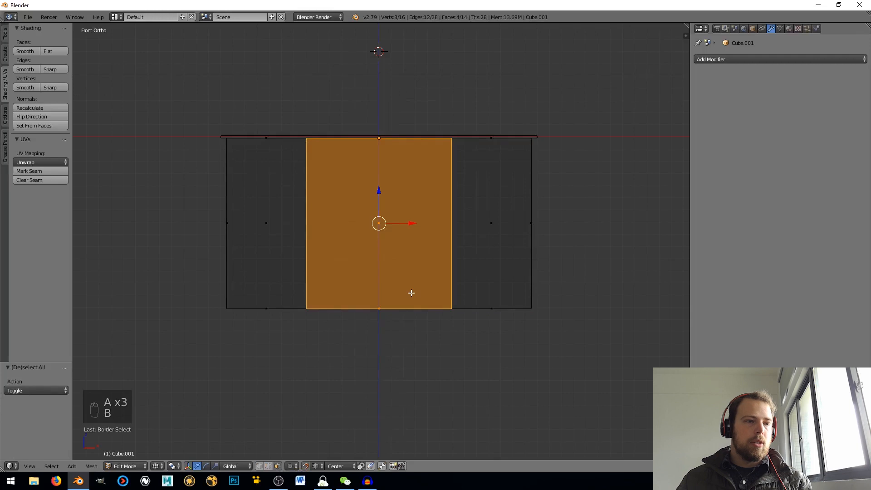
pyautogui.press('x')
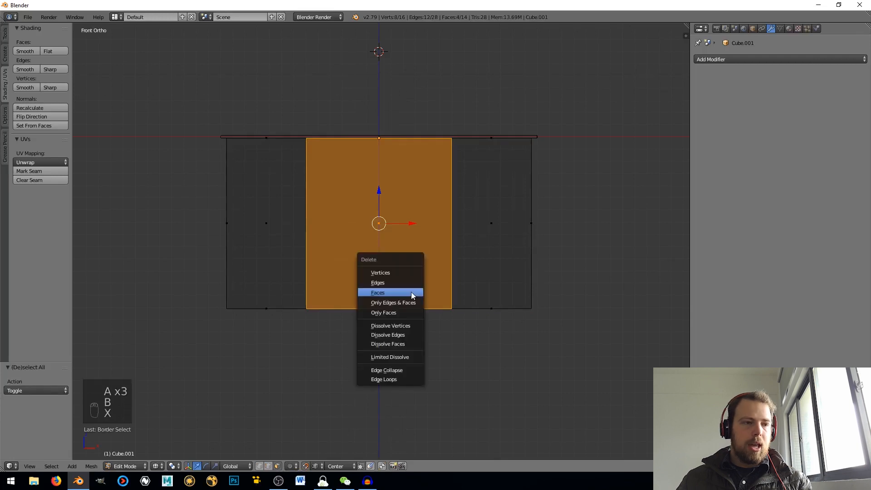
pyautogui.click(388, 291)
pyautogui.press('z')
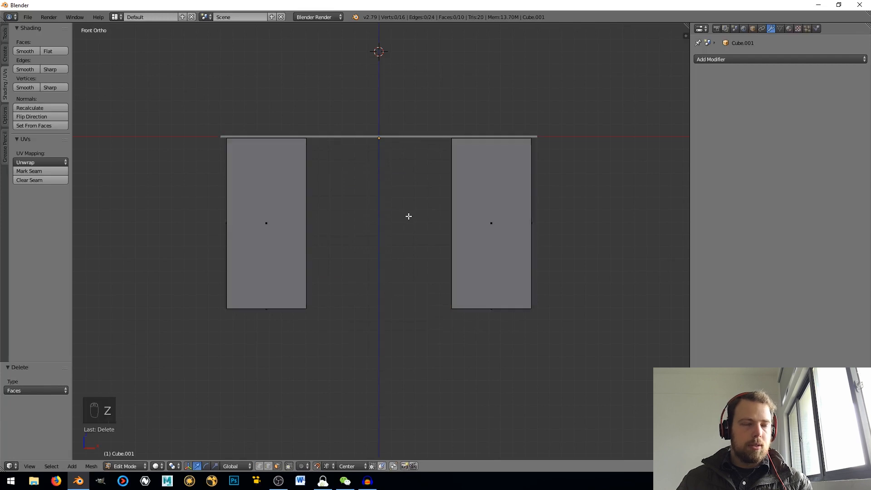
# Fill the open inner sides of both pedestals with new faces between their vertical edges, then clear the selection
pyautogui.moveTo(408, 216)
pyautogui.mouseDown(button='middle')
pyautogui.moveTo(382, 227)
pyautogui.moveTo(334, 208)
pyautogui.moveTo(355, 222)
pyautogui.moveTo(379, 208)
pyautogui.mouseUp(button='middle')
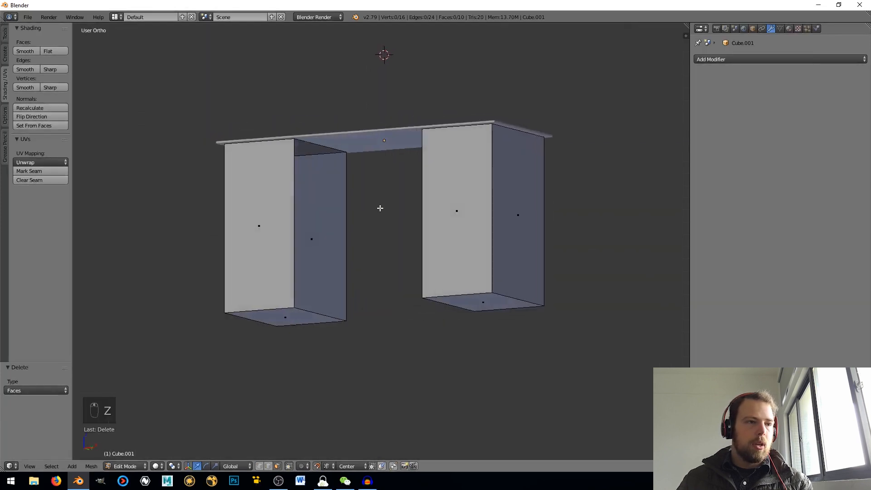
pyautogui.rightClick(300, 250)
pyautogui.keyDown('shift'); pyautogui.rightClick(353, 233); pyautogui.keyUp('shift')
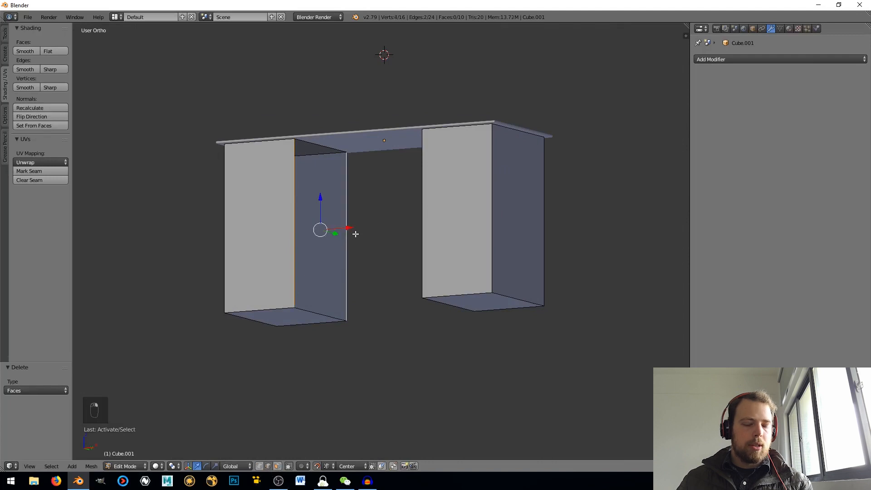
pyautogui.press('f')
pyautogui.moveTo(350, 253); pyautogui.dragTo(466, 238, button='middle')
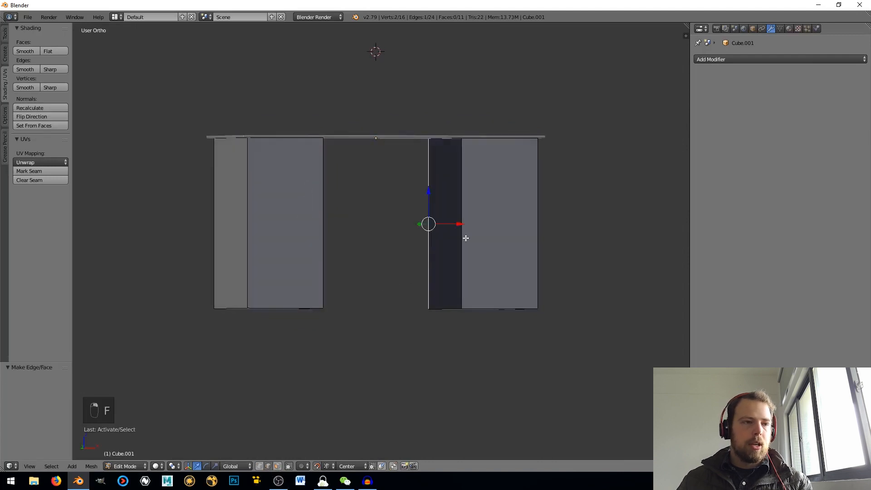
pyautogui.press('f')
pyautogui.press('a')
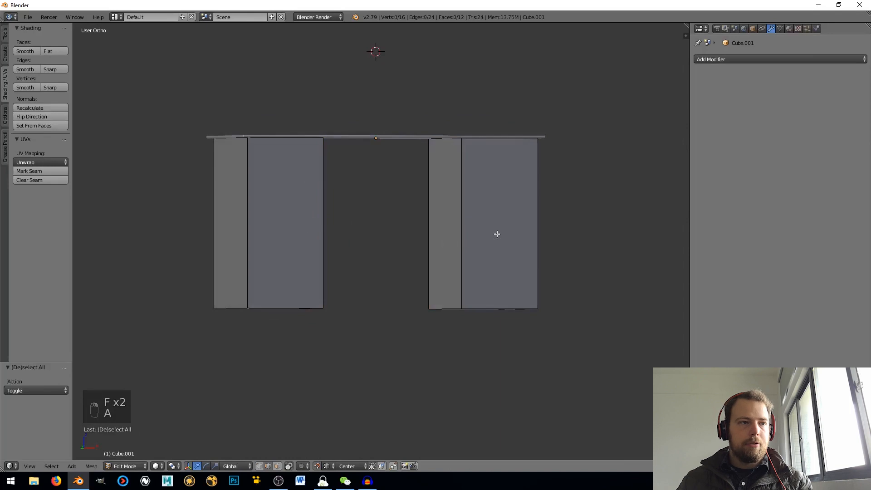
# Add a horizontal loop cut to the left pedestal and slide it up to a factor of -0.5
pyautogui.press('KP_1')
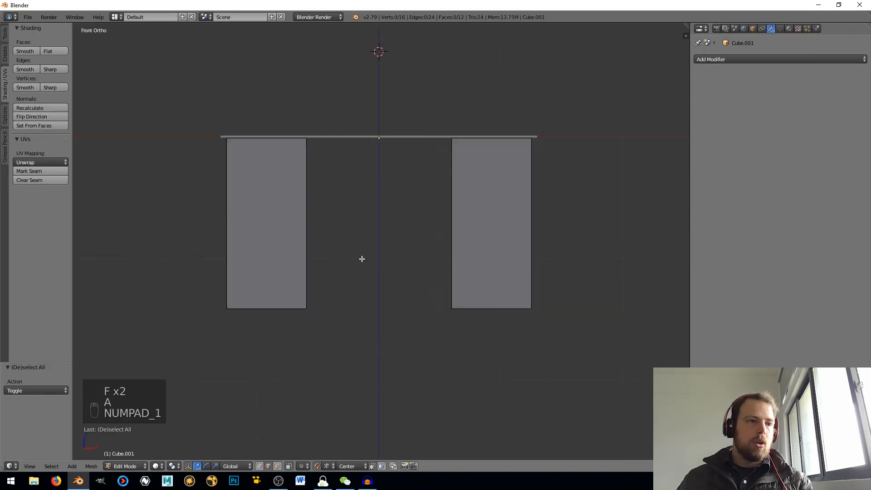
pyautogui.scroll(1, 332, 266)
pyautogui.keyDown('shift'); pyautogui.moveTo(298, 272); pyautogui.dragTo(372, 306, button='middle'); pyautogui.keyUp('shift')
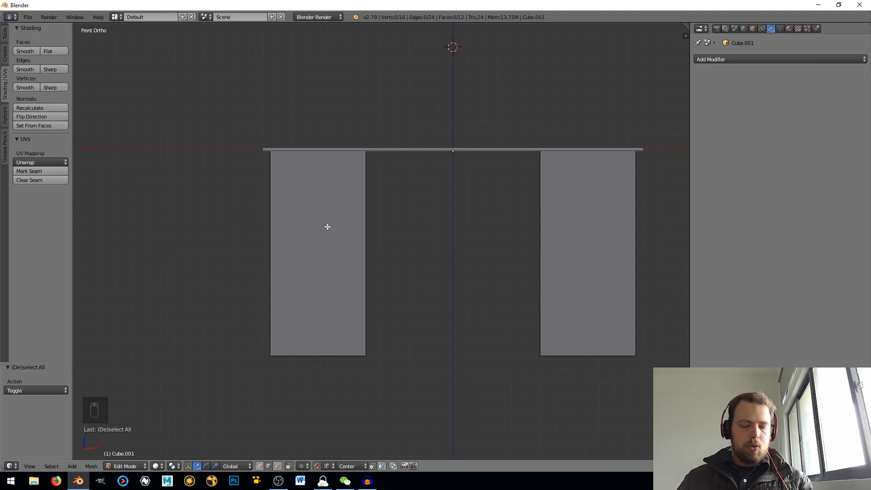
pyautogui.hotkey('ctrl', 'r')
pyautogui.click(363, 258)
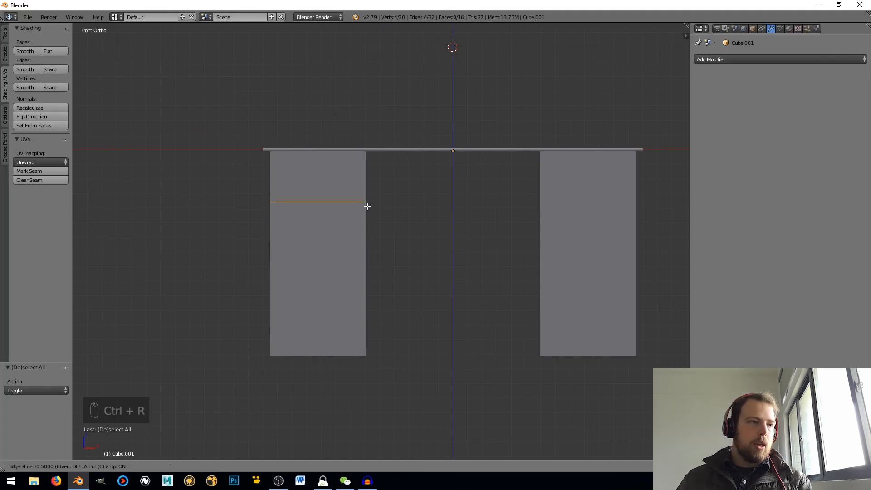
pyautogui.click(367, 207)
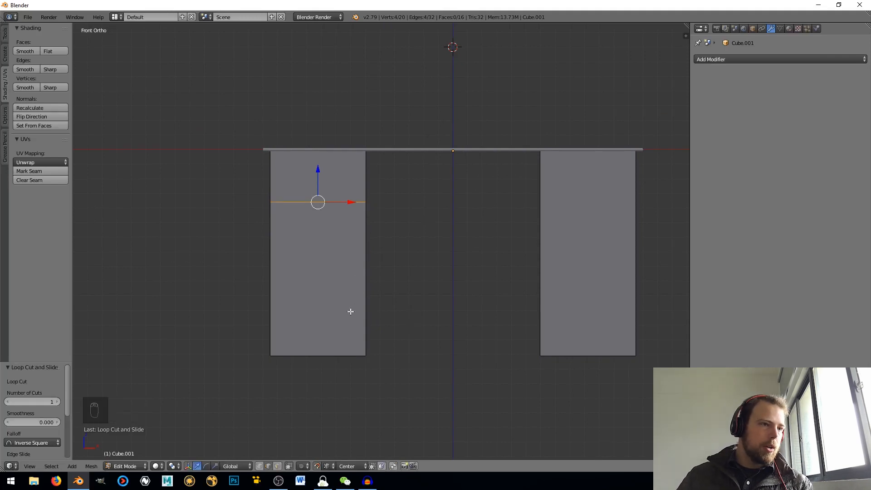
# Inset the left pedestal's lower front and back faces together by a thickness of about 0.52
pyautogui.scroll(3, 347, 325)
pyautogui.keyDown('shift'); pyautogui.moveTo(340, 347); pyautogui.dragTo(364, 320, button='middle'); pyautogui.keyUp('shift')
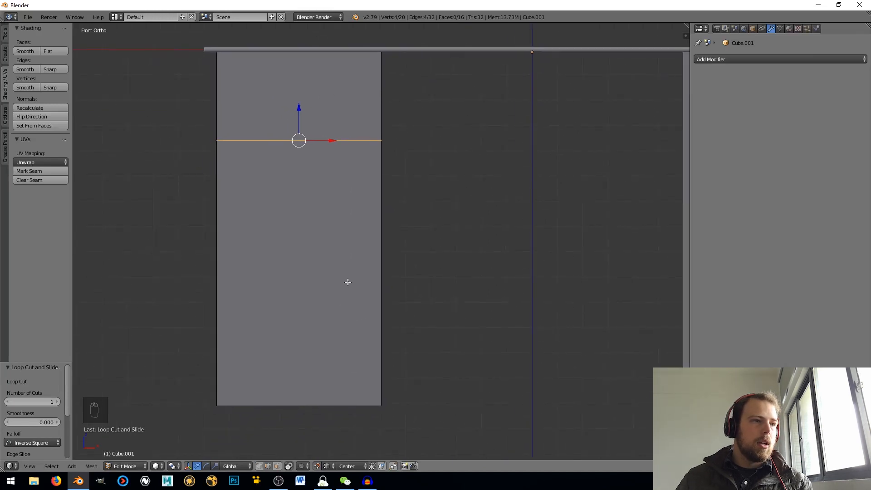
pyautogui.scroll(-3, 346, 282)
pyautogui.scroll(1, 345, 282)
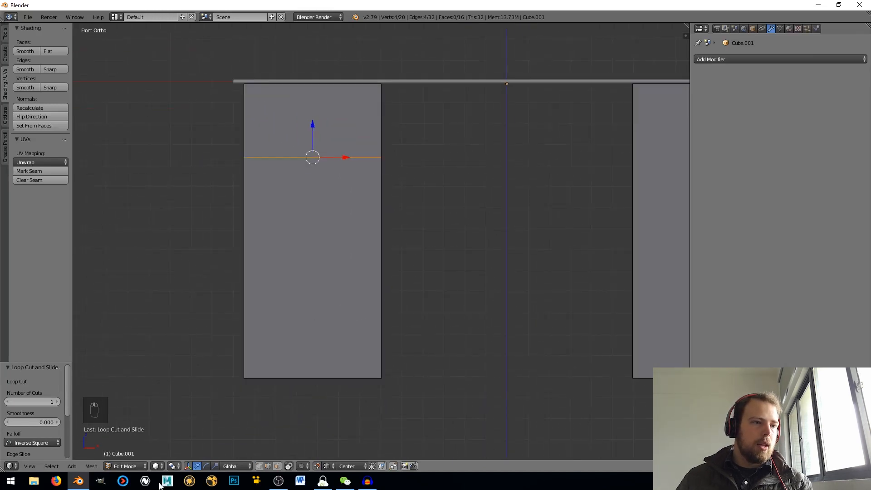
pyautogui.click(276, 466)
pyautogui.click(314, 257)
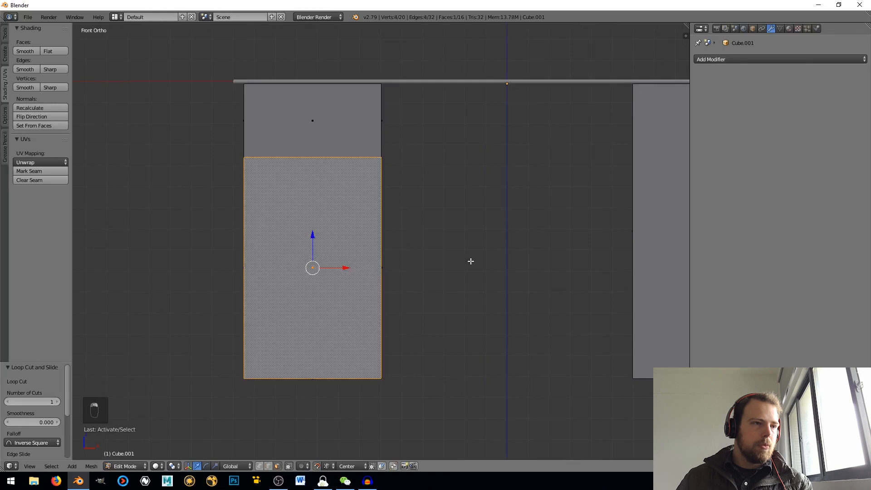
pyautogui.moveTo(471, 261); pyautogui.dragTo(335, 279, button='middle')
pyautogui.keyDown('shift'); pyautogui.click(524, 259); pyautogui.keyUp('shift')
pyautogui.moveTo(524, 259); pyautogui.dragTo(482, 262, button='middle')
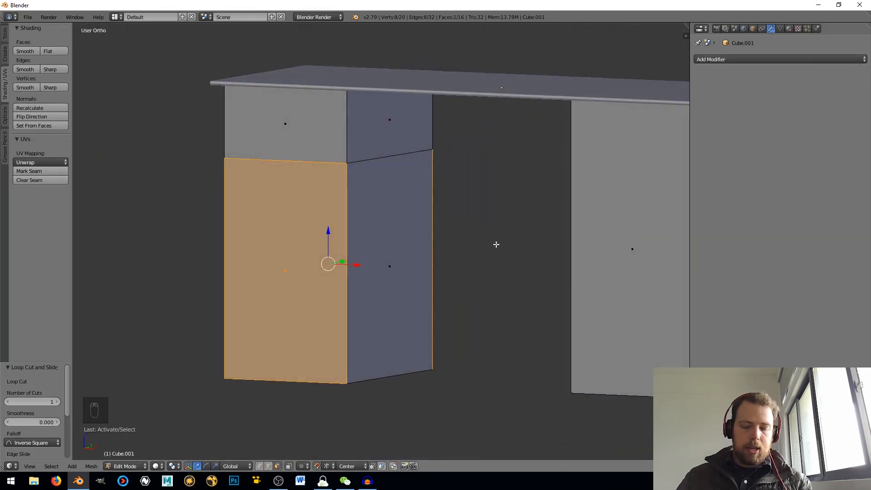
pyautogui.press('i')
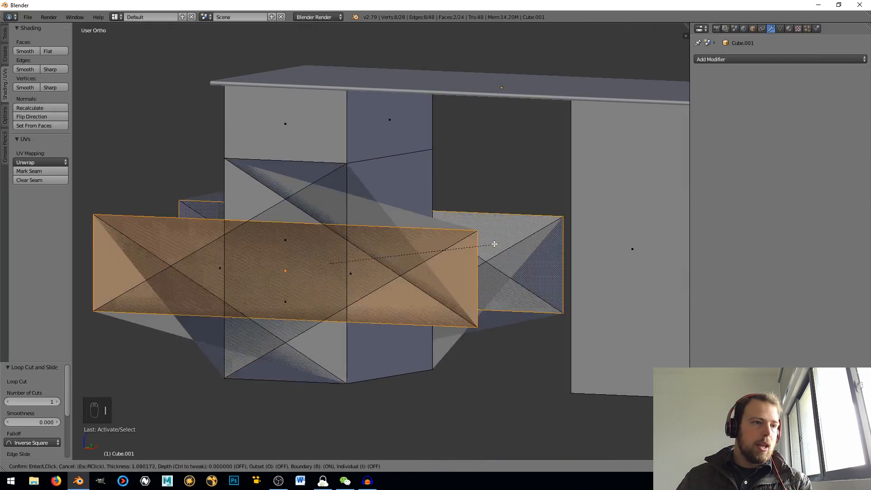
pyautogui.click(495, 243)
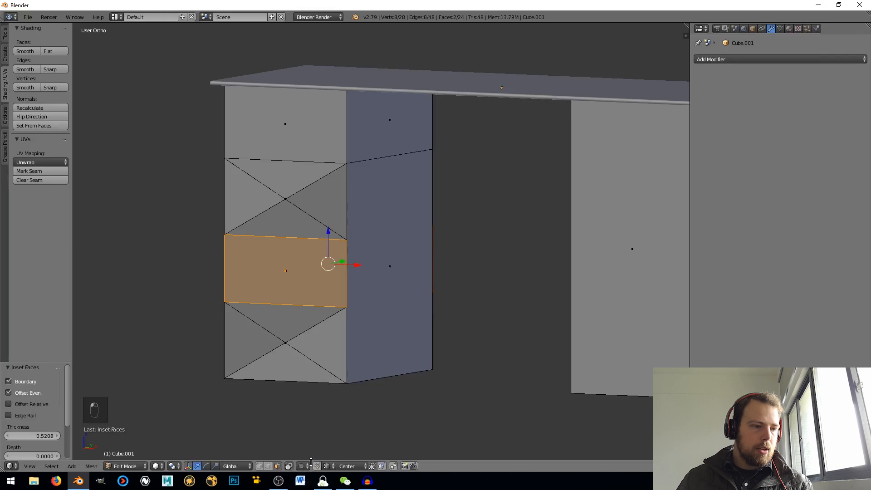
# Reduce the inset thickness to 0.0258, leaving Offset Relative disabled, to form a narrow border around the door panel
pyautogui.moveTo(67, 417)
pyautogui.mouseDown()
pyautogui.moveTo(70, 475)
pyautogui.moveTo(81, 414)
pyautogui.mouseUp()
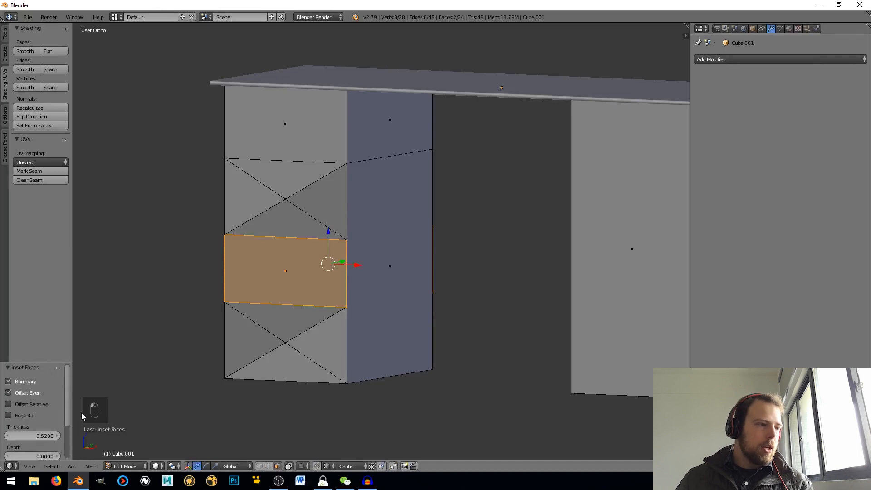
pyautogui.moveTo(46, 437); pyautogui.dragTo(48, 439)
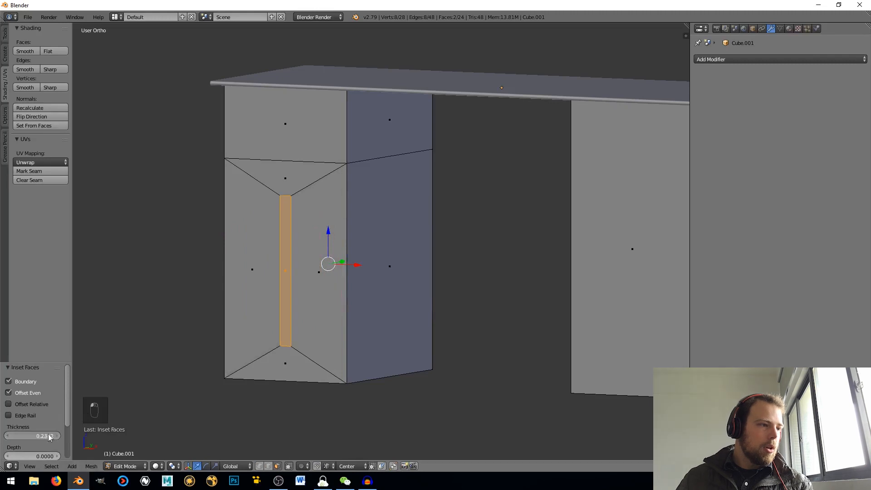
pyautogui.click(19, 404)
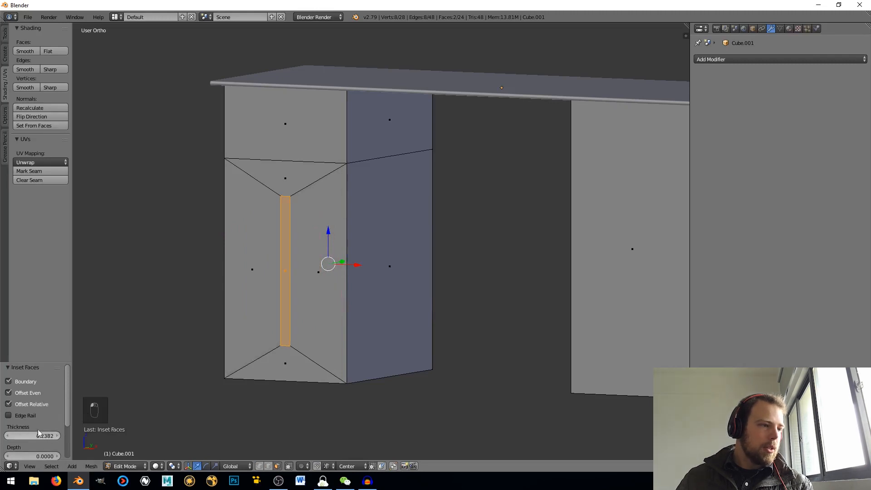
pyautogui.moveTo(45, 436); pyautogui.dragTo(35, 436)
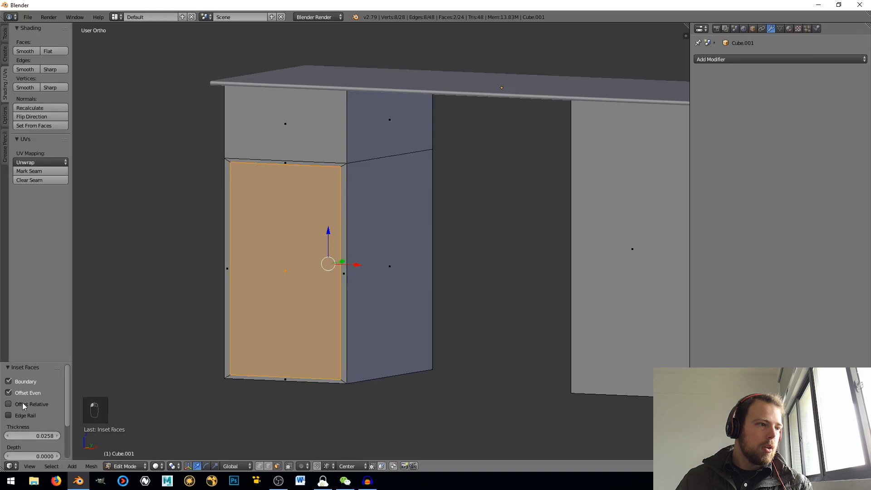
# Toggle Offset Even off and back on to compare how the inset border is distributed around the panel
pyautogui.click(8, 393)
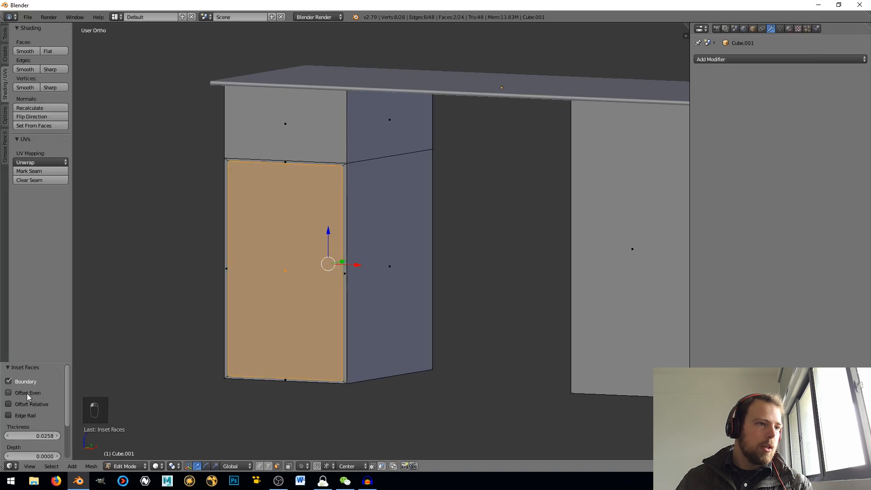
pyautogui.click(26, 394)
pyautogui.click(27, 394)
pyautogui.moveTo(397, 316); pyautogui.dragTo(386, 313, button='middle')
pyautogui.click(40, 395)
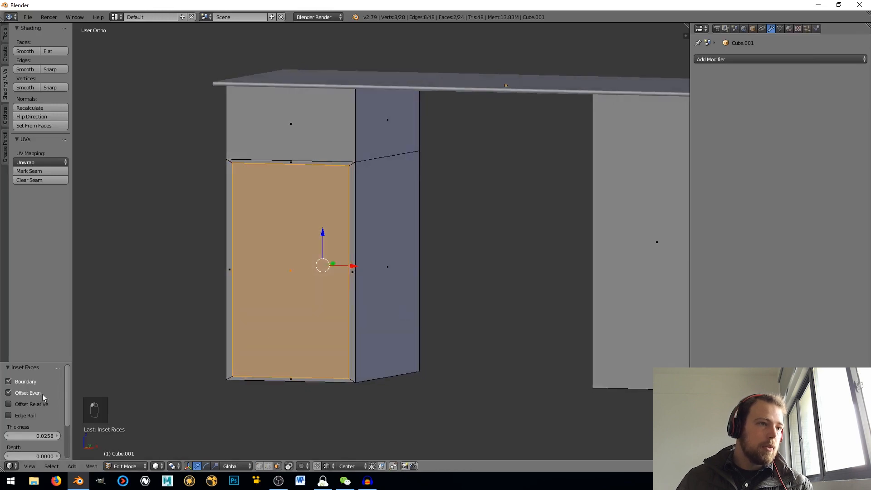
# Try an inset thickness of 0.01 for the border around the left pedestal's door panels
pyautogui.moveTo(51, 437); pyautogui.dragTo(50, 437)
pyautogui.click(50, 435)
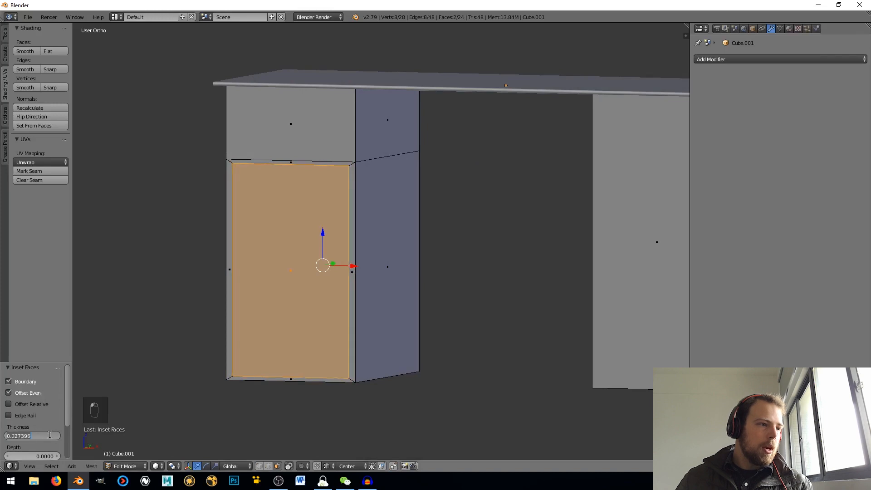
pyautogui.press('BackSpace')
pyautogui.write('.01')
pyautogui.press('Return')
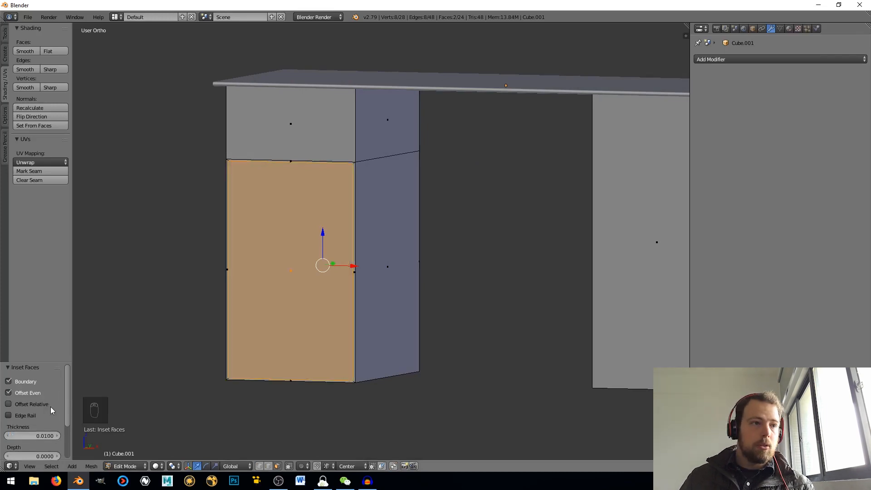
# Set the inset thickness of the left pedestal's door panel border to 0.02
pyautogui.click(47, 436)
pyautogui.write('.0')
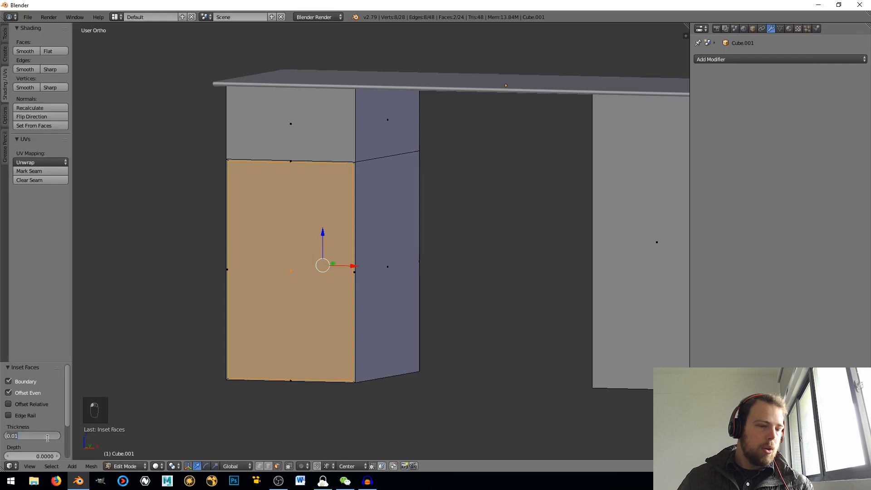
pyautogui.write('2')
pyautogui.press('Return')
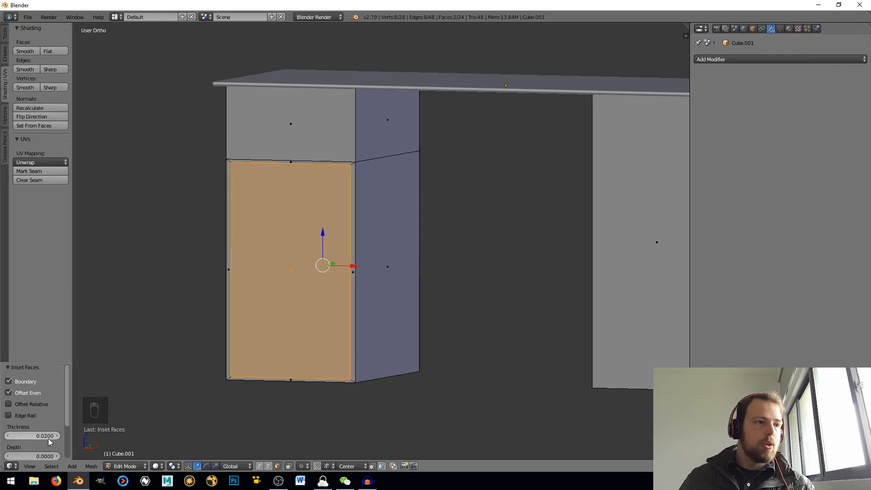
# Delete the inset front and back panel faces of the left pedestal to open it through
pyautogui.moveTo(213, 291); pyautogui.dragTo(319, 357, button='middle')
pyautogui.press('x')
pyautogui.click(336, 325)
# Select the left pedestal's bottom face with its narrow front and back bottom border faces and delete them
pyautogui.press('a')
pyautogui.press('a')
pyautogui.press('a')
pyautogui.press('b')
pyautogui.moveTo(303, 320); pyautogui.dragTo(343, 377)
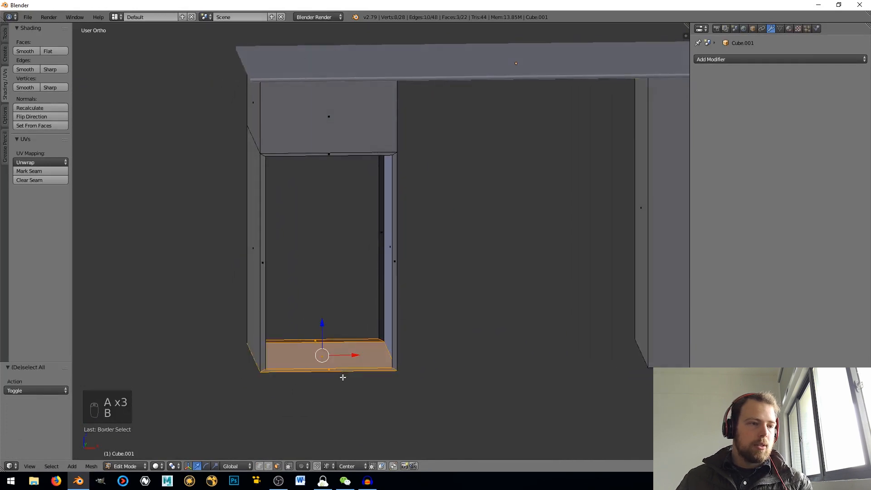
pyautogui.press('x')
pyautogui.click(322, 375)
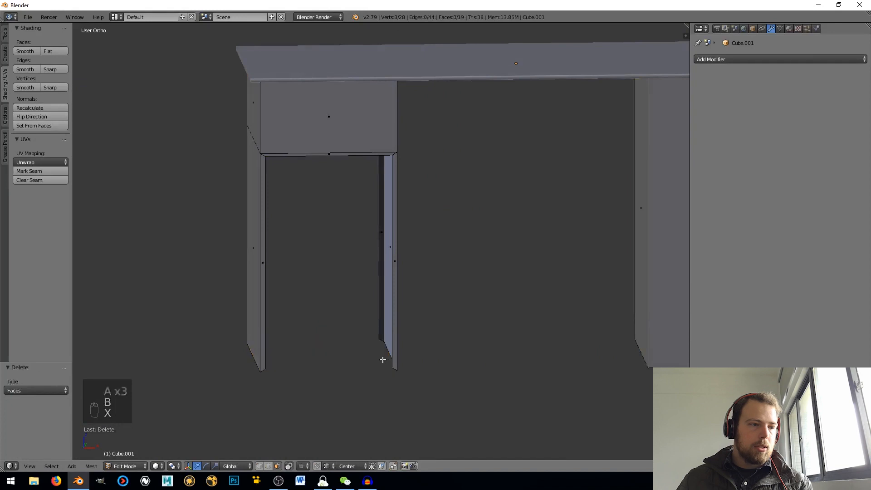
# With snapping enabled, lower the four inner bottom vertices of the left pedestal's sides by 1.4 along Z to the outer corners' height
pyautogui.moveTo(322, 375); pyautogui.dragTo(357, 361, button='middle')
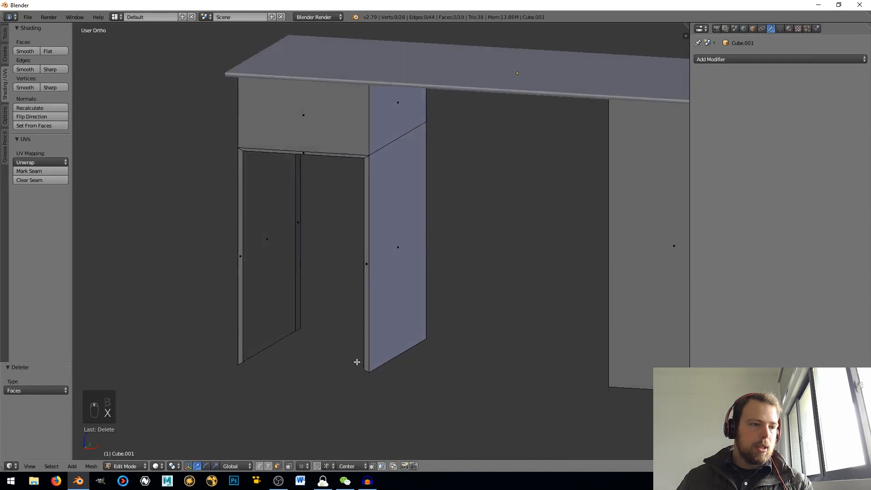
pyautogui.click(268, 465)
pyautogui.rightClick(249, 359)
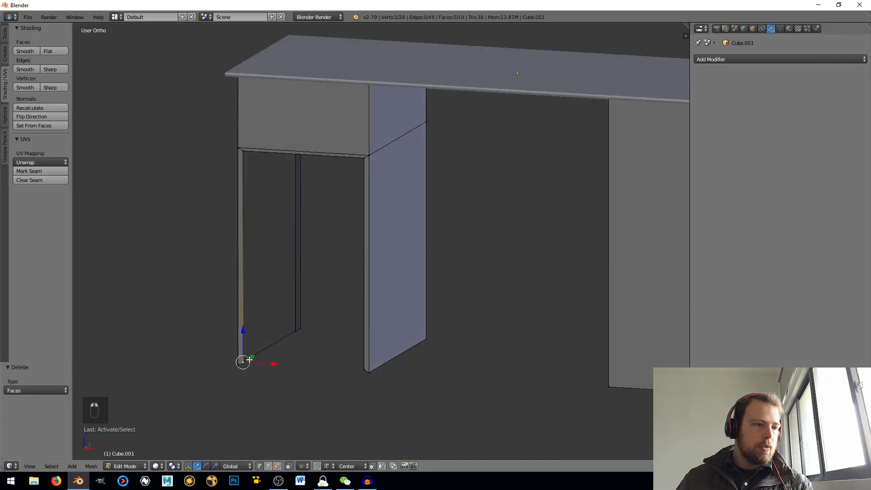
pyautogui.keyDown('shift'); pyautogui.rightClick(299, 330); pyautogui.keyUp('shift')
pyautogui.moveTo(302, 331); pyautogui.dragTo(352, 331, button='middle')
pyautogui.keyDown('shift'); pyautogui.rightClick(358, 331); pyautogui.keyUp('shift')
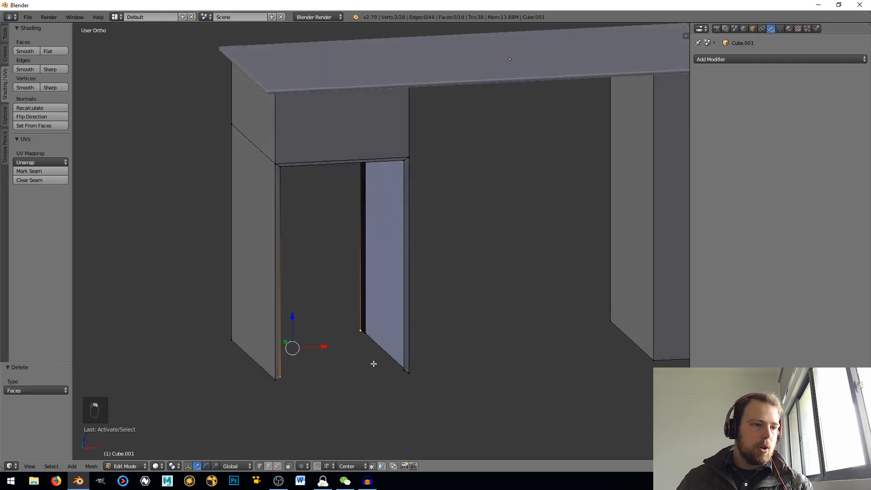
pyautogui.keyDown('shift'); pyautogui.rightClick(399, 370); pyautogui.keyUp('shift')
pyautogui.click(317, 466)
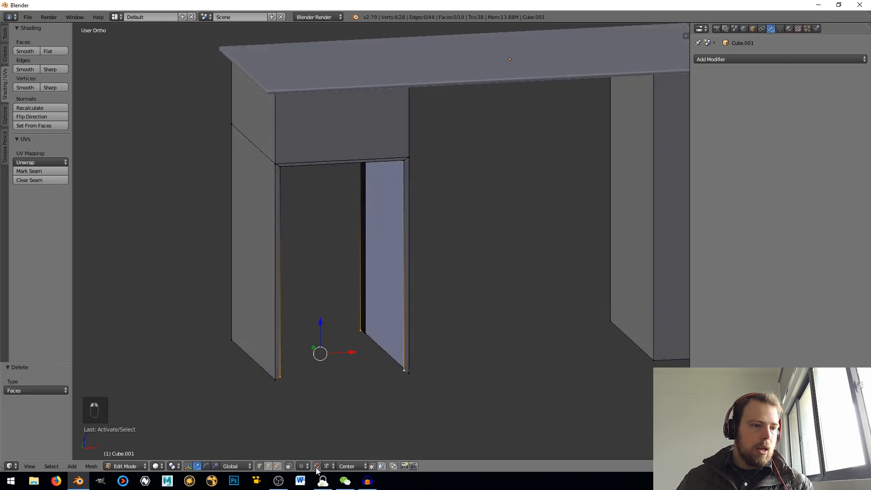
pyautogui.press('g')
pyautogui.press('z')
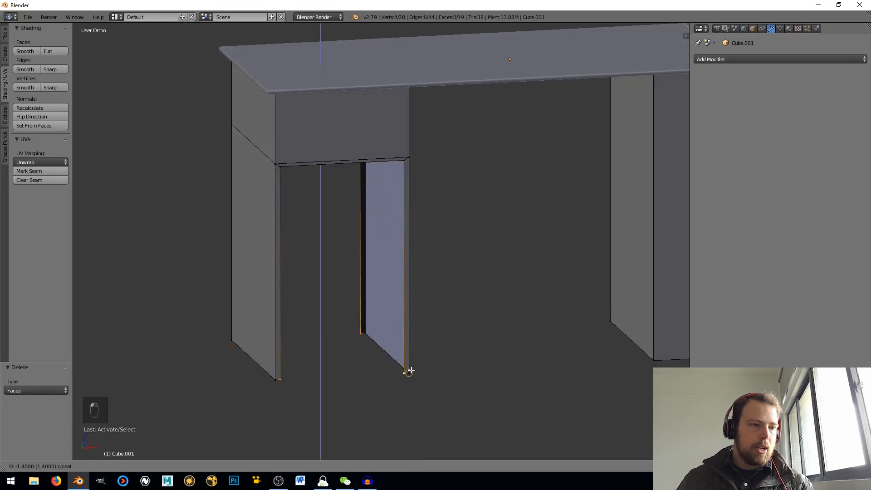
pyautogui.click(428, 375)
# Flatten the four inner bottom vertices to one level by scaling them to 0 along Z
pyautogui.moveTo(428, 374); pyautogui.dragTo(412, 362, button='middle')
pyautogui.scroll(3, 390, 372)
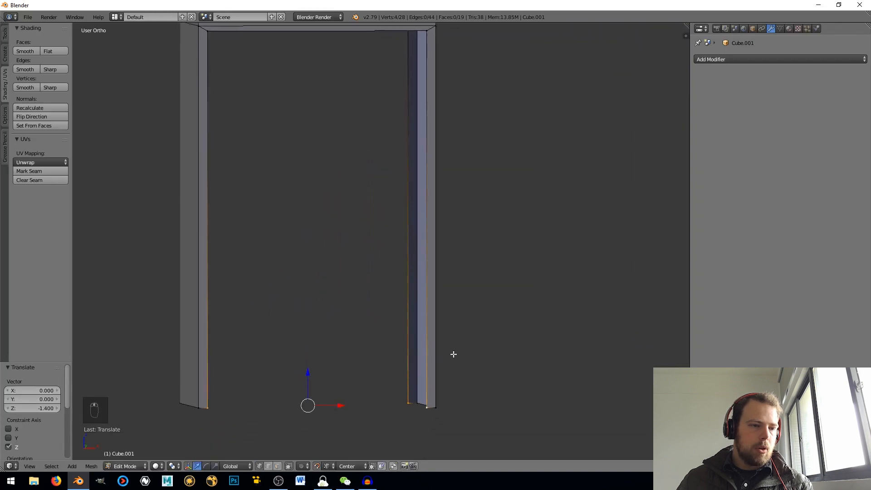
pyautogui.write('sz0')
pyautogui.press('Return')
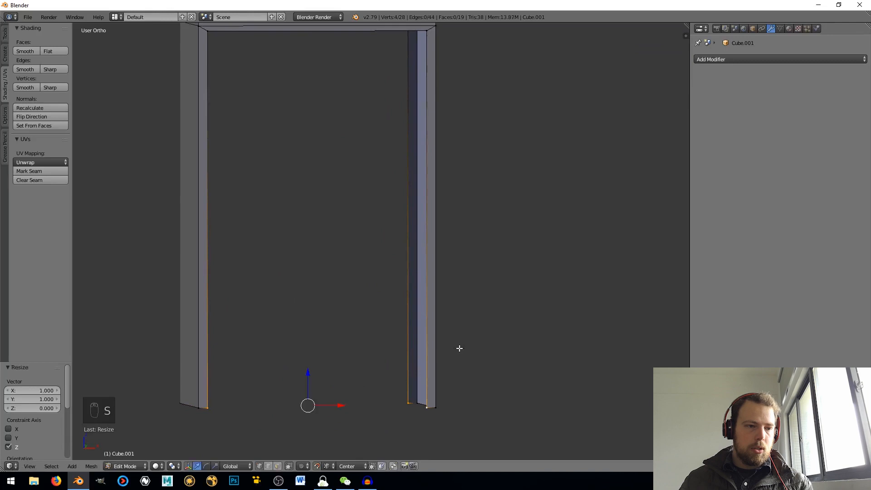
# Scale all eight bottom vertices of the left pedestal's sides to 0 along Z and snap their height to the right pedestal's base
pyautogui.press('a')
pyautogui.scroll(-3, 428, 356)
pyautogui.press('b')
pyautogui.moveTo(211, 282); pyautogui.dragTo(485, 401)
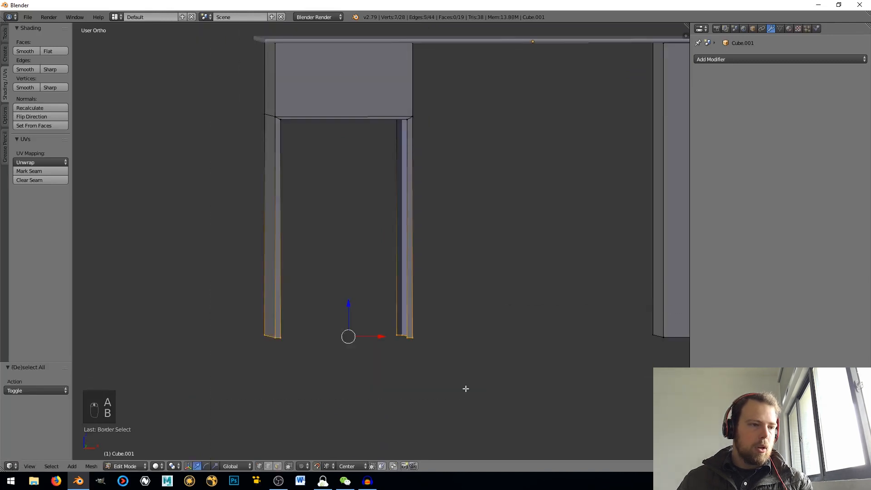
pyautogui.moveTo(466, 389); pyautogui.dragTo(460, 371, button='middle')
pyautogui.press('b')
pyautogui.moveTo(305, 353); pyautogui.dragTo(235, 400)
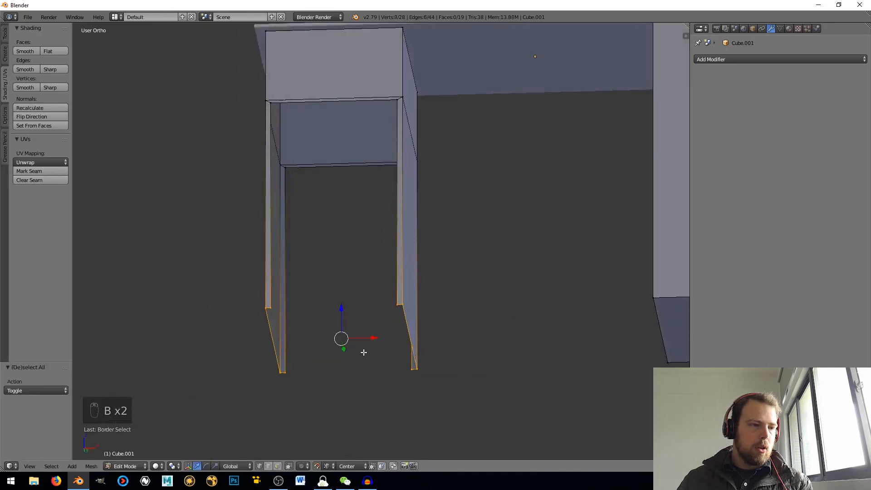
pyautogui.write('sz0')
pyautogui.press('Return')
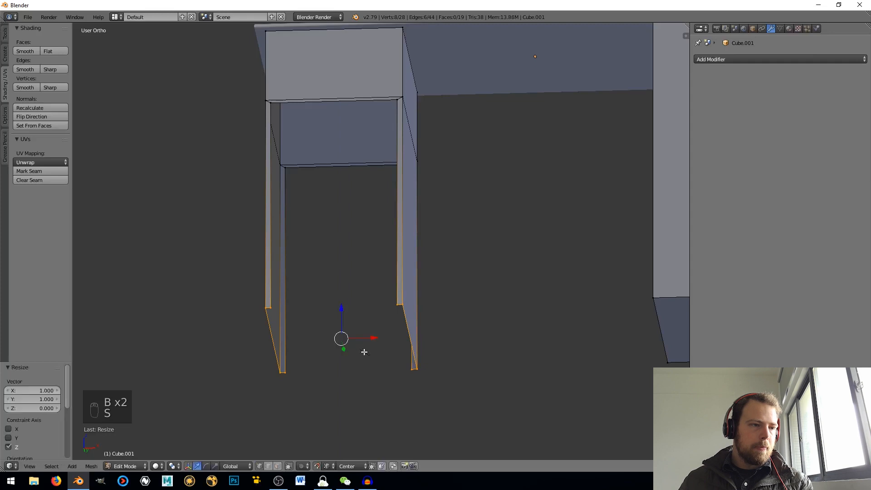
pyautogui.moveTo(365, 351); pyautogui.dragTo(423, 357, button='middle')
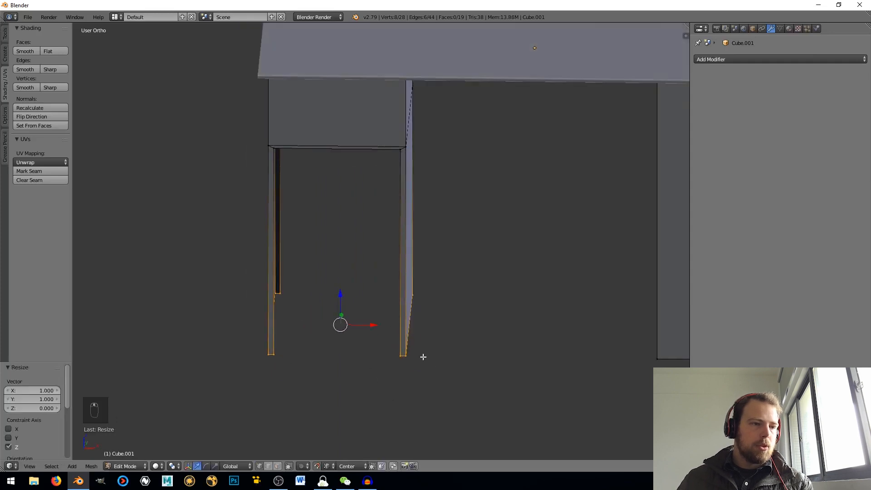
pyautogui.moveTo(341, 293); pyautogui.dragTo(655, 358)
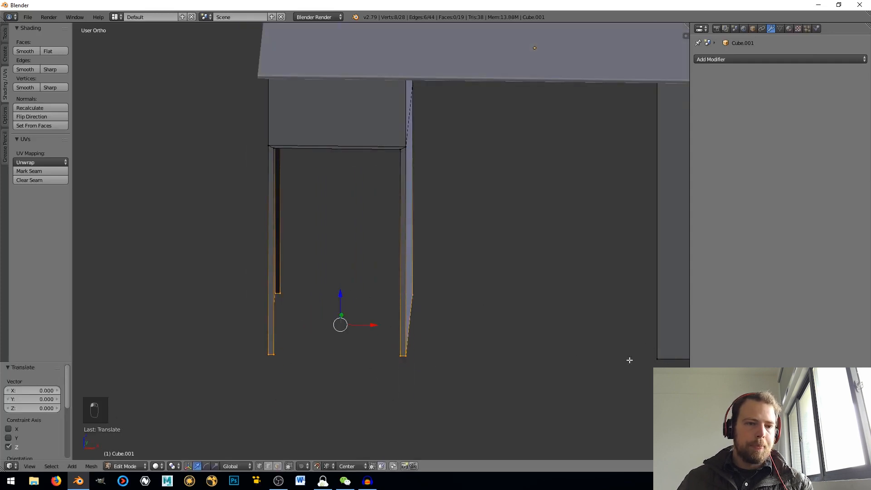
# Fill the inner face of each side panel between its front and back inner vertical edges
pyautogui.click(271, 467)
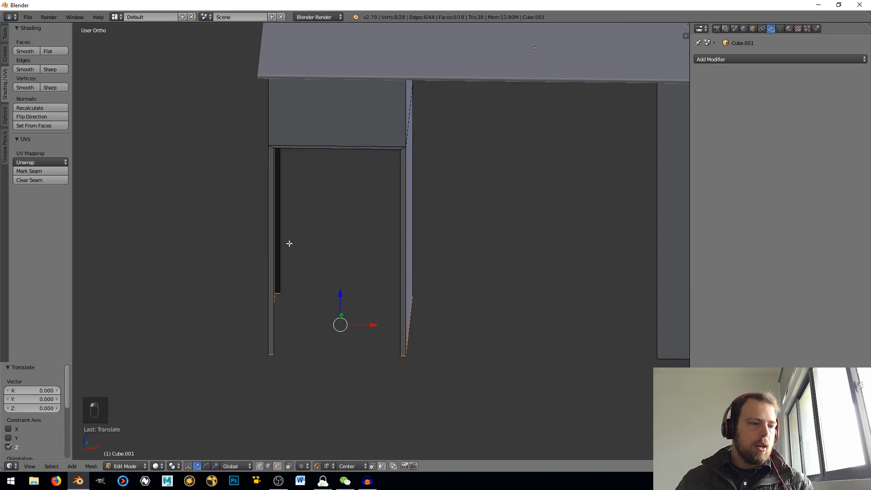
pyautogui.moveTo(273, 315); pyautogui.dragTo(253, 307, button='middle')
pyautogui.rightClick(257, 303)
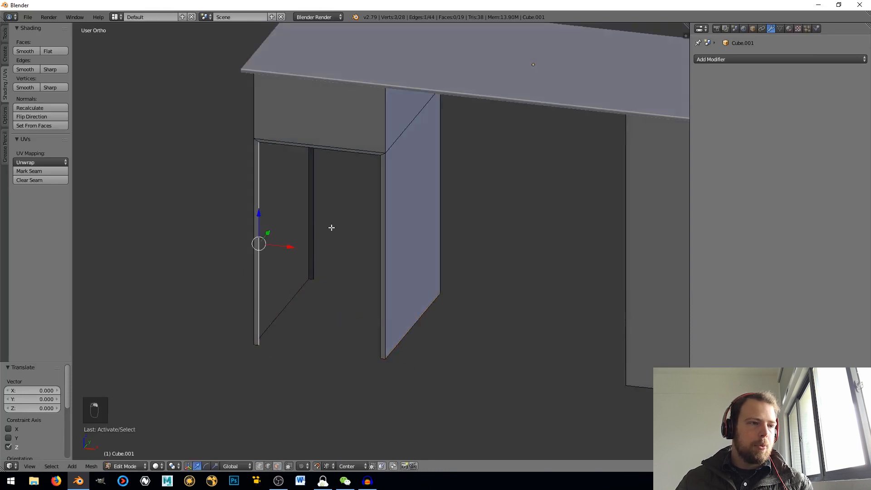
pyautogui.keyDown('shift'); pyautogui.rightClick(321, 220); pyautogui.keyUp('shift')
pyautogui.moveTo(321, 221); pyautogui.dragTo(366, 249, button='middle')
pyautogui.press('f')
pyautogui.rightClick(379, 247)
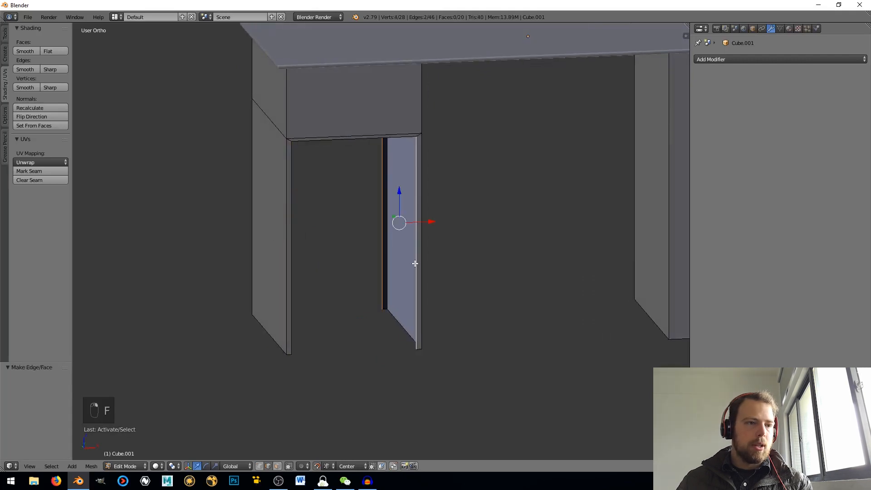
pyautogui.press('f')
pyautogui.press('a')
# Fill the underside of the left pedestal's upper box between the front and back inner edges of the opening
pyautogui.moveTo(406, 268); pyautogui.dragTo(362, 196, button='middle')
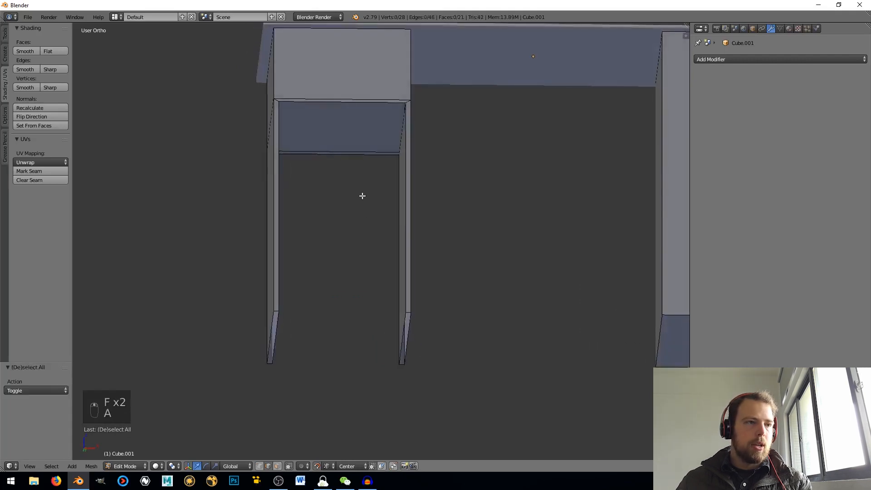
pyautogui.rightClick(340, 156)
pyautogui.keyDown('shift'); pyautogui.rightClick(345, 102); pyautogui.keyUp('shift')
pyautogui.press('f')
pyautogui.press('a')
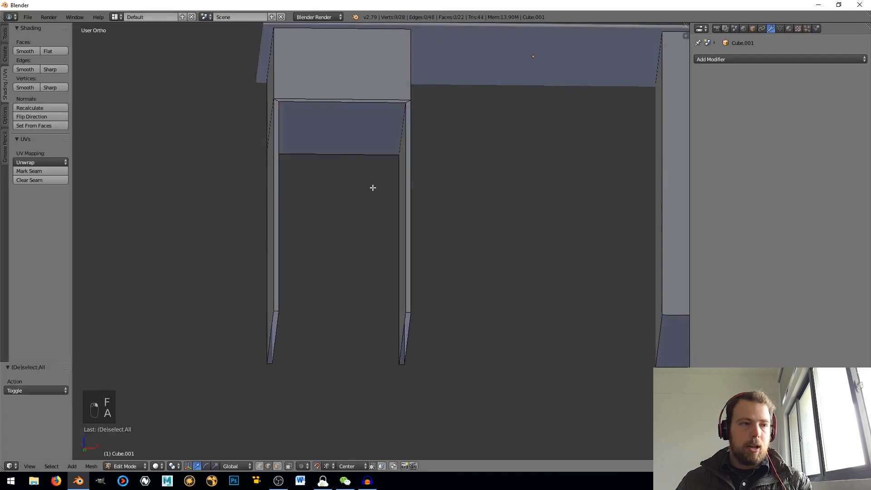
pyautogui.moveTo(373, 187); pyautogui.dragTo(359, 241, button='middle')
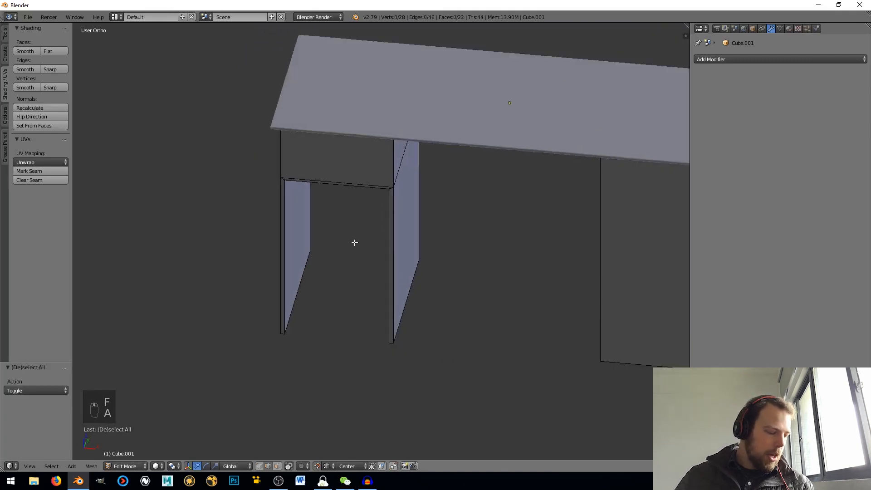
pyautogui.scroll(-5, 355, 243)
pyautogui.moveTo(382, 291); pyautogui.dragTo(395, 265, button='middle')
pyautogui.press('Tab')
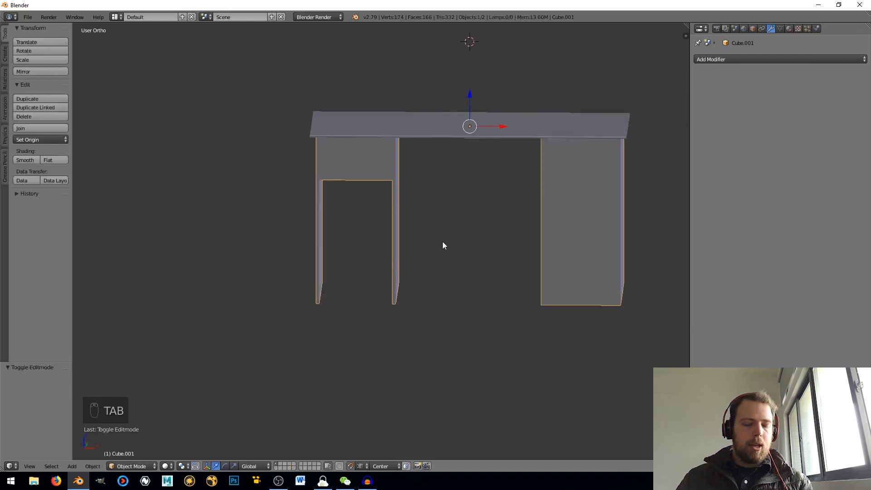
pyautogui.hotkey('ctrl', 'd')
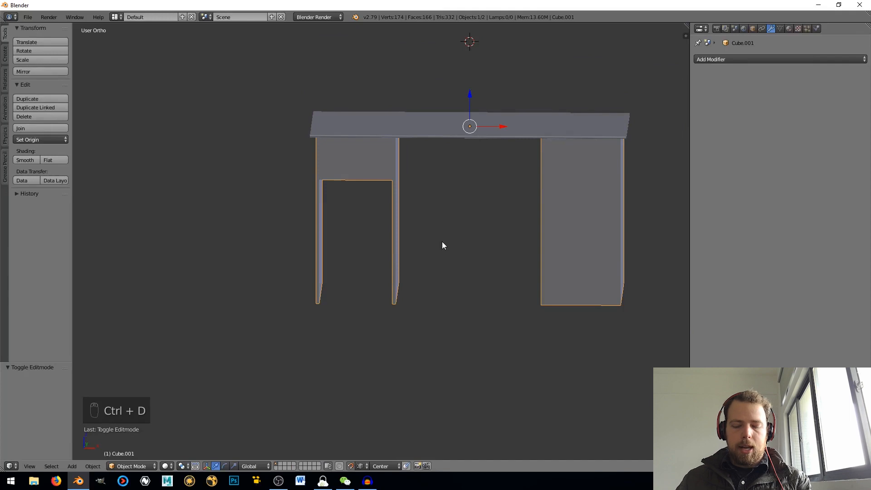
pyautogui.press('Tab')
# Add one centred horizontal loop cut to each of the left pedestal's two side panels
pyautogui.scroll(4, 363, 271)
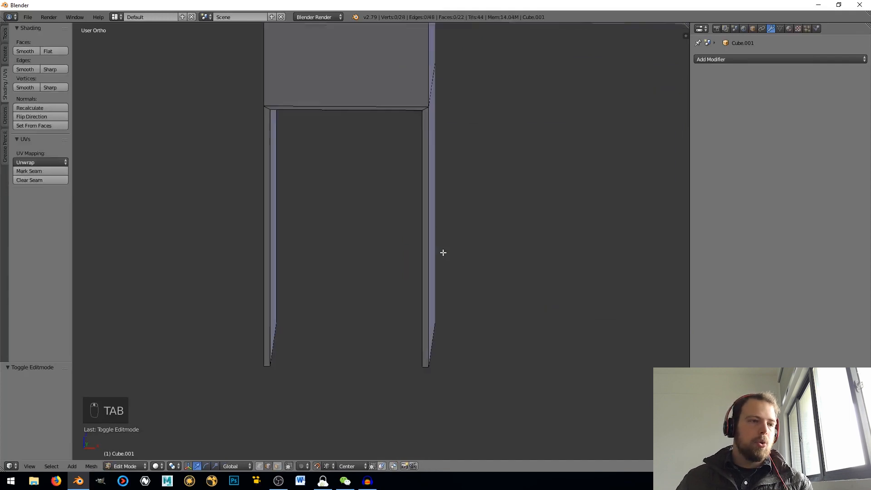
pyautogui.moveTo(444, 252); pyautogui.dragTo(372, 262, button='middle')
pyautogui.press('KP_5')
pyautogui.moveTo(389, 261); pyautogui.dragTo(401, 262, button='middle')
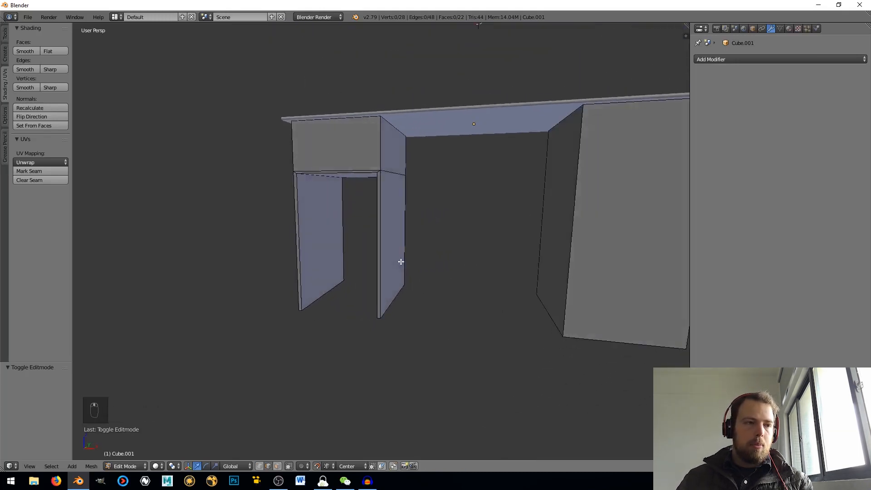
pyautogui.hotkey('ctrl', 'r')
pyautogui.click(395, 261)
pyautogui.rightClick(394, 261)
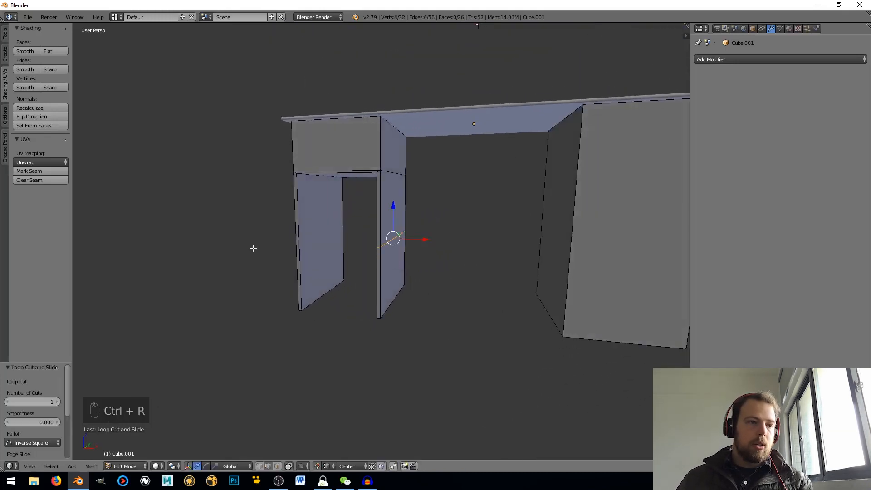
pyautogui.hotkey('ctrl', 'r')
pyautogui.click(297, 239)
pyautogui.rightClick(297, 238)
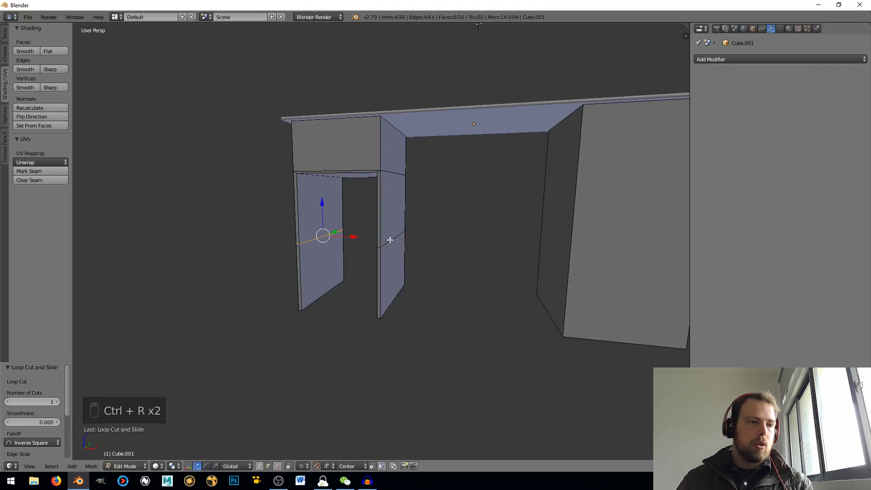
# Select the loop cuts on both side panels together and level them by scaling to 0 along Z
pyautogui.keyDown('alt'); pyautogui.keyDown('shift'); pyautogui.rightClick(390, 239); pyautogui.keyUp('shift'); pyautogui.keyUp('alt')
pyautogui.press('s')
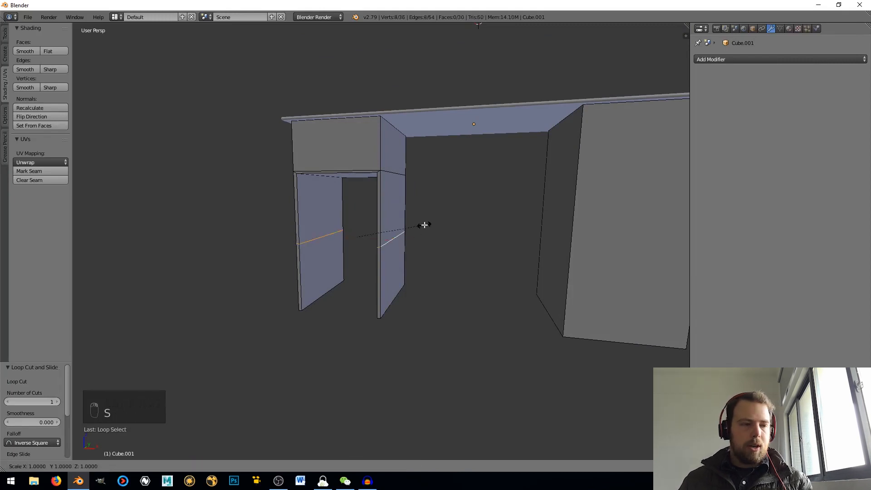
pyautogui.press('z')
pyautogui.press('0')
pyautogui.press('Return')
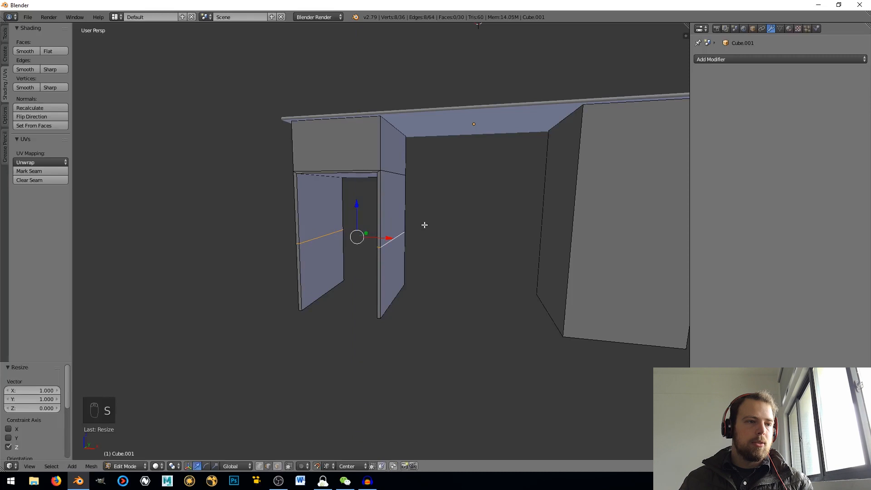
# Move both side panel loops down about 30.38 along Z, close to the bottom of the left pedestal
pyautogui.scroll(3, 385, 274)
pyautogui.press('g')
pyautogui.press('z')
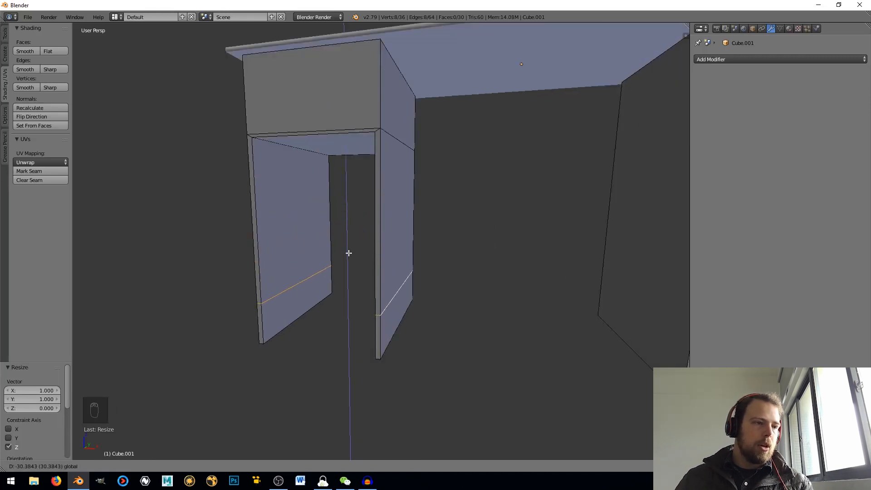
pyautogui.click(349, 253)
# Fill a horizontal shelf face between the inner loop edges of the left pedestal's two side panels
pyautogui.rightClick(294, 284)
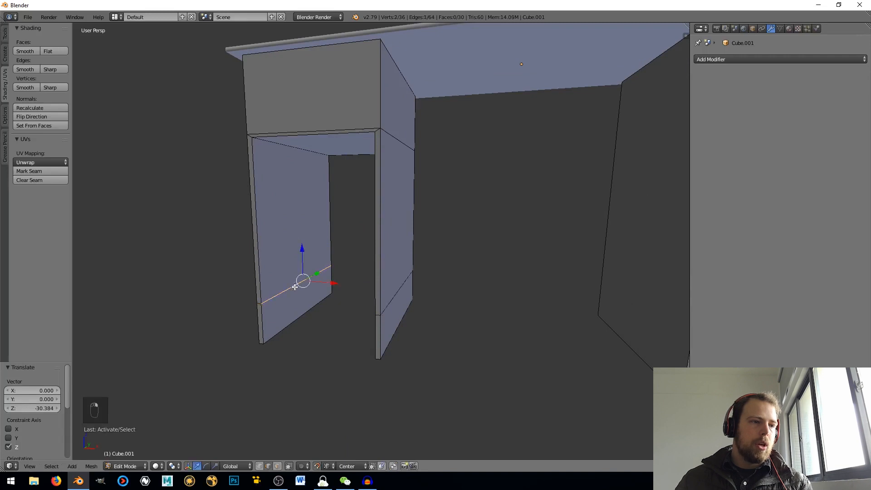
pyautogui.moveTo(295, 285); pyautogui.dragTo(375, 292, button='middle')
pyautogui.keyDown('shift'); pyautogui.rightClick(391, 289); pyautogui.keyUp('shift')
pyautogui.press('f')
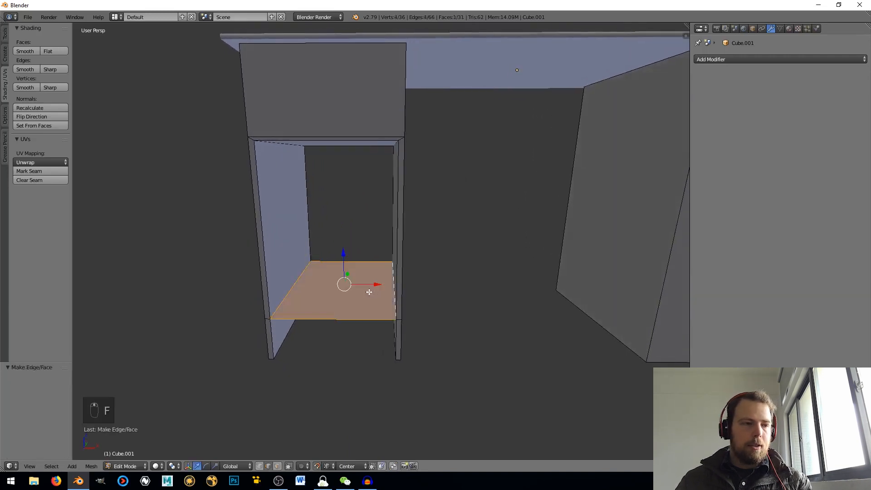
# Extrude the shelf's front edge down about 21.77 along Z to form a front panel reaching the left pedestal's bottom
pyautogui.rightClick(322, 320)
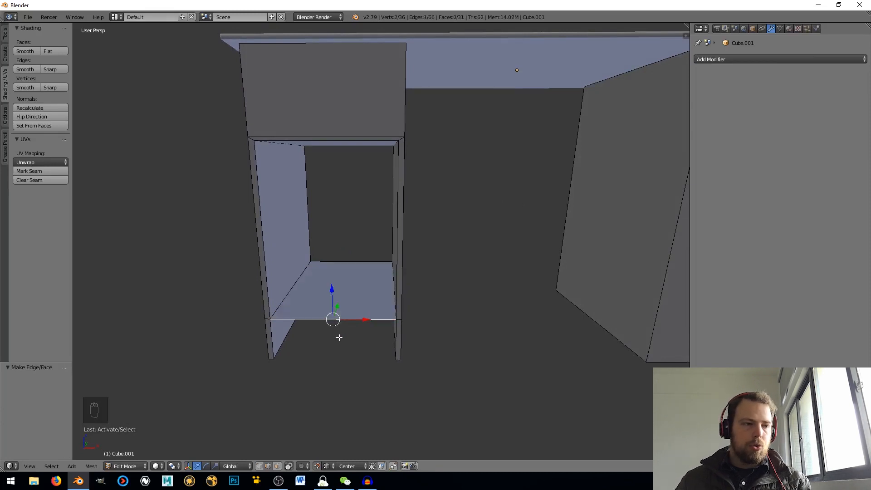
pyautogui.press('e')
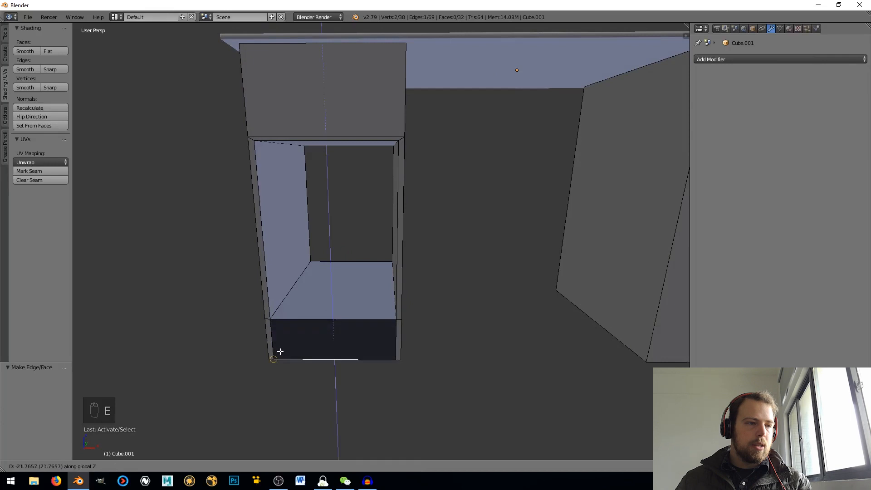
pyautogui.click(279, 357)
pyautogui.moveTo(354, 346); pyautogui.dragTo(496, 337, button='middle')
pyautogui.moveTo(390, 326); pyautogui.dragTo(323, 299, button='middle')
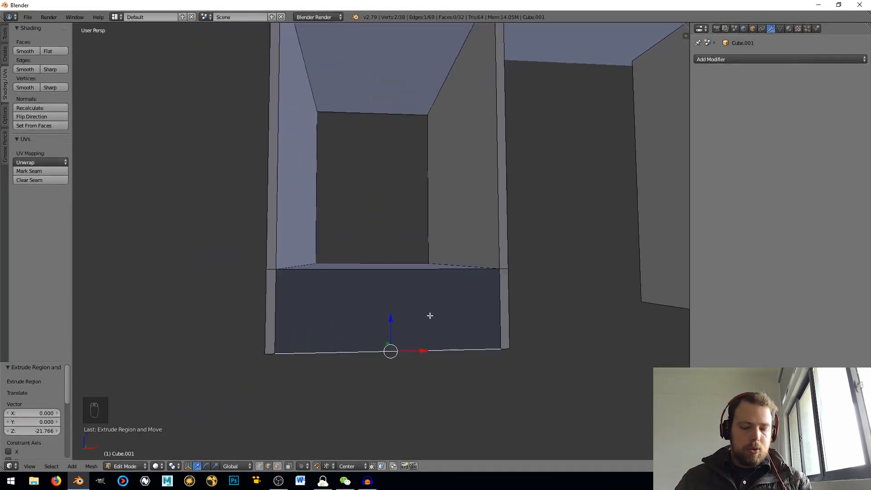
# Add a horizontal loop cut to the new front panel and slide it up by a factor of 0.7 towards the shelf
pyautogui.hotkey('ctrl', 'r')
pyautogui.click(499, 309)
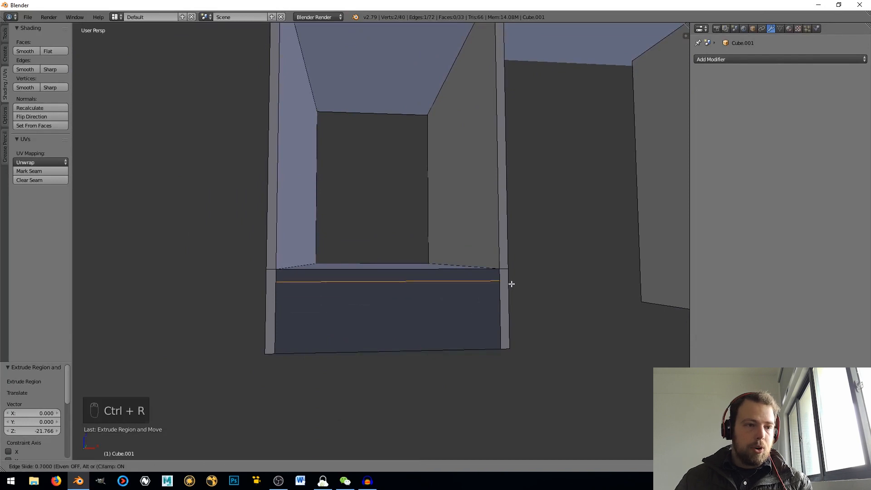
pyautogui.click(511, 283)
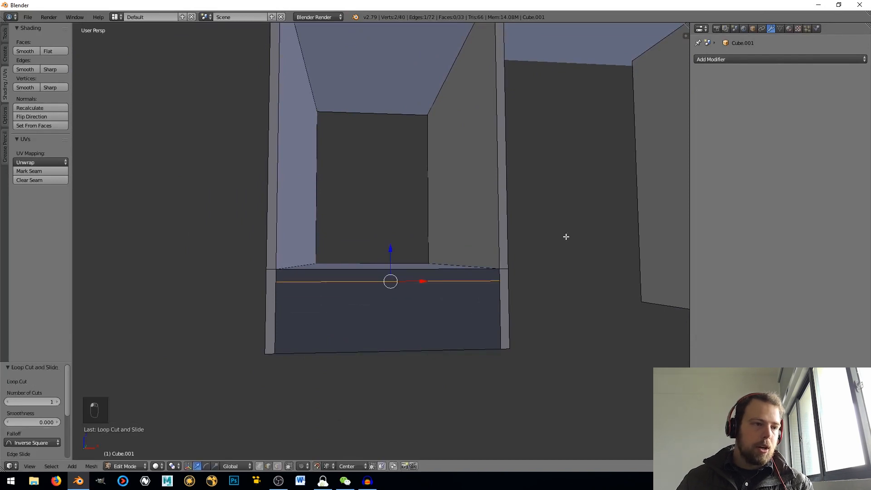
# Extrude the front panel's lower face 0.7 inward so it is recessed beneath the shelf lip
pyautogui.click(277, 469)
pyautogui.rightClick(394, 310)
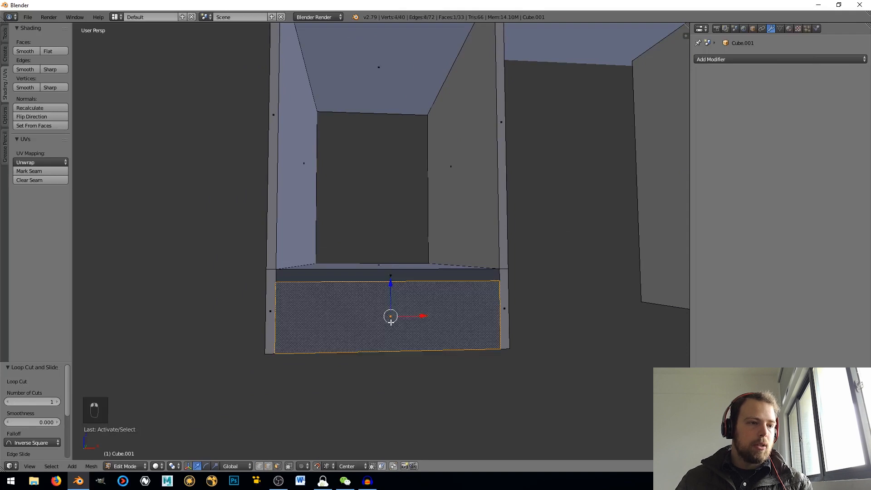
pyautogui.moveTo(391, 322); pyautogui.dragTo(382, 365, button='middle')
pyautogui.press('e')
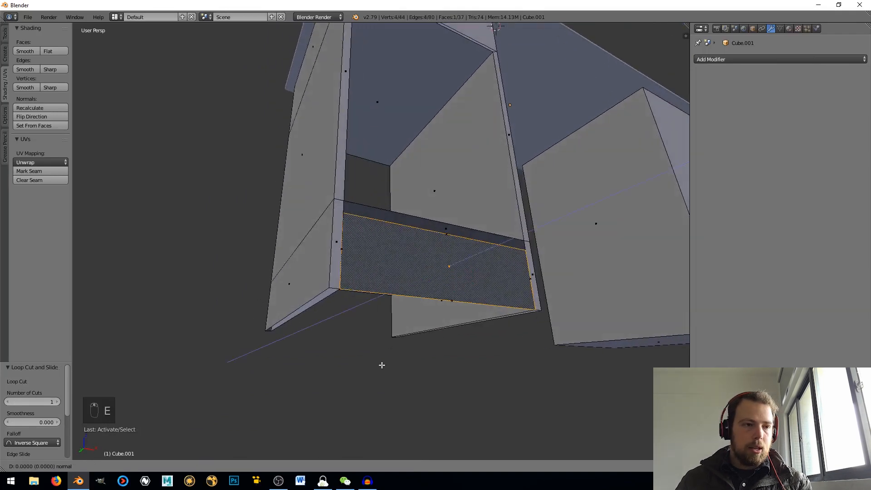
pyautogui.click(376, 366)
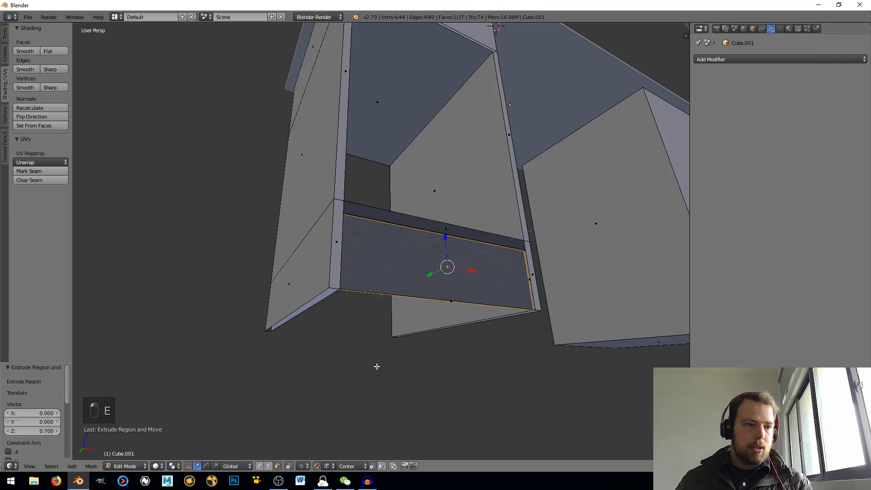
pyautogui.moveTo(375, 366); pyautogui.dragTo(409, 334, button='middle')
pyautogui.scroll(3, 410, 334)
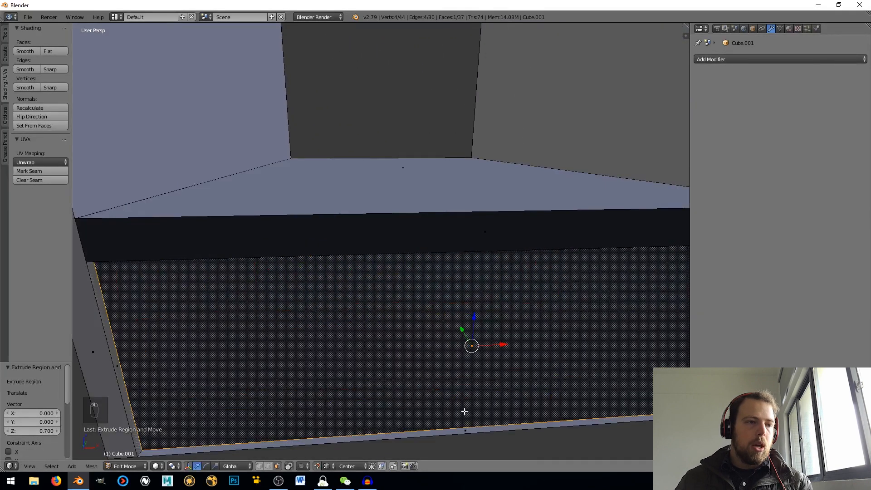
# Delete the thin bottom face and both thin side faces created around the recessed front panel
pyautogui.rightClick(465, 433)
pyautogui.moveTo(465, 433); pyautogui.dragTo(419, 408, button='middle')
pyautogui.keyDown('shift'); pyautogui.rightClick(270, 316); pyautogui.keyUp('shift')
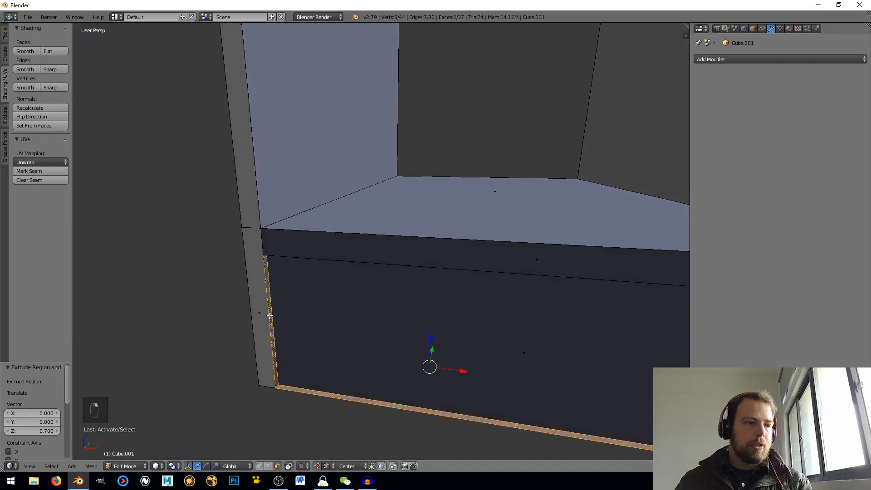
pyautogui.press('x')
pyautogui.click(271, 314)
pyautogui.moveTo(271, 314); pyautogui.dragTo(375, 294, button='middle')
pyautogui.rightClick(408, 260)
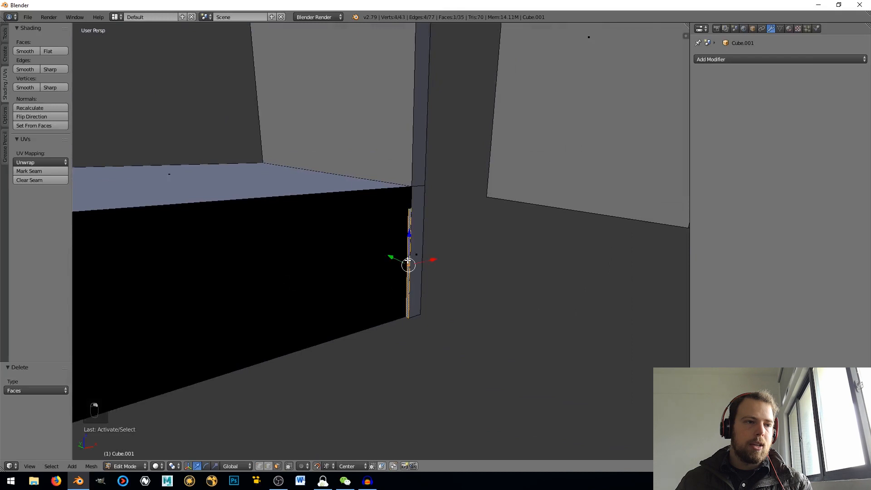
pyautogui.press('x')
pyautogui.click(410, 256)
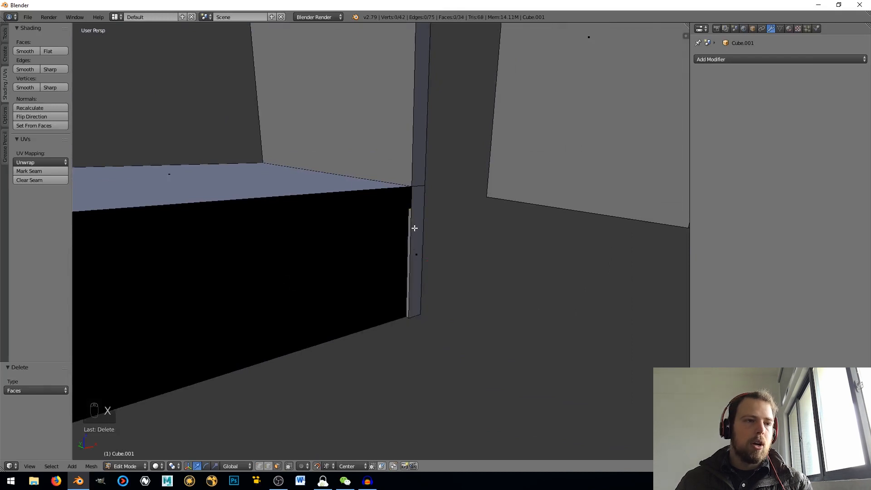
# Delete the right side panel's front, outer and upper inner faces, plus the left side panel's front and upper inner faces
pyautogui.rightClick(414, 228)
pyautogui.keyDown('shift'); pyautogui.rightClick(410, 159); pyautogui.keyUp('shift')
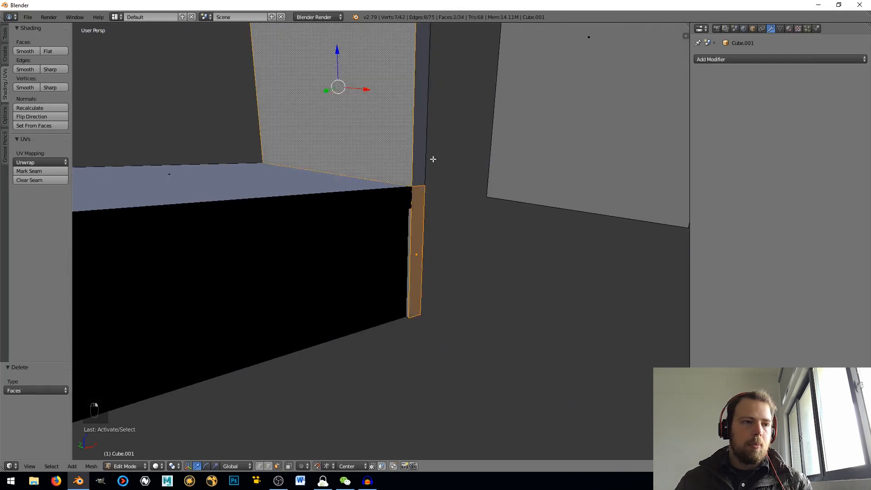
pyautogui.keyDown('shift'); pyautogui.rightClick(416, 159); pyautogui.keyUp('shift')
pyautogui.moveTo(416, 160); pyautogui.dragTo(355, 177, button='middle')
pyautogui.keyDown('shift'); pyautogui.rightClick(355, 177); pyautogui.keyUp('shift')
pyautogui.keyDown('shift'); pyautogui.rightClick(334, 243); pyautogui.keyUp('shift')
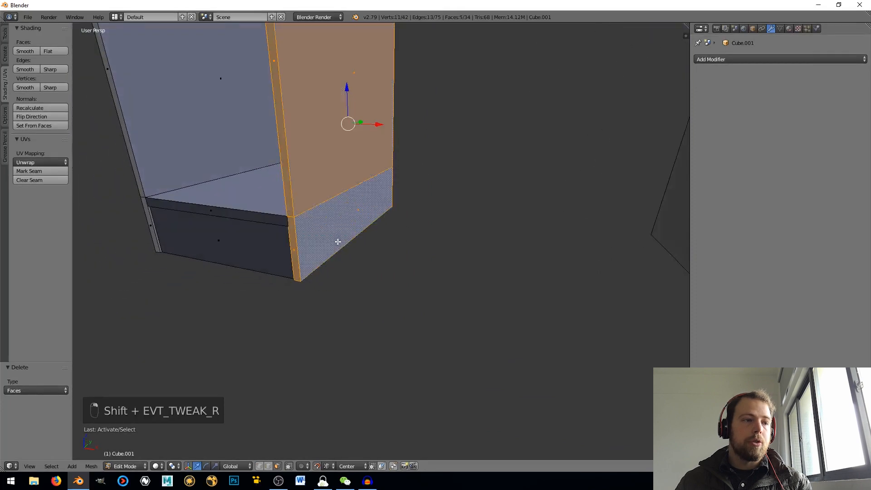
pyautogui.moveTo(335, 243); pyautogui.dragTo(257, 255, button='middle')
pyautogui.keyDown('shift'); pyautogui.rightClick(223, 242); pyautogui.keyUp('shift')
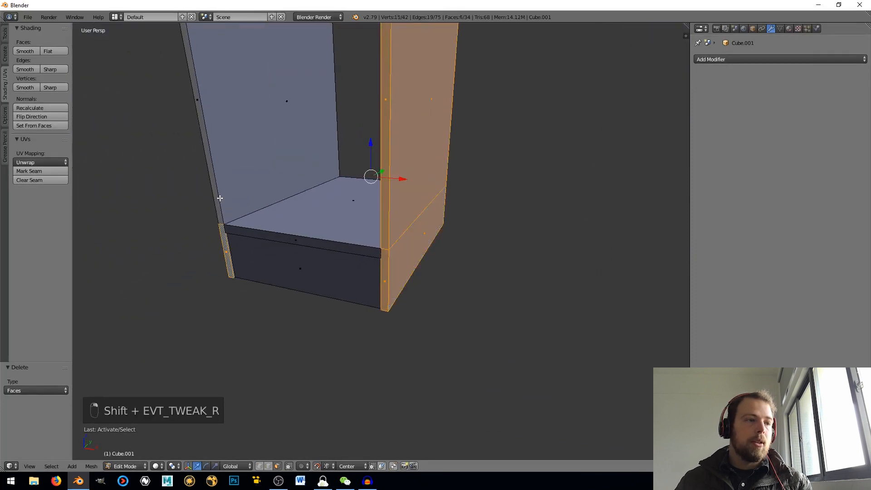
pyautogui.keyDown('shift'); pyautogui.rightClick(218, 198); pyautogui.keyUp('shift')
pyautogui.keyDown('shift'); pyautogui.rightClick(228, 193); pyautogui.keyUp('shift')
pyautogui.press('x')
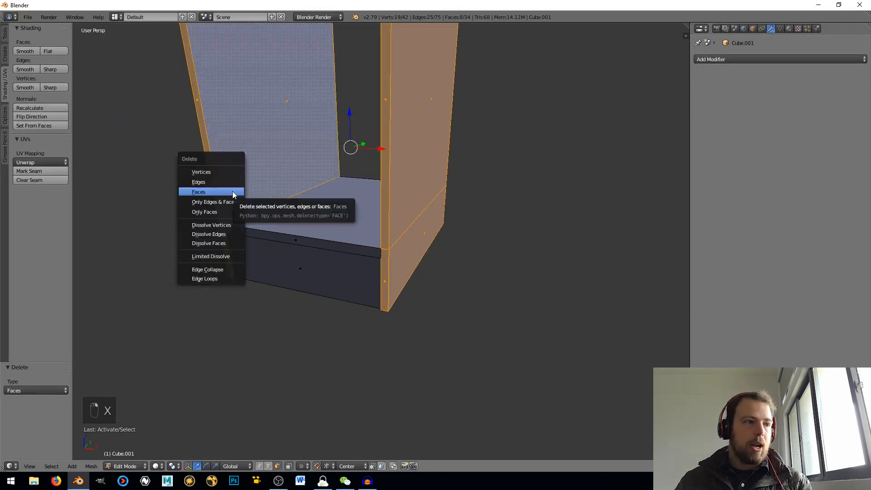
pyautogui.click(233, 191)
# Delete the two inner side panel faces below the shelf of the left pedestal
pyautogui.moveTo(233, 191); pyautogui.dragTo(393, 228, button='middle')
pyautogui.rightClick(395, 229)
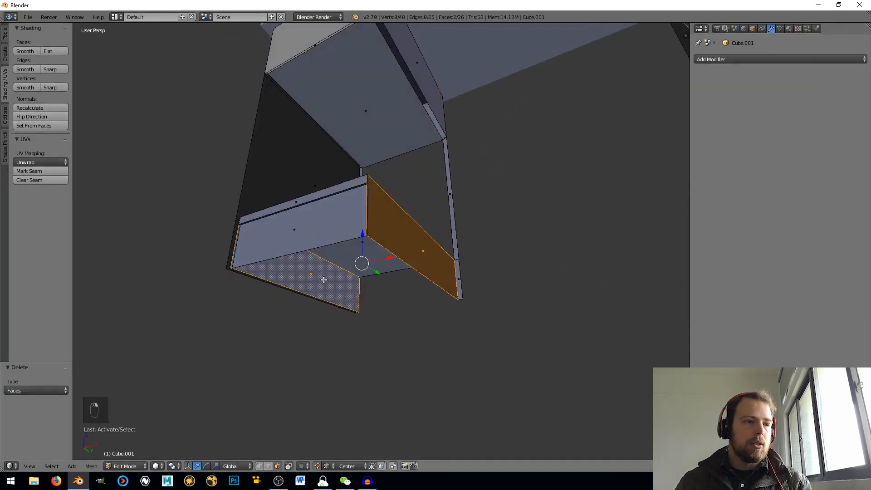
pyautogui.press('x')
pyautogui.click(323, 278)
# Delete both narrow upper rear edge faces of the side panels and one of the lower rear edge faces
pyautogui.moveTo(323, 278); pyautogui.dragTo(557, 164, button='middle')
pyautogui.rightClick(545, 181)
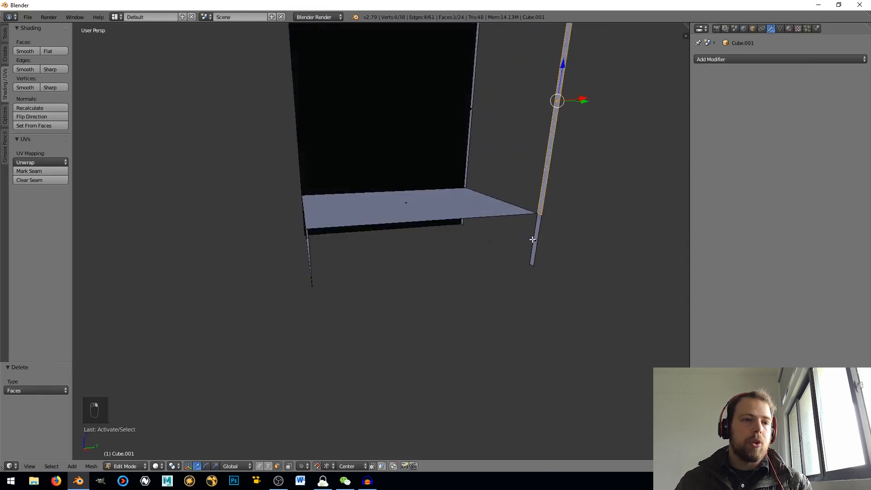
pyautogui.keyDown('shift'); pyautogui.rightClick(462, 169); pyautogui.keyUp('shift')
pyautogui.moveTo(462, 169); pyautogui.dragTo(420, 231, button='middle')
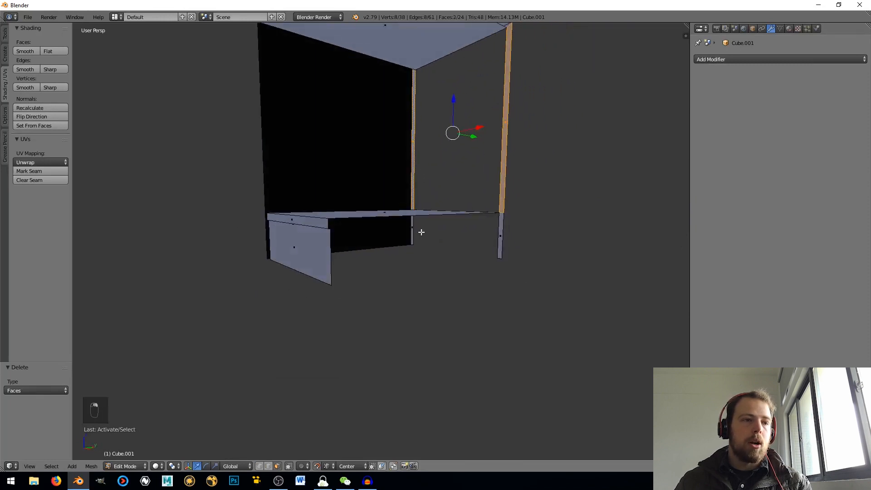
pyautogui.keyDown('shift'); pyautogui.rightClick(412, 232); pyautogui.keyUp('shift')
pyautogui.press('x')
pyautogui.click(413, 233)
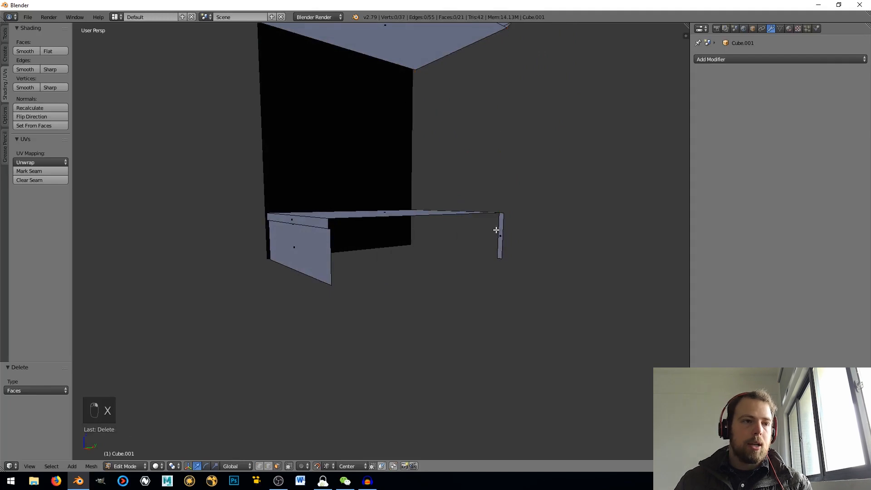
# Delete the remaining narrow lower rear edge face beneath the shelf
pyautogui.rightClick(498, 232)
pyautogui.press('x')
pyautogui.click(499, 232)
pyautogui.moveTo(379, 239); pyautogui.dragTo(405, 244, button='middle')
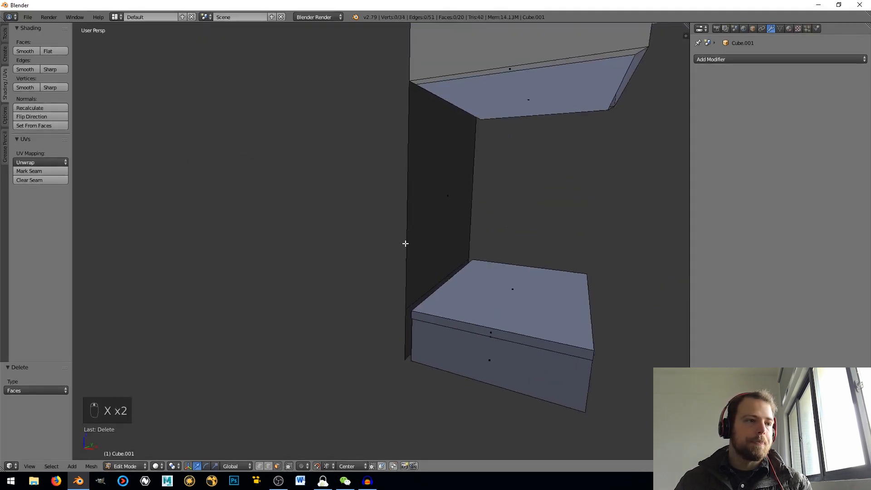
# Select all linked geometry of the left pedestal's remaining side and upper box and delete its faces, isolating the shelf piece
pyautogui.rightClick(433, 213)
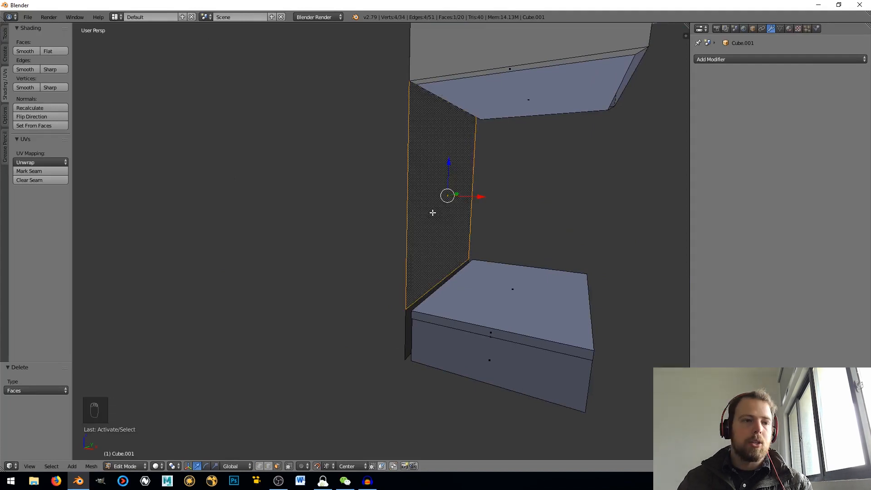
pyautogui.press('l')
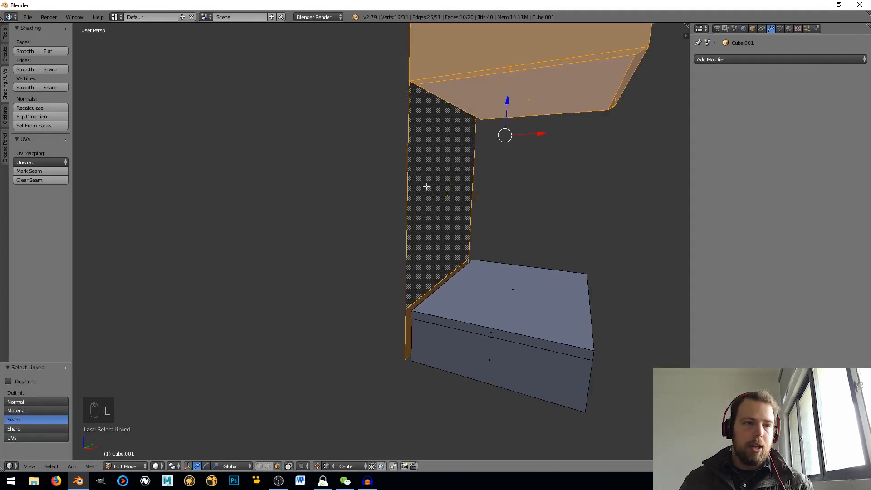
pyautogui.scroll(-2, 359, 185)
pyautogui.scroll(2, 494, 187)
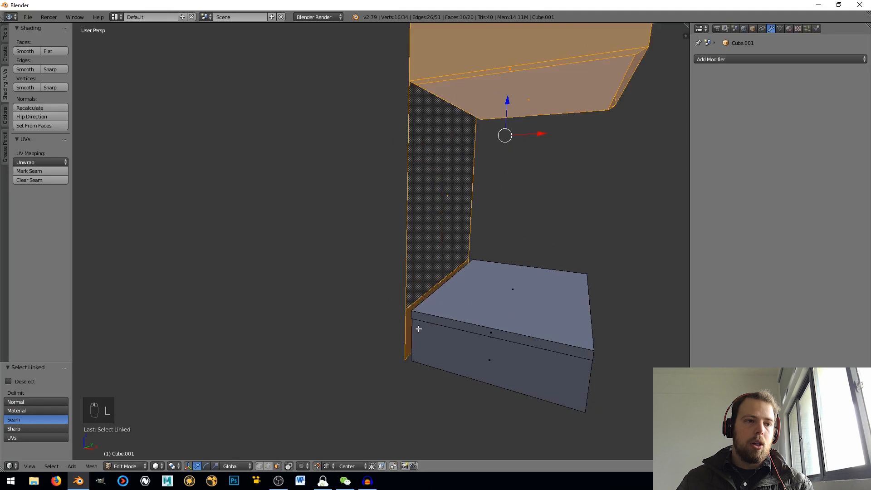
pyautogui.moveTo(462, 288); pyautogui.dragTo(414, 303, button='middle')
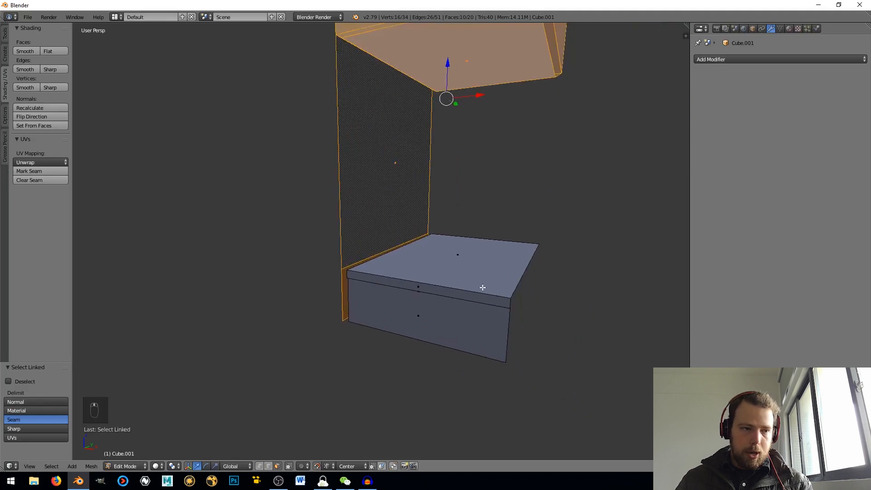
pyautogui.moveTo(483, 287); pyautogui.dragTo(509, 289, button='middle')
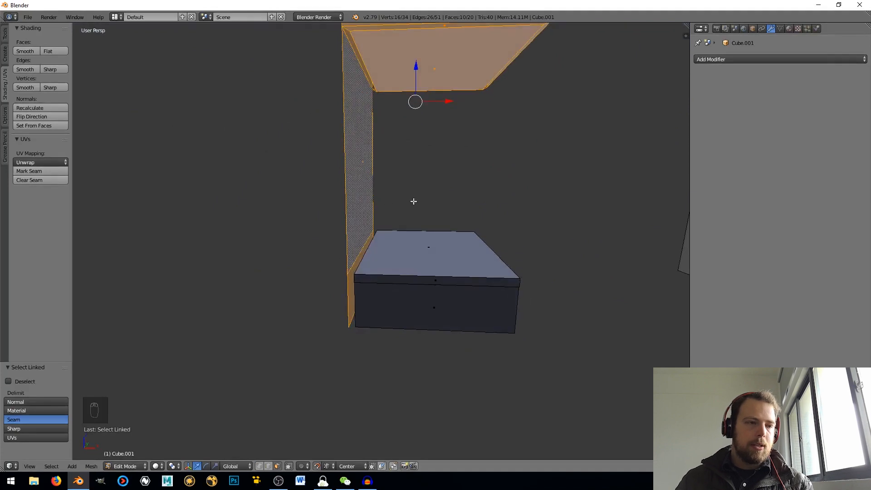
pyautogui.moveTo(413, 201); pyautogui.dragTo(487, 244, button='middle')
pyautogui.press('x')
pyautogui.click(488, 241)
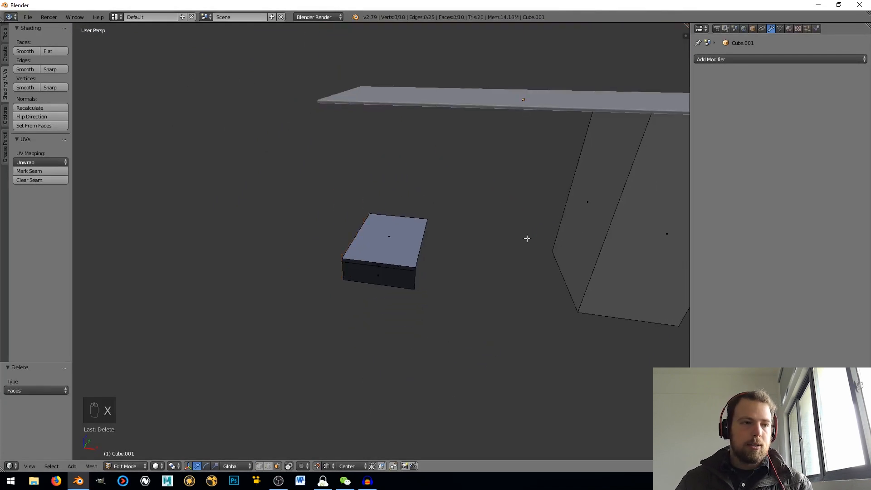
# Select all linked faces of the right pedestal and delete them
pyautogui.rightClick(625, 221)
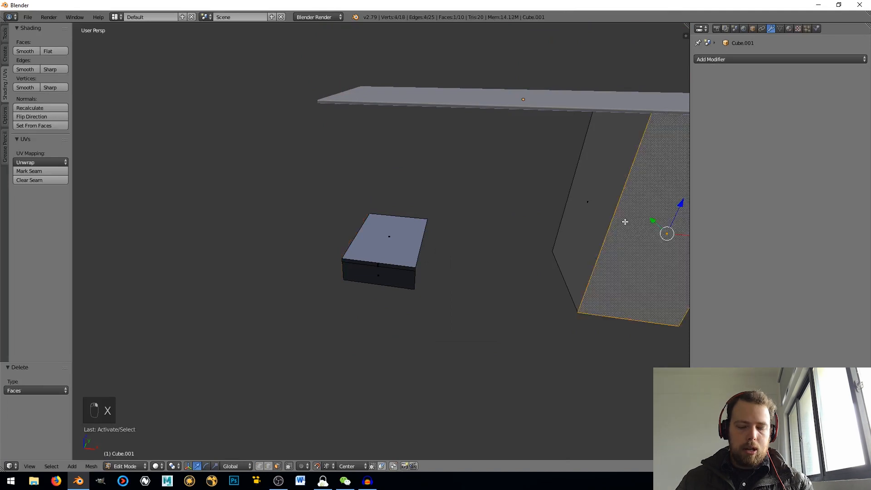
pyautogui.press('l')
pyautogui.press('x')
pyautogui.click(625, 221)
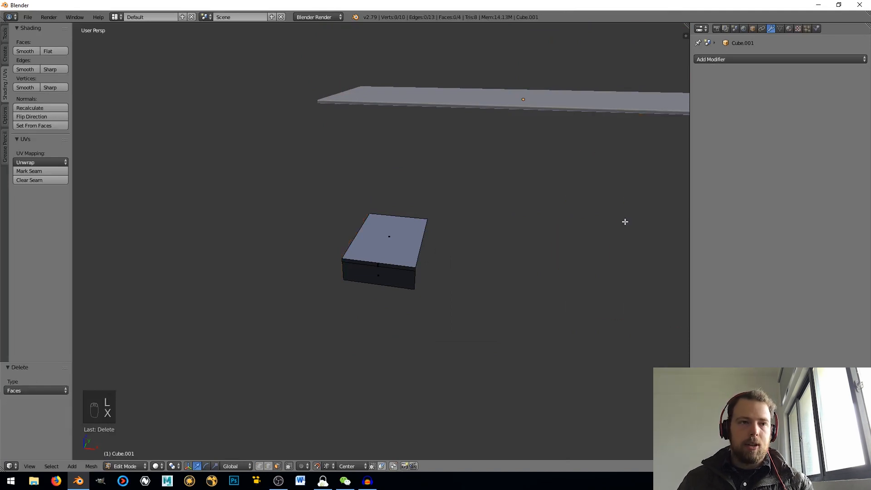
# Select the whole linked shelf piece, recalculate its normals and check its shading in Object Mode before returning to Edit Mode
pyautogui.press('l')
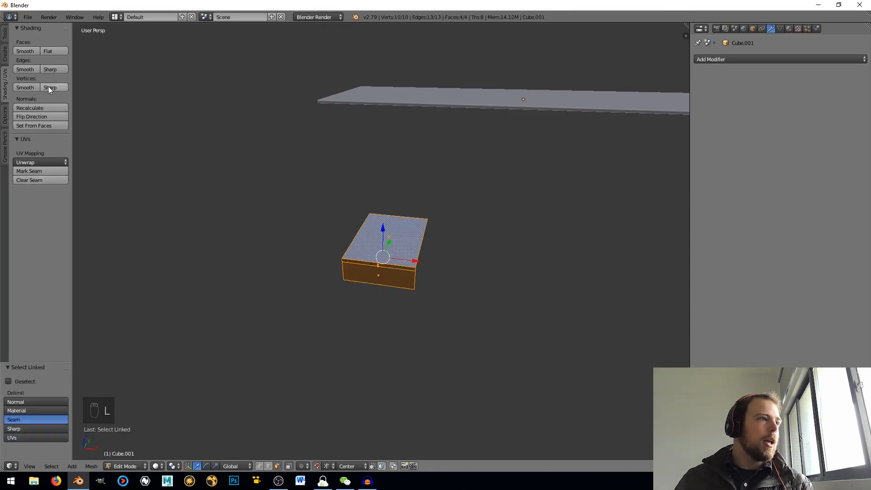
pyautogui.click(31, 107)
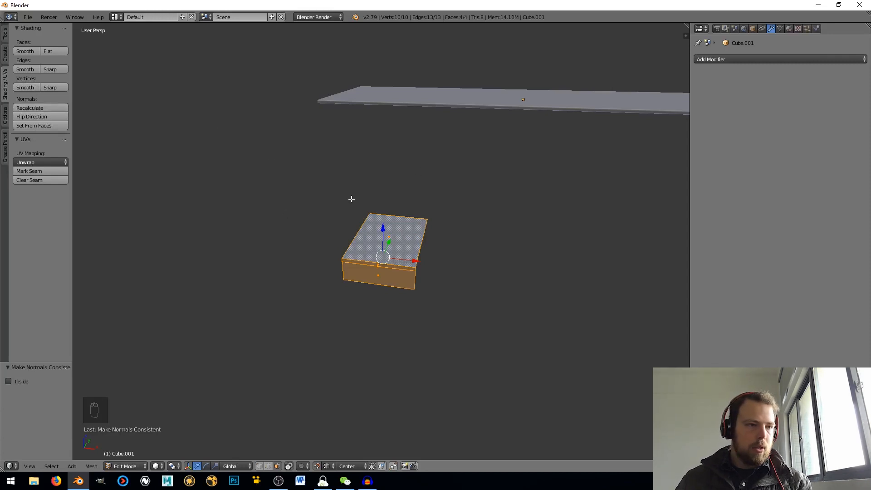
pyautogui.press('Tab')
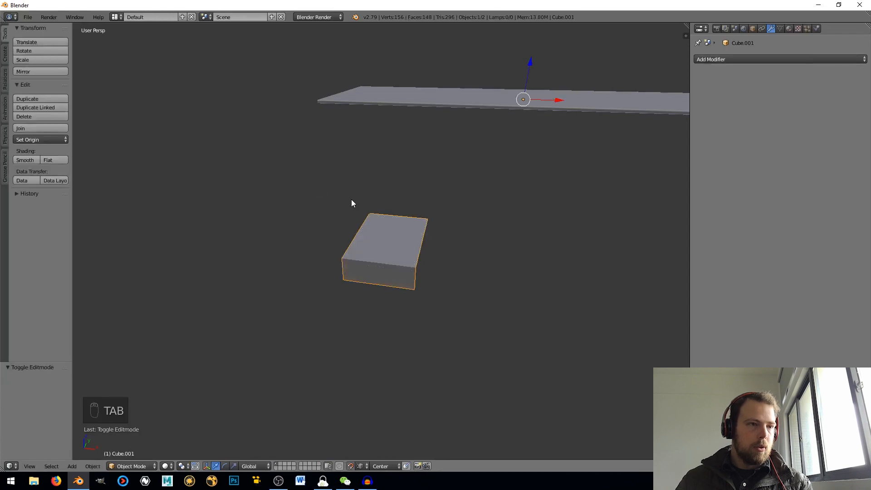
pyautogui.press('Tab')
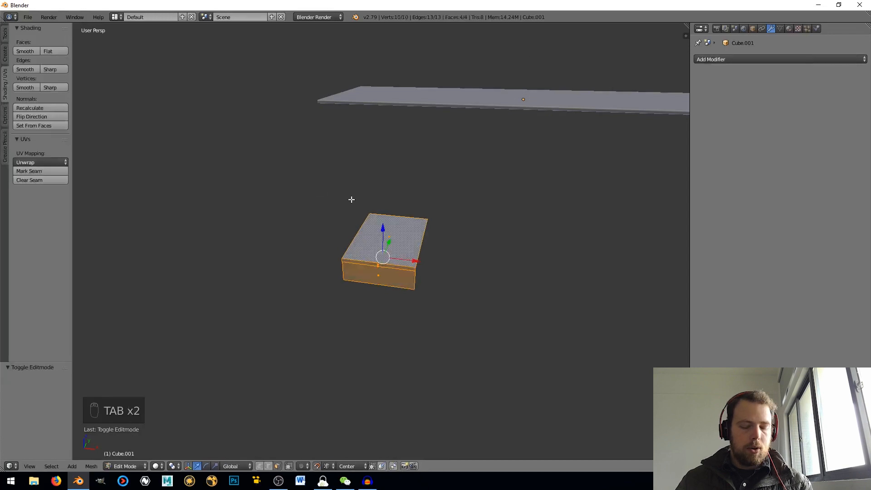
# Undo the shelf isolation edits and face deletions back to the complete left and right pedestals
pyautogui.hotkey('ctrl', 'z')
pyautogui.hotkey('ctrl', 'z')
pyautogui.hotkey('ctrl', 'z')
pyautogui.hotkey('ctrl', 'z')
pyautogui.hotkey('ctrl', 'z')
pyautogui.hotkey('ctrl', 'z')
pyautogui.hotkey('ctrl', 'z')
pyautogui.hotkey('ctrl', 'z')
pyautogui.hotkey('ctrl', 'z')
pyautogui.hotkey('ctrl', 'z')
pyautogui.hotkey('ctrl', 'z')
pyautogui.hotkey('ctrl', 'z')
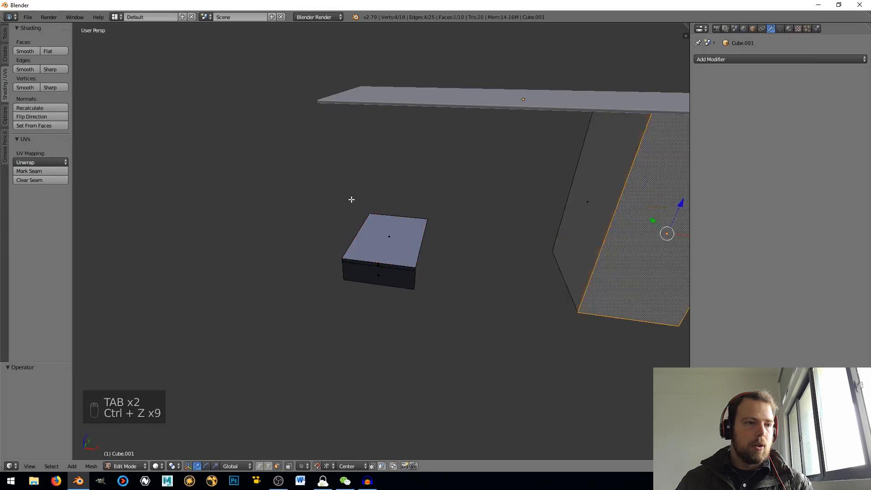
pyautogui.hotkey('ctrl', 'z')
pyautogui.hotkey('ctrl', 'z')
pyautogui.hotkey('ctrl', 'z')
pyautogui.hotkey('ctrl', 'z')
pyautogui.hotkey('ctrl', 'z')
pyautogui.hotkey('ctrl', 'z')
pyautogui.hotkey('ctrl', 'z')
pyautogui.hotkey('ctrl', 'z')
pyautogui.hotkey('ctrl', 'z')
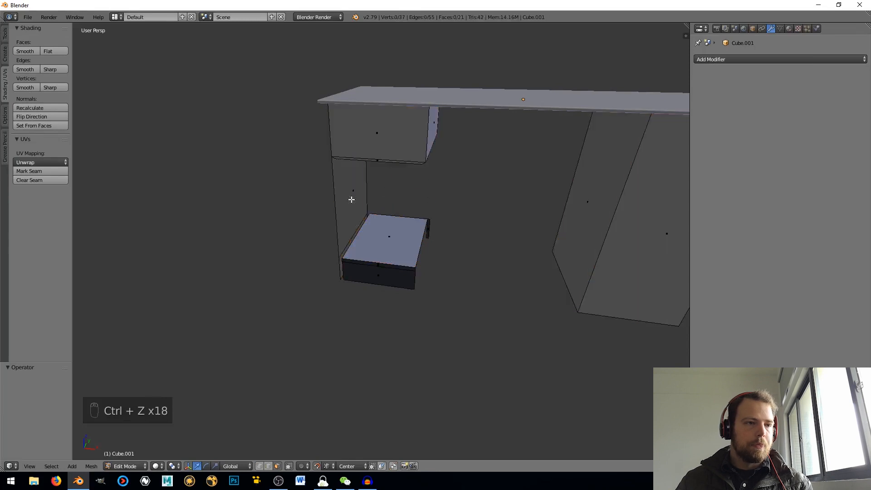
pyautogui.hotkey('ctrl', 'z')
pyautogui.hotkey('ctrl', 'z')
pyautogui.hotkey('ctrl', 'z')
pyautogui.hotkey('ctrl', 'z')
pyautogui.hotkey('ctrl', 'z')
pyautogui.hotkey('ctrl', 'z')
pyautogui.hotkey('ctrl', 'z')
pyautogui.hotkey('ctrl', 'z')
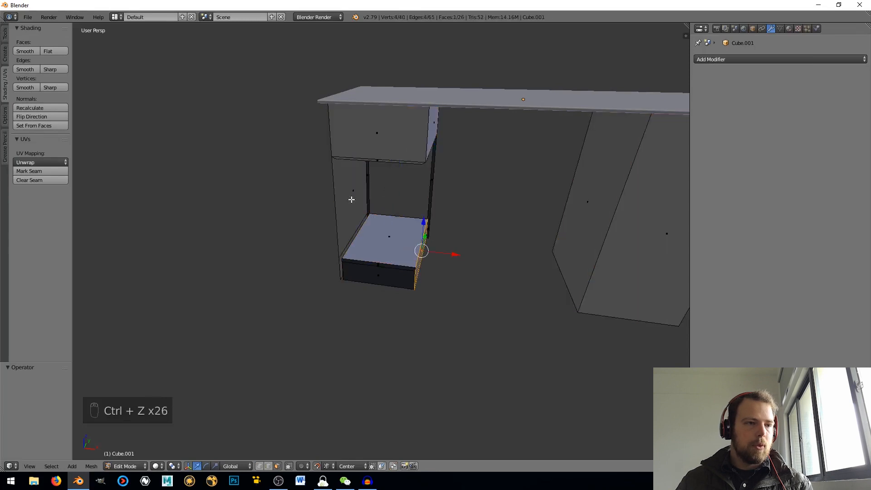
pyautogui.hotkey('ctrl', 'z')
pyautogui.hotkey('ctrl', 'z')
# Duplicate the pedestals object in place in Object Mode and move the duplicate to the second layer
pyautogui.moveTo(352, 200); pyautogui.dragTo(376, 257, button='middle')
pyautogui.press('Tab')
pyautogui.hotkey('shift', 'd')
pyautogui.rightClick(376, 256)
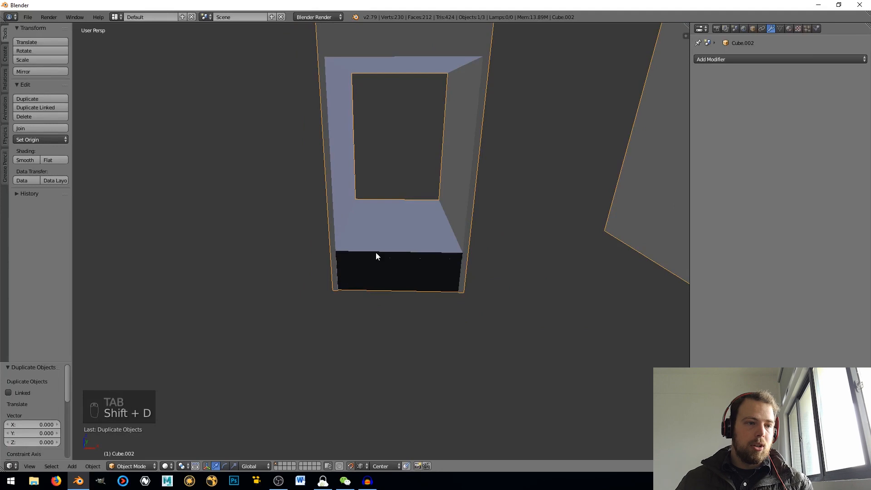
pyautogui.press('m')
pyautogui.click(455, 272)
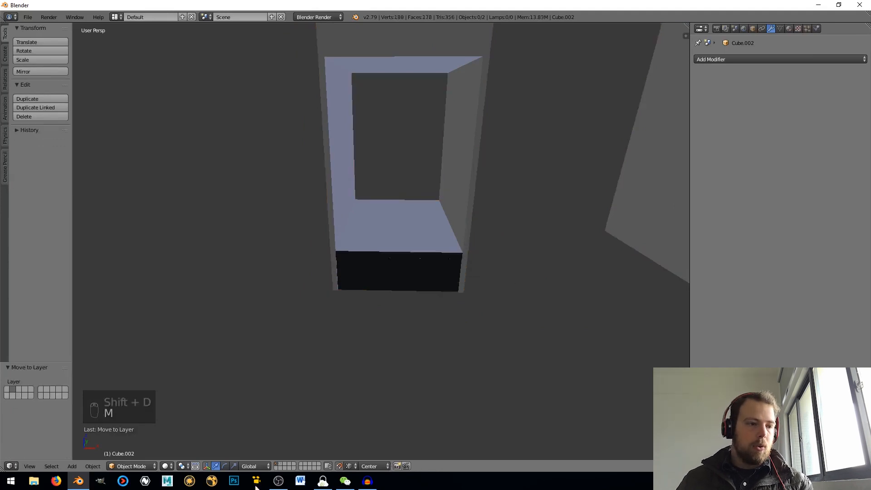
# Delete the shelf and recessed front panel faces from the original pedestals object in Edit Mode
pyautogui.rightClick(368, 230)
pyautogui.press('Tab')
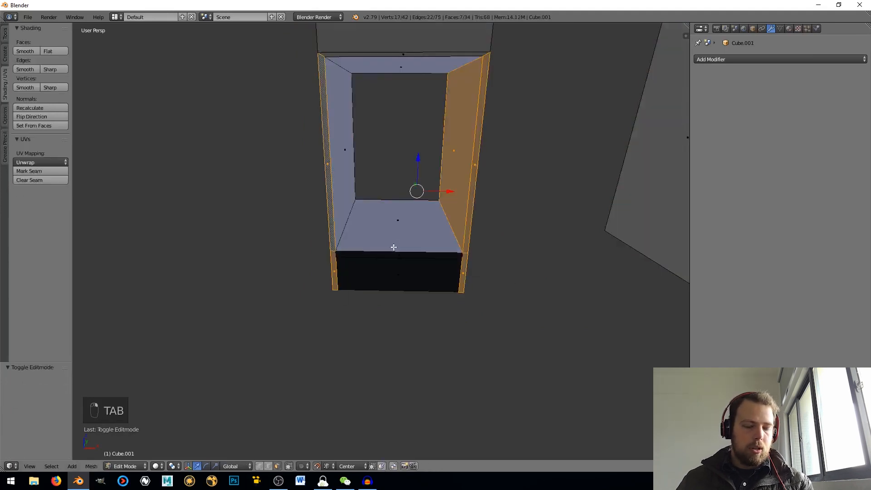
pyautogui.press('z')
pyautogui.press('a')
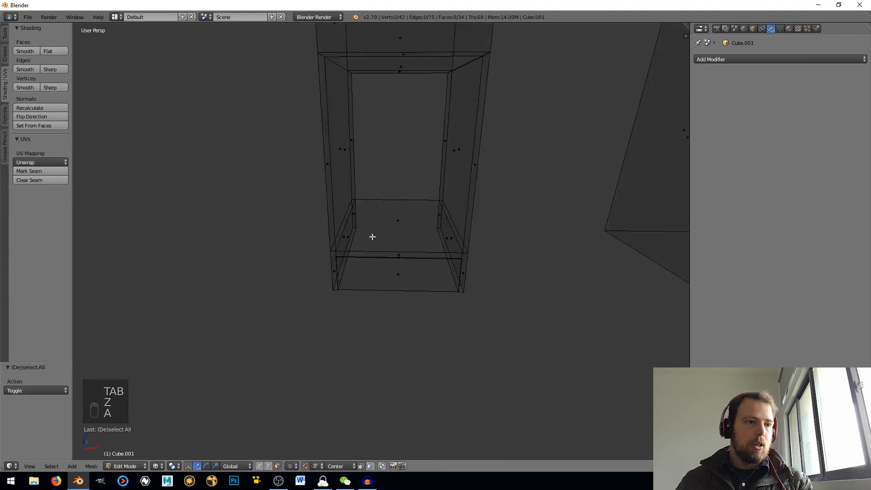
pyautogui.press('a')
pyautogui.press('a')
pyautogui.press('a')
pyautogui.press('b')
pyautogui.moveTo(386, 180); pyautogui.dragTo(420, 346)
pyautogui.press('x')
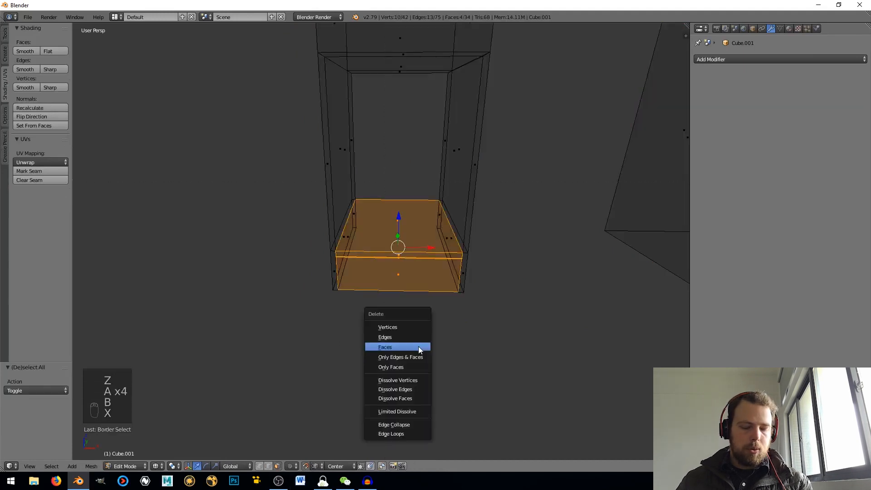
pyautogui.click(422, 347)
# Delete the short lower faces at the foot of both side panels of the left pedestal
pyautogui.moveTo(435, 348); pyautogui.dragTo(389, 243, button='middle')
pyautogui.rightClick(352, 175)
pyautogui.keyDown('shift'); pyautogui.rightClick(352, 233); pyautogui.keyUp('shift')
pyautogui.press('a')
pyautogui.press('a')
pyautogui.press('a')
pyautogui.press('a')
pyautogui.press('b')
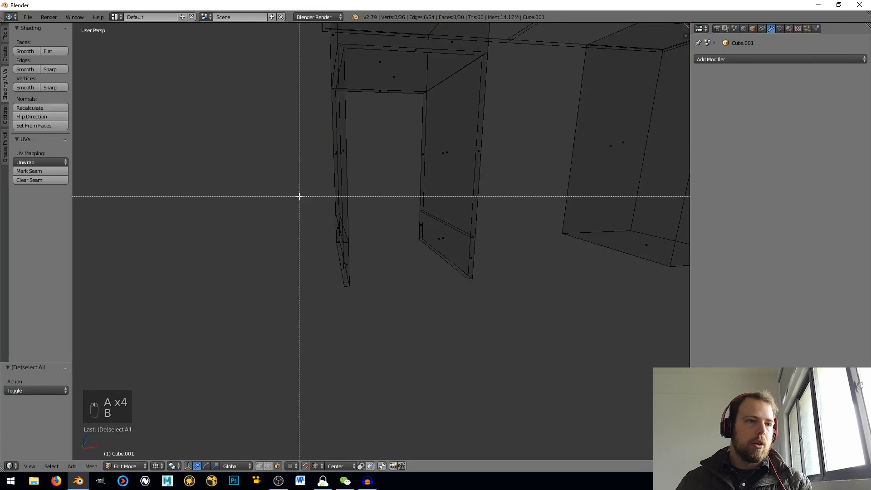
pyautogui.moveTo(300, 195); pyautogui.dragTo(504, 318)
pyautogui.press('x')
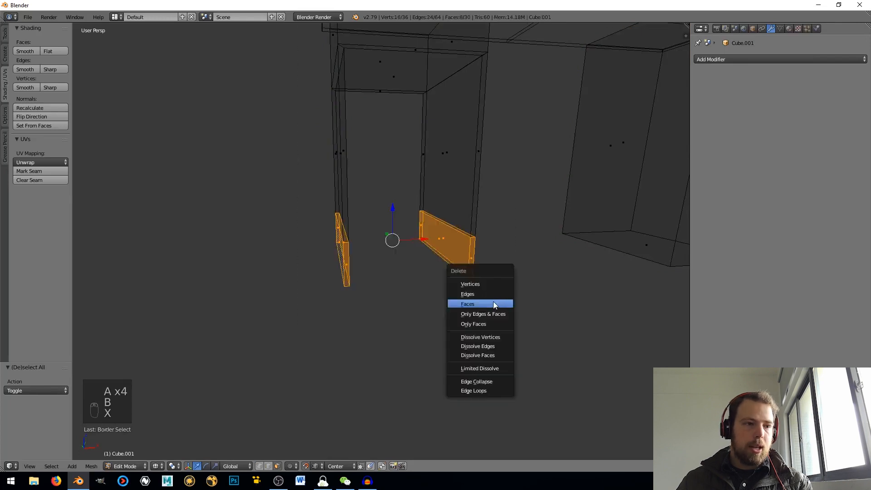
pyautogui.click(494, 301)
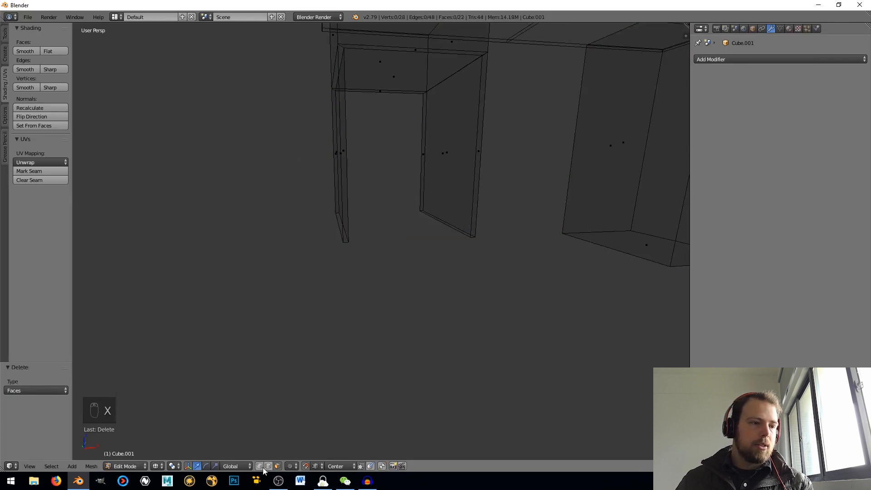
# Move the bottom vertices of the left pedestal's two side panels down about 21.8 units along Z
pyautogui.press('a')
pyautogui.press('a')
pyautogui.press('a')
pyautogui.press('b')
pyautogui.moveTo(267, 333); pyautogui.dragTo(491, 192)
pyautogui.press('g')
pyautogui.press('z')
pyautogui.click(512, 249)
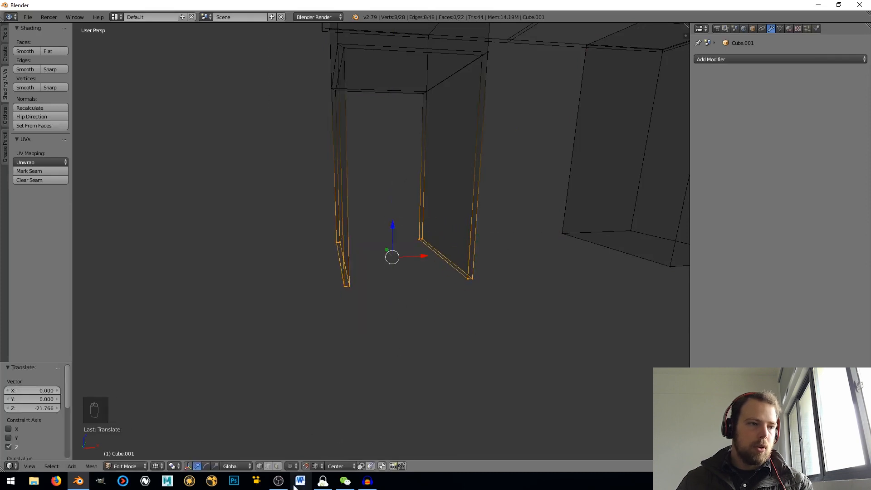
# Fill the open bottom of each of the left pedestal's side panels with a face between its lower edges
pyautogui.click(269, 466)
pyautogui.moveTo(272, 401); pyautogui.dragTo(318, 410, button='middle')
pyautogui.press('a')
pyautogui.press('b')
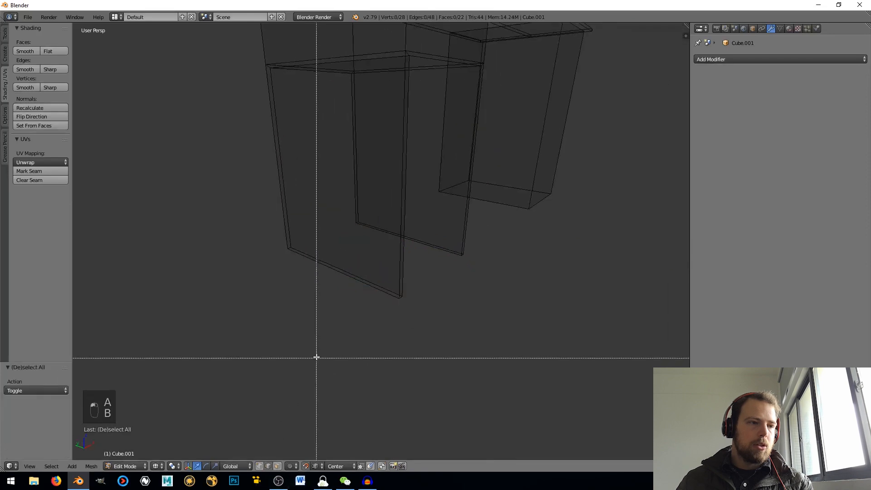
pyautogui.moveTo(312, 346); pyautogui.dragTo(354, 253)
pyautogui.press('f')
pyautogui.press('a')
pyautogui.press('b')
pyautogui.moveTo(428, 268); pyautogui.dragTo(440, 244)
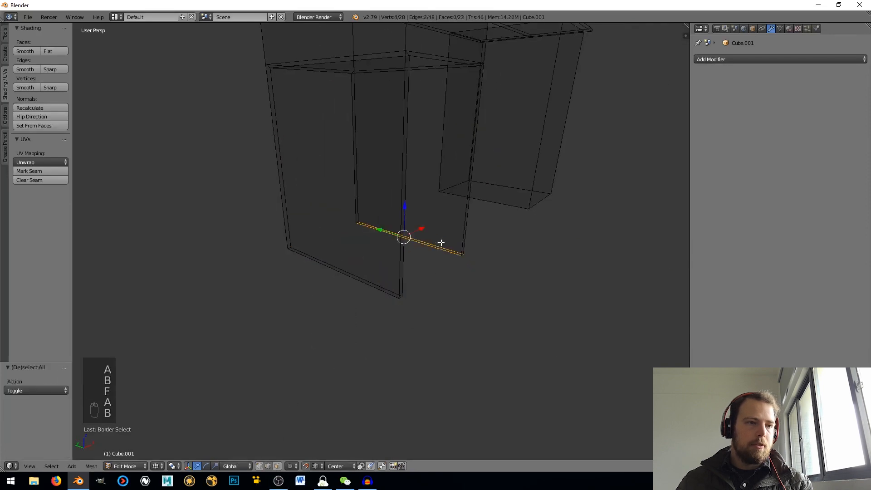
pyautogui.press('f')
pyautogui.press('a')
pyautogui.press('z')
pyautogui.moveTo(440, 243)
pyautogui.mouseDown(button='middle')
pyautogui.moveTo(431, 213)
pyautogui.moveTo(385, 189)
pyautogui.moveTo(426, 241)
pyautogui.moveTo(418, 228)
pyautogui.moveTo(392, 230)
pyautogui.moveTo(390, 261)
pyautogui.mouseUp(button='middle')
# Switch to the second layer and open the duplicated pedestals object in Edit Mode with nothing selected
pyautogui.press('Tab')
pyautogui.click(281, 464)
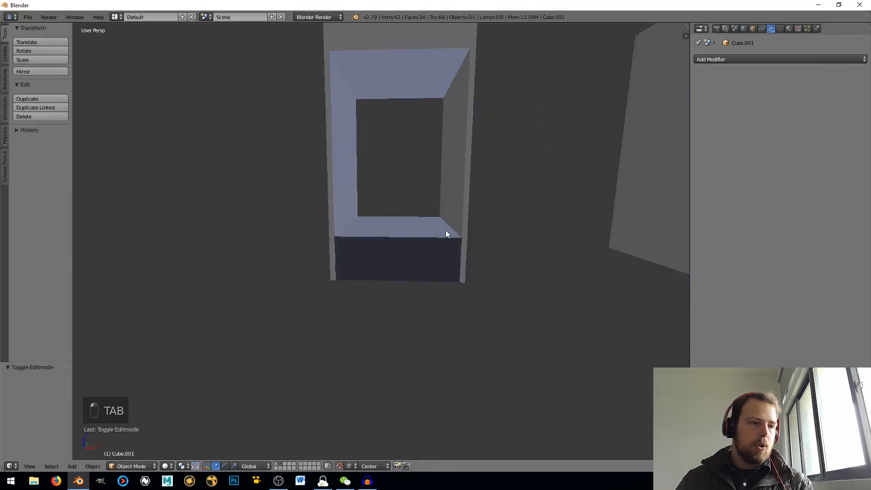
pyautogui.press('Tab')
pyautogui.rightClick(408, 239)
pyautogui.press('Tab')
pyautogui.press('a')
pyautogui.press('a')
pyautogui.press('a')
pyautogui.press('a')
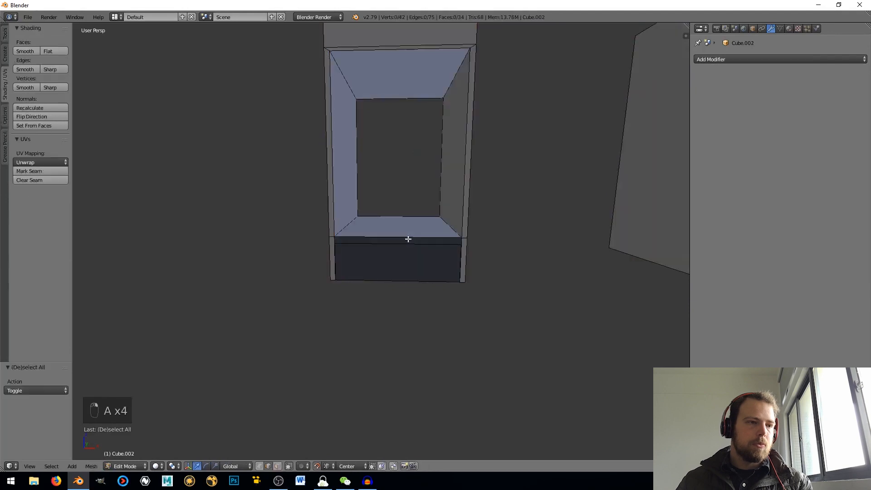
# Select the duplicate's shelf and front panel faces, then invert the selection and delete all the other faces
pyautogui.press('z')
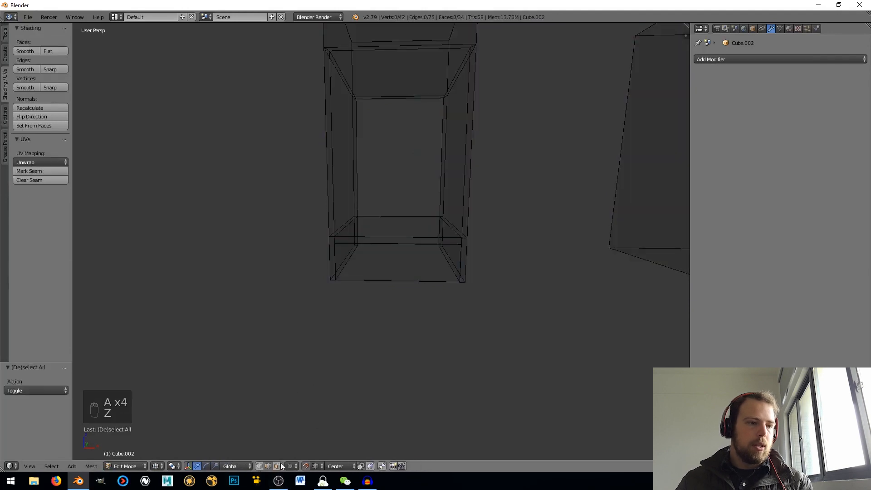
pyautogui.press('a')
pyautogui.press('a')
pyautogui.press('b')
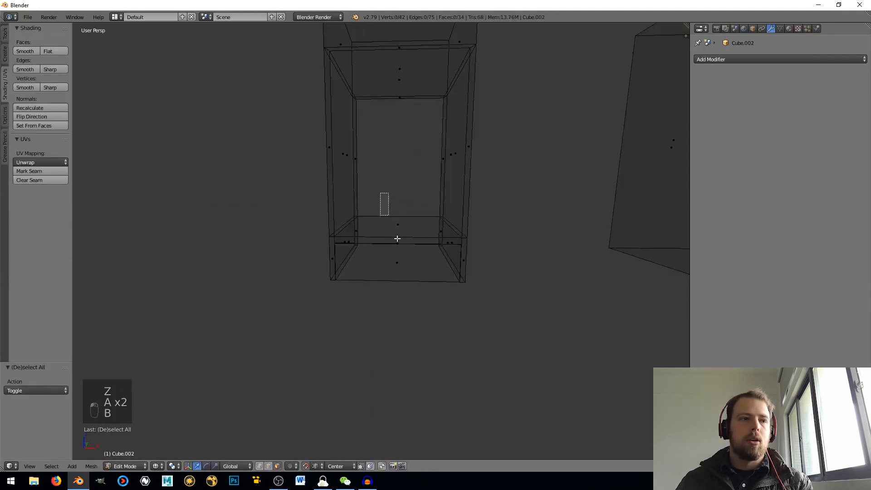
pyautogui.moveTo(381, 193); pyautogui.dragTo(426, 328)
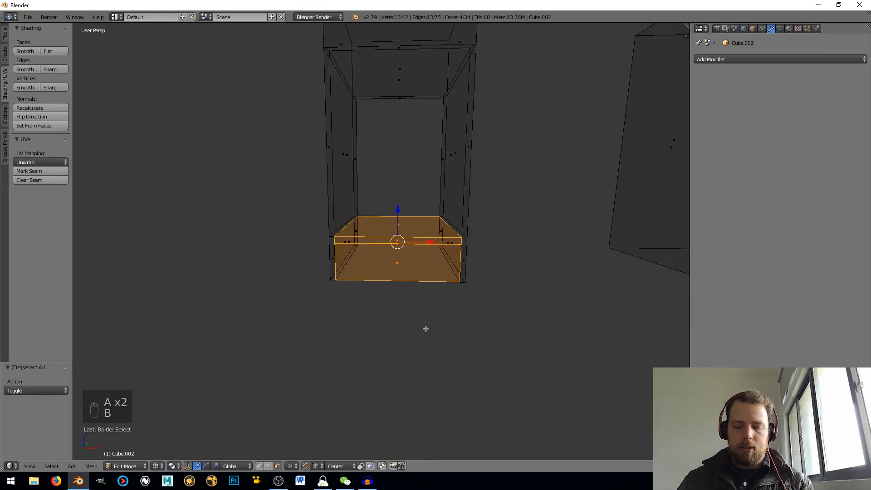
pyautogui.hotkey('ctrl', 'i')
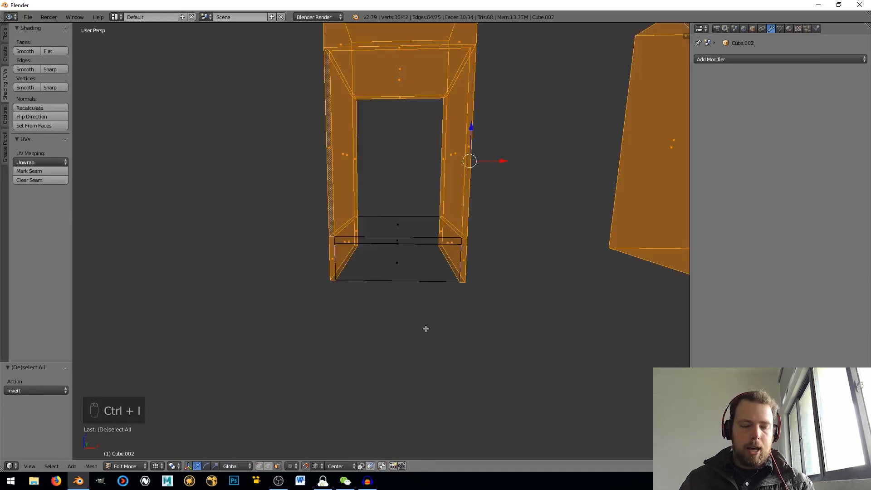
pyautogui.press('x')
pyautogui.click(427, 330)
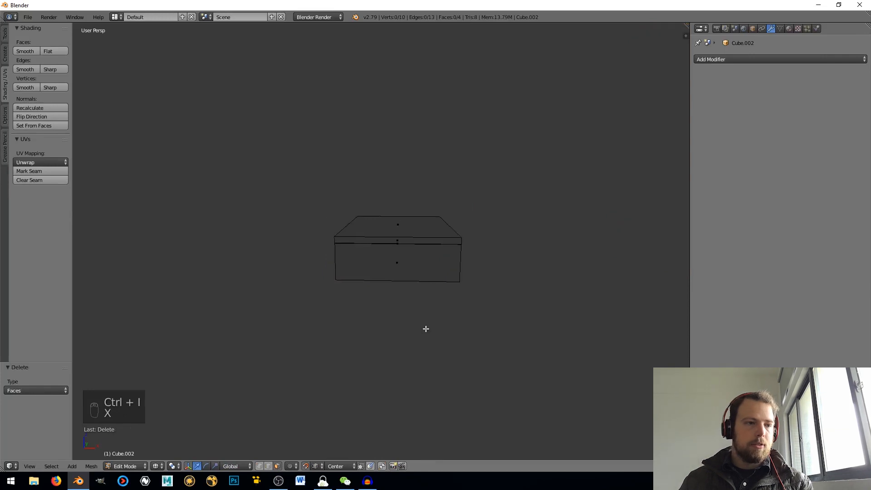
# Recalculate the normals of the whole shelf piece and return to Object Mode in solid shading
pyautogui.press('a')
pyautogui.click(34, 108)
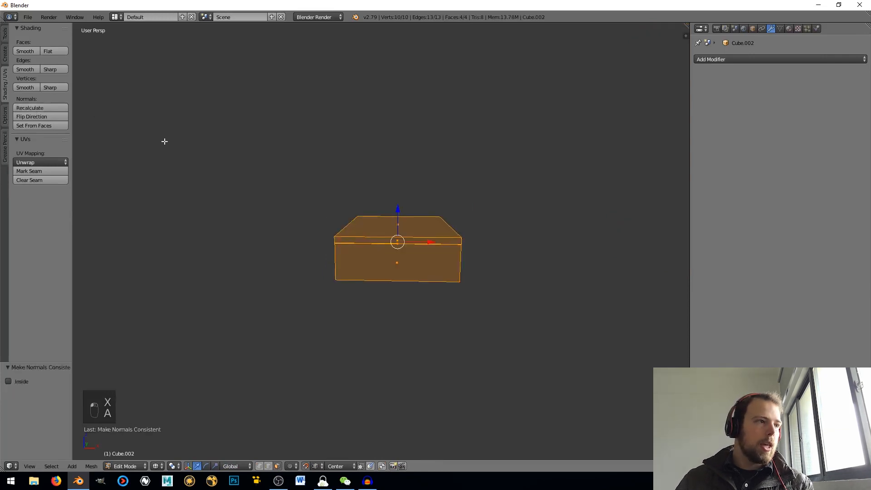
pyautogui.press('z')
pyautogui.press('Tab')
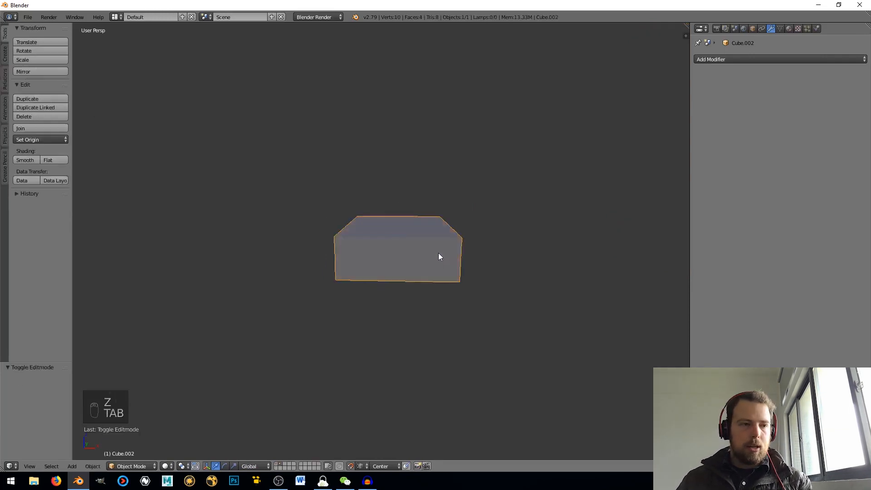
# Move the shelf piece to the first layer and display that layer
pyautogui.press('m')
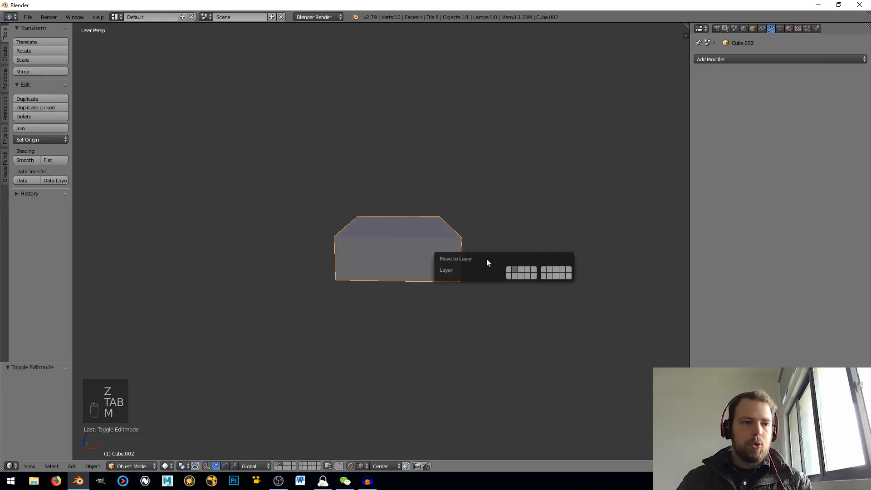
pyautogui.click(514, 268)
pyautogui.click(276, 464)
pyautogui.moveTo(403, 287); pyautogui.dragTo(447, 342, button='middle')
pyautogui.scroll(2, 403, 336)
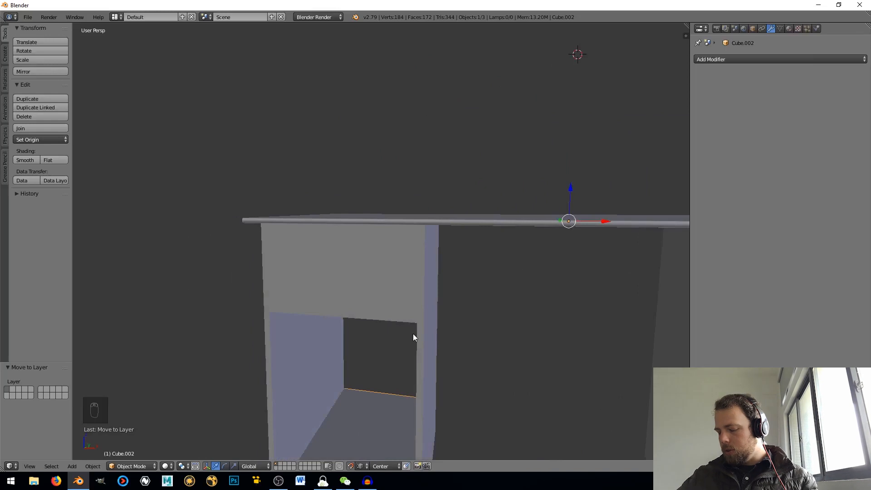
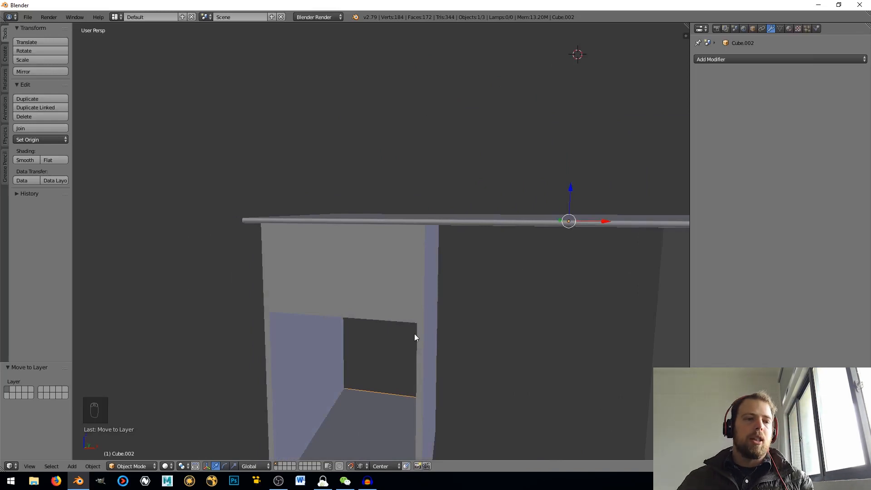
# Join the shelf piece into the pedestals object and deselect all of its geometry in Edit Mode
pyautogui.scroll(-4, 415, 336)
pyautogui.moveTo(541, 324); pyautogui.dragTo(445, 242, button='middle')
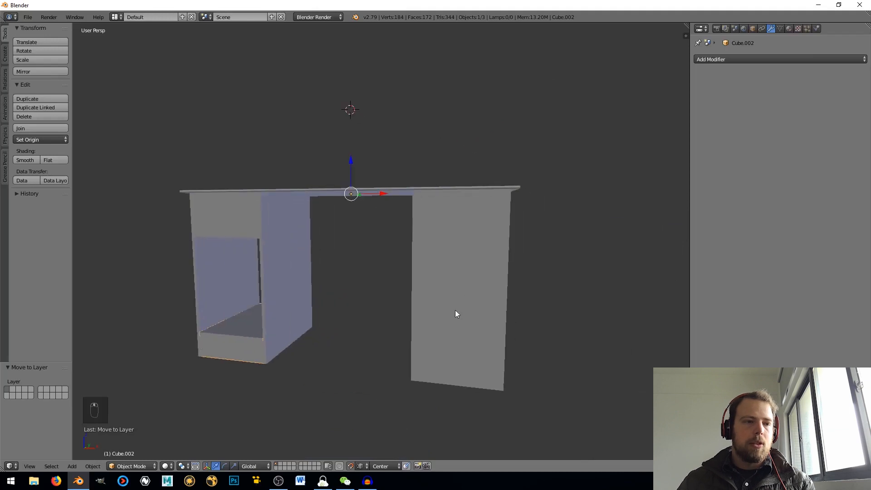
pyautogui.keyDown('shift'); pyautogui.moveTo(322, 266); pyautogui.dragTo(389, 290, button='middle'); pyautogui.keyUp('shift')
pyautogui.keyDown('shift'); pyautogui.moveTo(511, 299); pyautogui.dragTo(497, 293, button='middle'); pyautogui.keyUp('shift')
pyautogui.press('Tab')
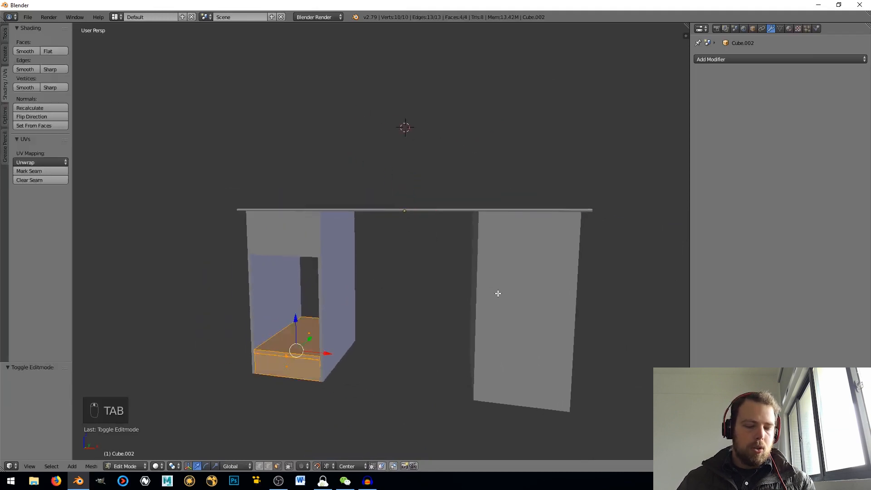
pyautogui.press('Tab')
pyautogui.keyDown('shift'); pyautogui.rightClick(337, 280); pyautogui.keyUp('shift')
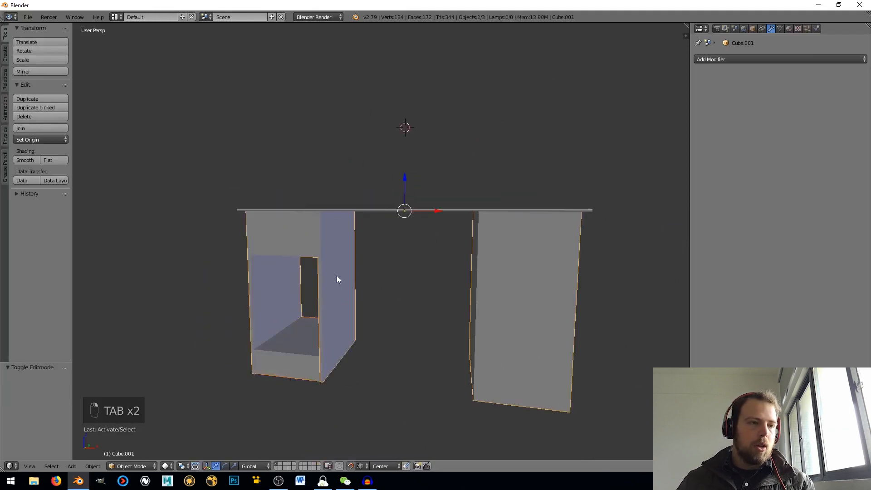
pyautogui.hotkey('ctrl', 'j')
pyautogui.press('Tab')
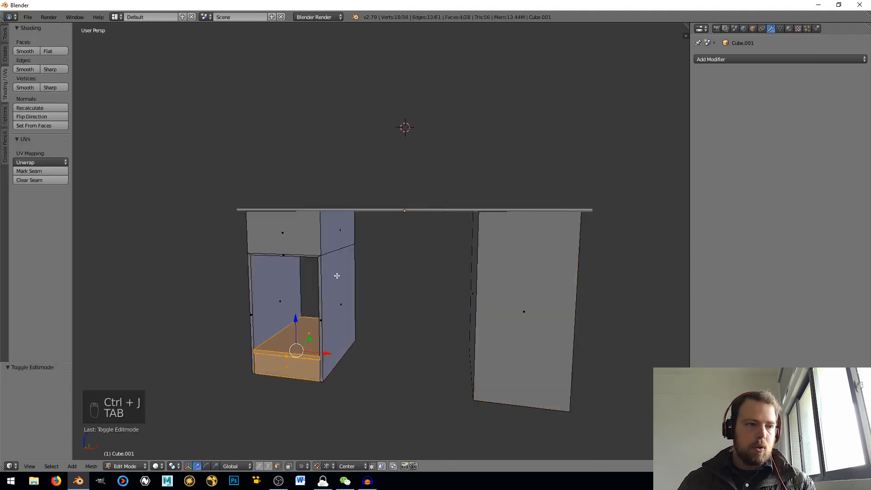
pyautogui.press('a')
pyautogui.press('a')
pyautogui.press('a')
pyautogui.press('a')
pyautogui.press('a')
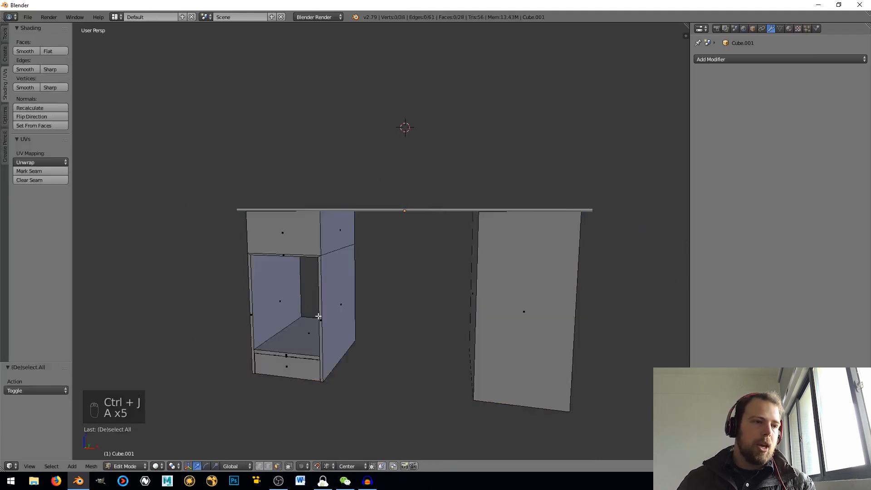
# Add a horizontal loop cut around the right pedestal and raise it 35 units along Z
pyautogui.moveTo(405, 305); pyautogui.dragTo(398, 262, button='middle')
pyautogui.hotkey('ctrl', 'r')
pyautogui.click(451, 259)
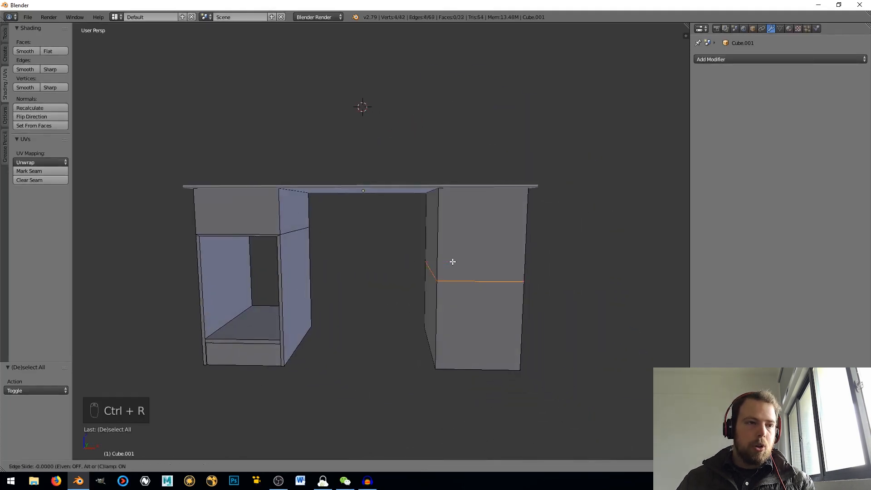
pyautogui.rightClick(453, 262)
pyautogui.moveTo(471, 233); pyautogui.dragTo(308, 225)
pyautogui.moveTo(412, 230); pyautogui.dragTo(448, 220, button='middle')
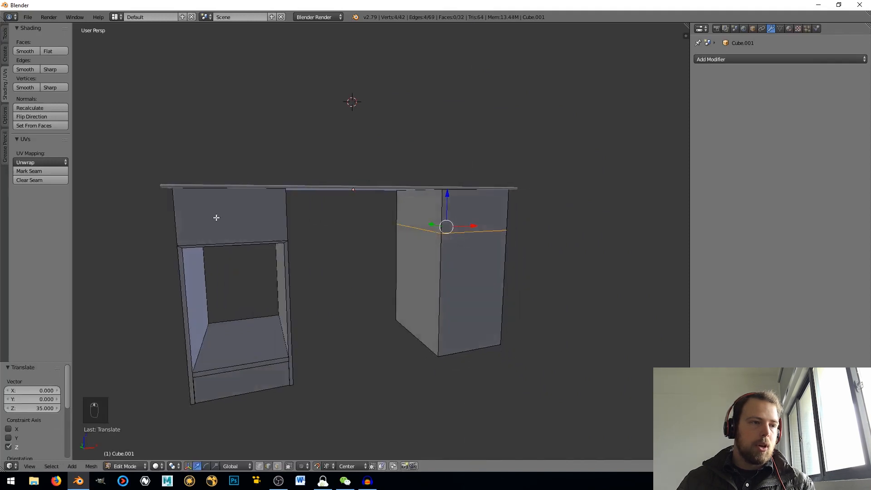
# Add a centred horizontal loop cut around the lower section of the right pedestal
pyautogui.moveTo(455, 294); pyautogui.dragTo(455, 263, button='middle')
pyautogui.hotkey('ctrl', 'r')
pyautogui.click(462, 272)
pyautogui.rightClick(462, 272)
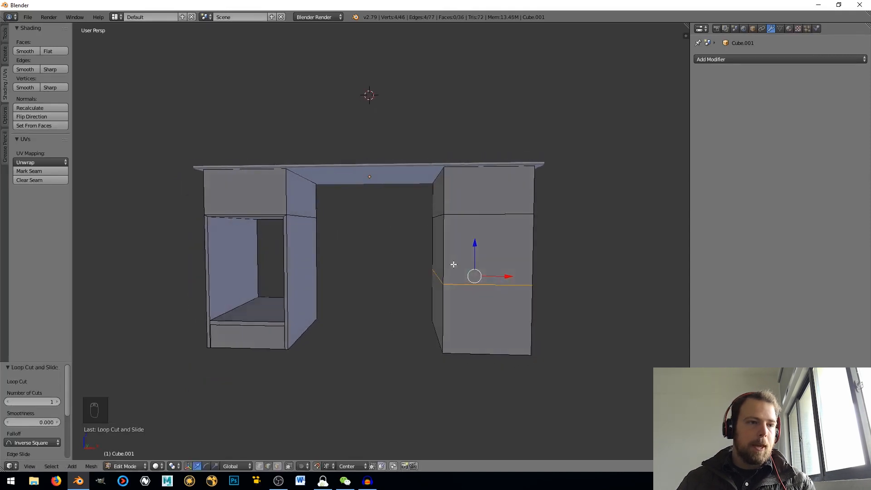
# Bevel the horizontal dividing edge loops around both pedestals by about 1.4 percent
pyautogui.keyDown('alt'); pyautogui.rightClick(300, 218); pyautogui.keyUp('alt')
pyautogui.keyDown('alt'); pyautogui.keyDown('shift'); pyautogui.rightClick(256, 212); pyautogui.keyUp('shift'); pyautogui.keyUp('alt')
pyautogui.moveTo(255, 213); pyautogui.dragTo(340, 220, button='middle')
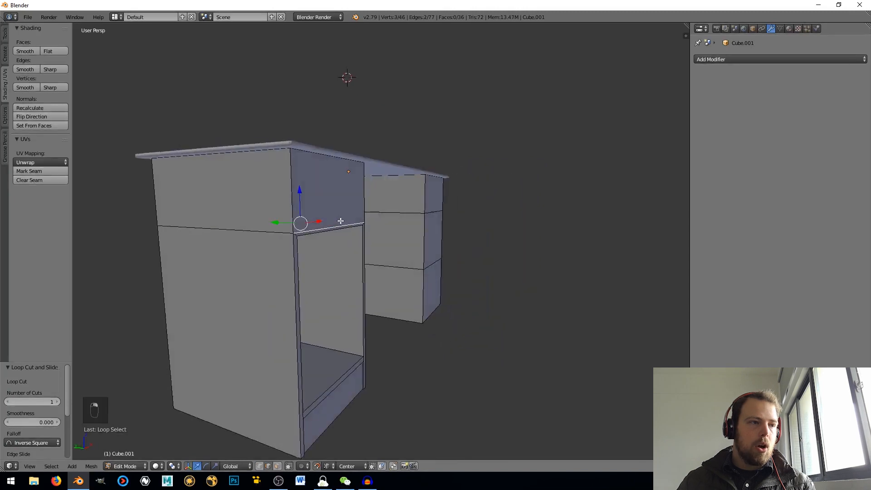
pyautogui.keyDown('alt'); pyautogui.keyDown('shift'); pyautogui.rightClick(247, 222); pyautogui.keyUp('shift'); pyautogui.keyUp('alt')
pyautogui.moveTo(246, 222); pyautogui.dragTo(454, 225, button='middle')
pyautogui.keyDown('alt'); pyautogui.keyDown('shift'); pyautogui.rightClick(367, 224); pyautogui.keyUp('shift'); pyautogui.keyUp('alt')
pyautogui.keyDown('alt'); pyautogui.keyDown('shift'); pyautogui.rightClick(251, 227); pyautogui.keyUp('shift'); pyautogui.keyUp('alt')
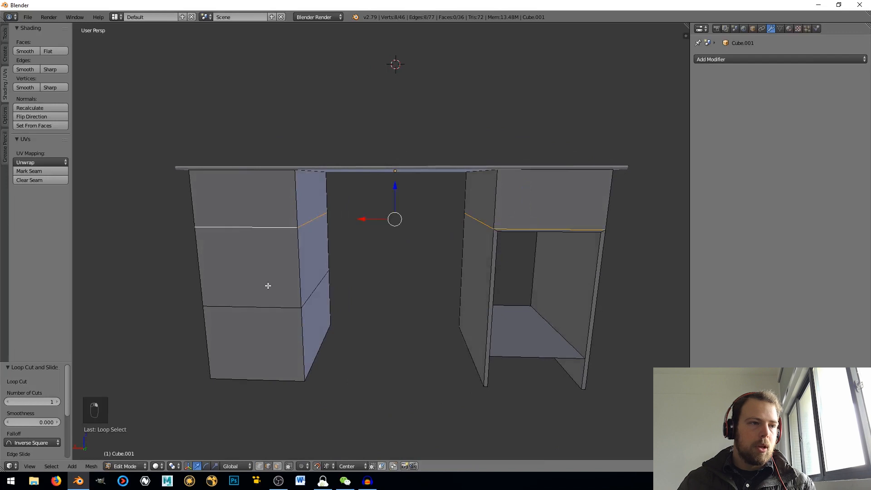
pyautogui.keyDown('alt'); pyautogui.keyDown('shift'); pyautogui.rightClick(263, 307); pyautogui.keyUp('shift'); pyautogui.keyUp('alt')
pyautogui.moveTo(263, 306); pyautogui.dragTo(387, 287, button='middle')
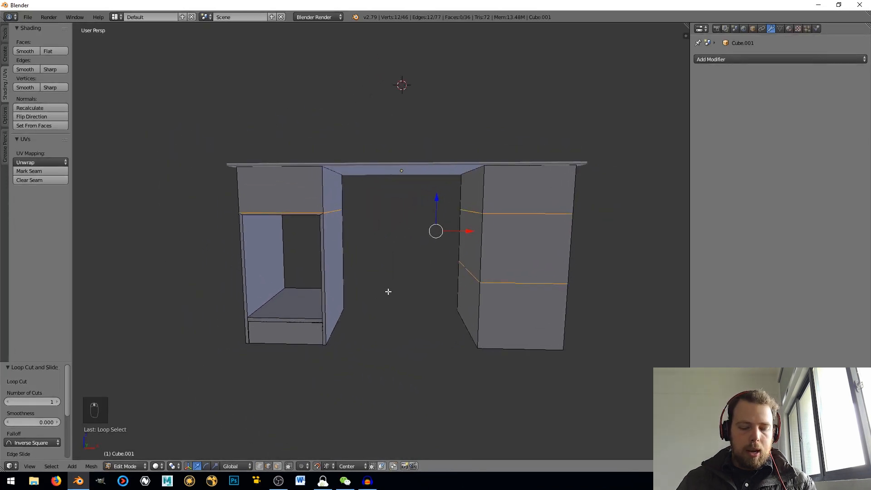
pyautogui.hotkey('ctrl', 'b')
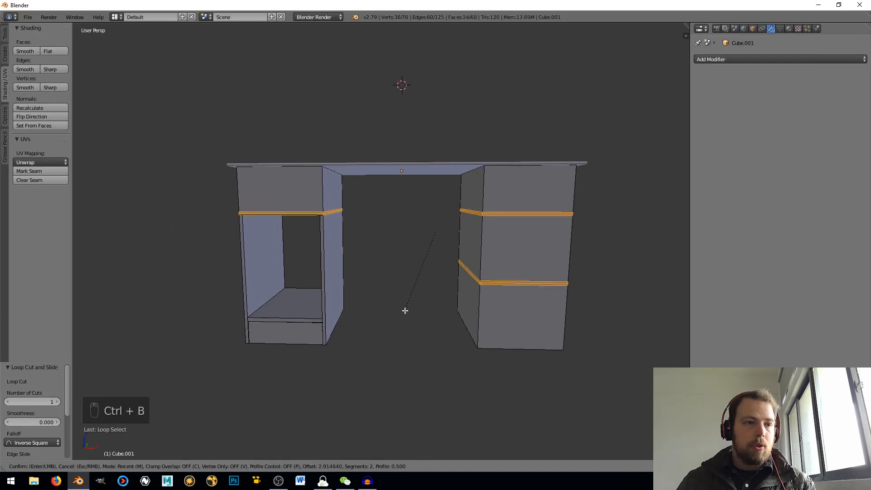
pyautogui.click(406, 309)
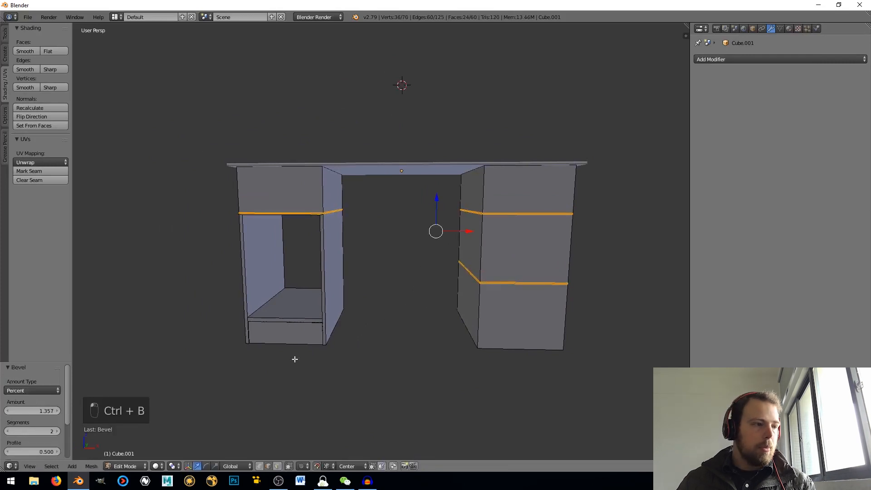
# Set the bevel amount to 1 percent and reduce it to 1 segment
pyautogui.click(42, 411)
pyautogui.write('1')
pyautogui.press('Return')
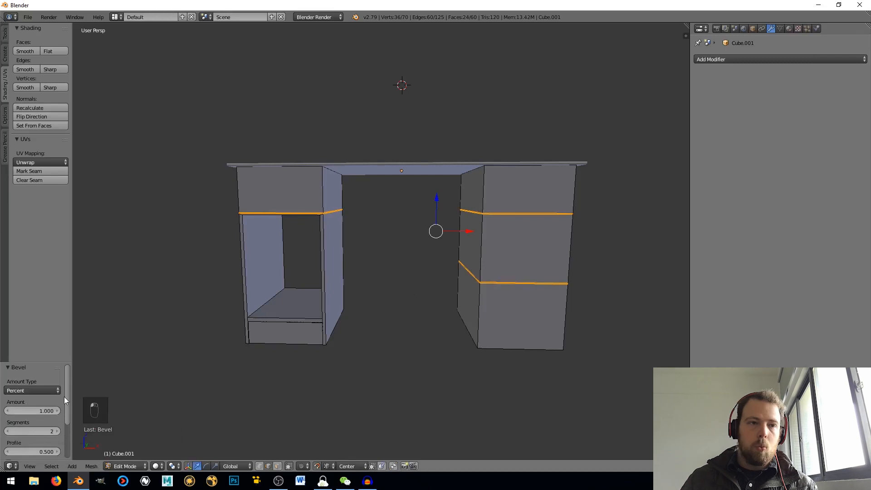
pyautogui.click(7, 431)
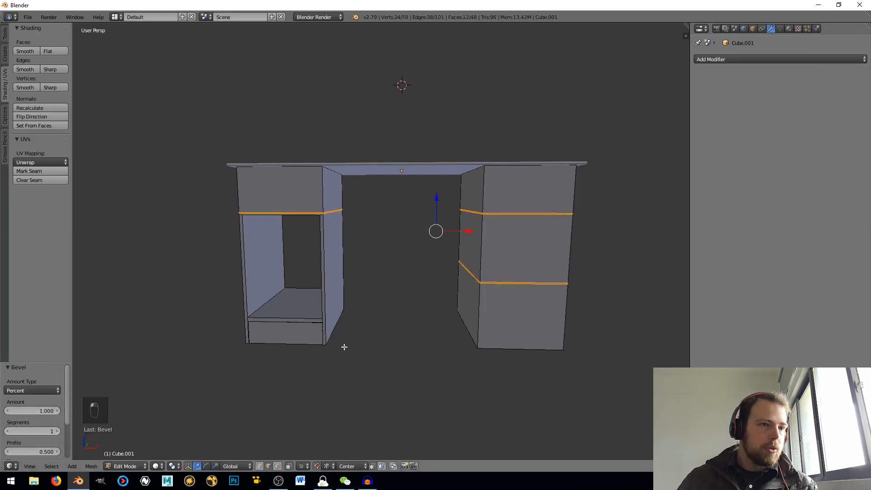
pyautogui.scroll(5, 506, 297)
pyautogui.scroll(-5, 482, 314)
pyautogui.moveTo(494, 299); pyautogui.dragTo(455, 330, button='middle')
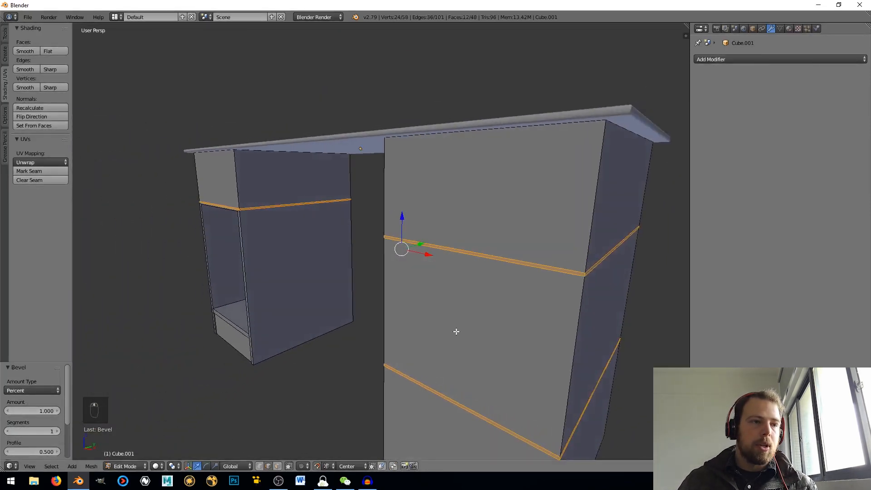
# Extrude the right pedestal's three front faces and the left pedestal's upper front face outward by 2 units
pyautogui.moveTo(464, 299); pyautogui.dragTo(475, 386, button='middle')
pyautogui.scroll(-3, 458, 361)
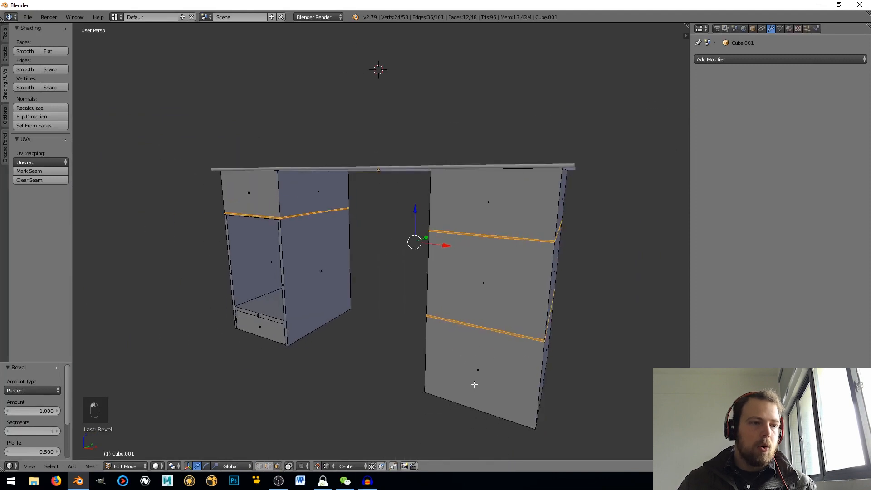
pyautogui.rightClick(475, 383)
pyautogui.keyDown('shift'); pyautogui.rightClick(485, 288); pyautogui.keyUp('shift')
pyautogui.keyDown('shift'); pyautogui.rightClick(490, 202); pyautogui.keyUp('shift')
pyautogui.keyDown('shift'); pyautogui.rightClick(250, 193); pyautogui.keyUp('shift')
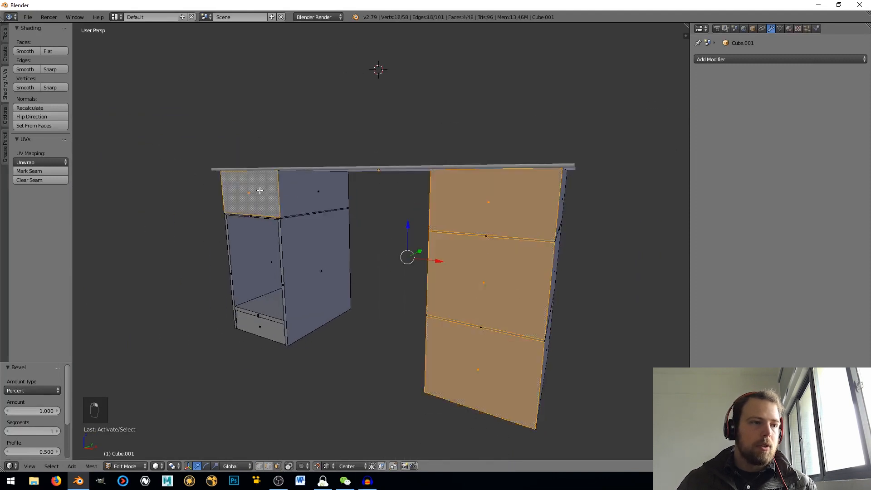
pyautogui.moveTo(251, 193); pyautogui.dragTo(222, 204, button='middle')
pyautogui.press('e')
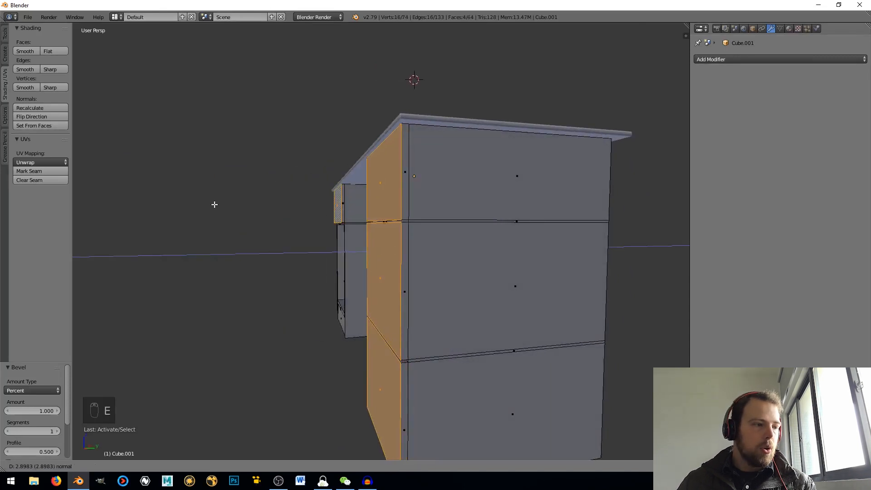
pyautogui.write('1')
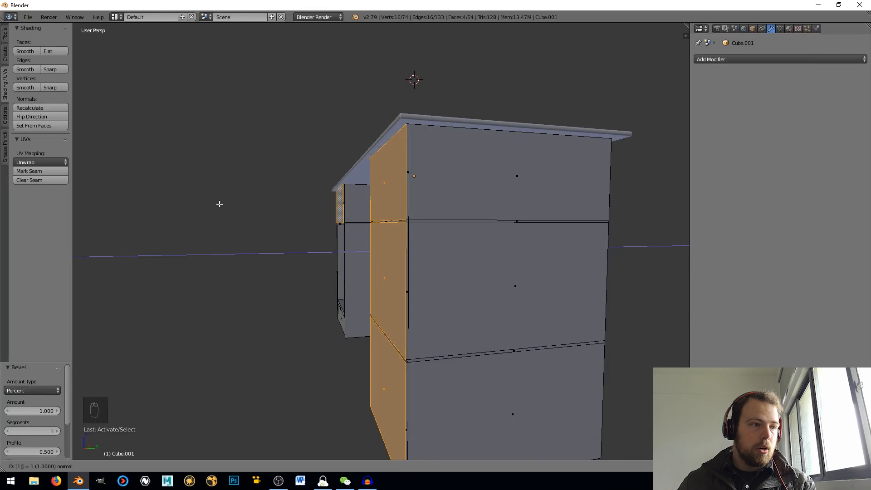
pyautogui.press('BackSpace')
pyautogui.write('2')
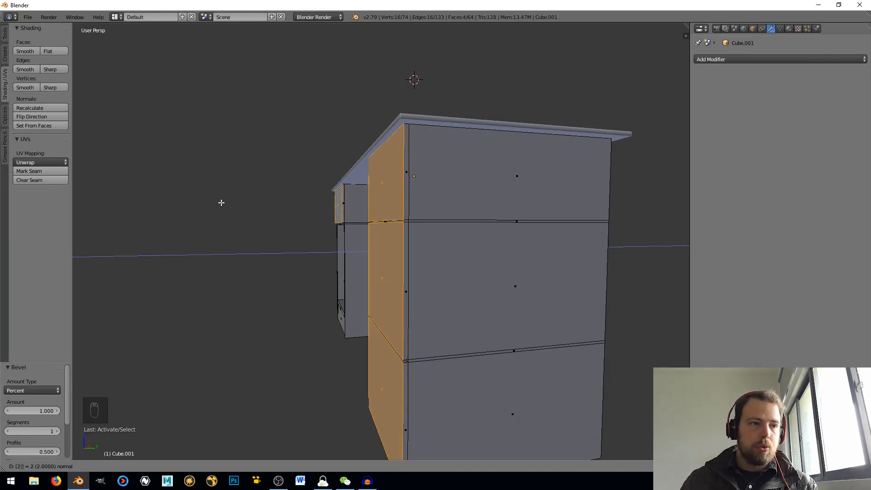
pyautogui.press('Return')
# Grow the selection to include the extruded sides of the drawer fronts and separate it into its own object
pyautogui.scroll(2, 383, 291)
pyautogui.moveTo(382, 291)
pyautogui.mouseDown(button='middle')
pyautogui.moveTo(401, 295)
pyautogui.moveTo(385, 281)
pyautogui.moveTo(395, 288)
pyautogui.mouseUp(button='middle')
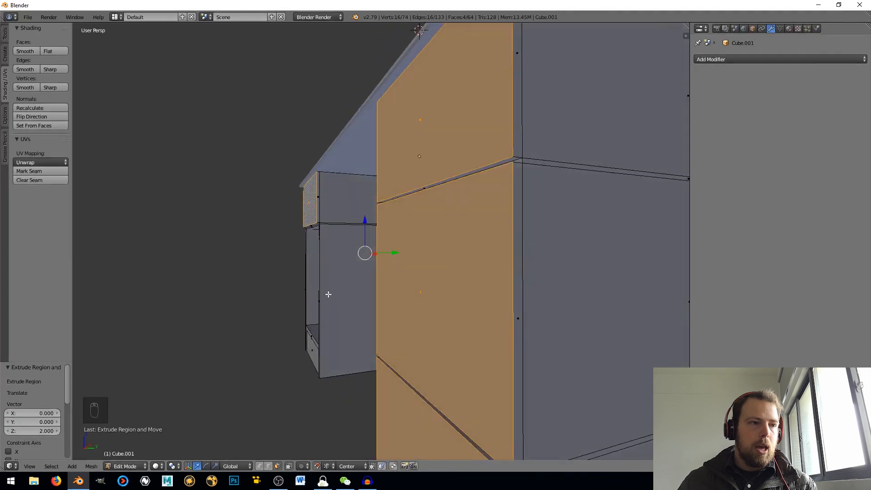
pyautogui.press('ctrl+KP_Add')
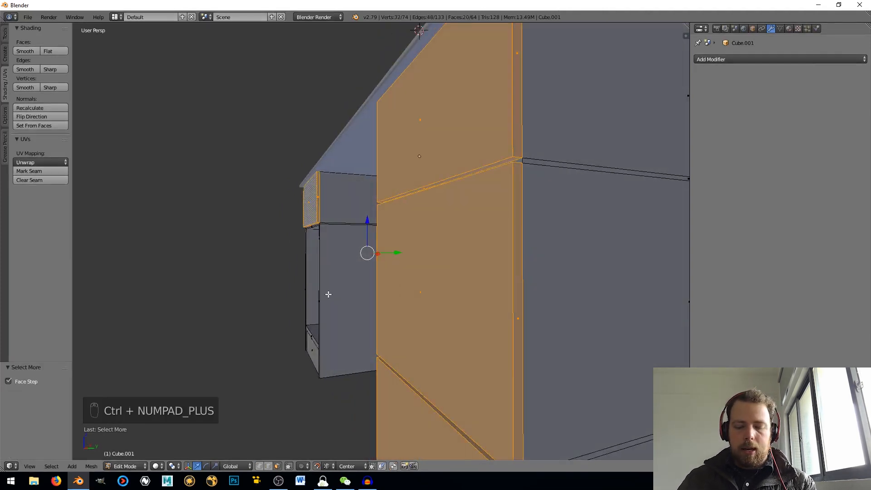
pyautogui.press('p')
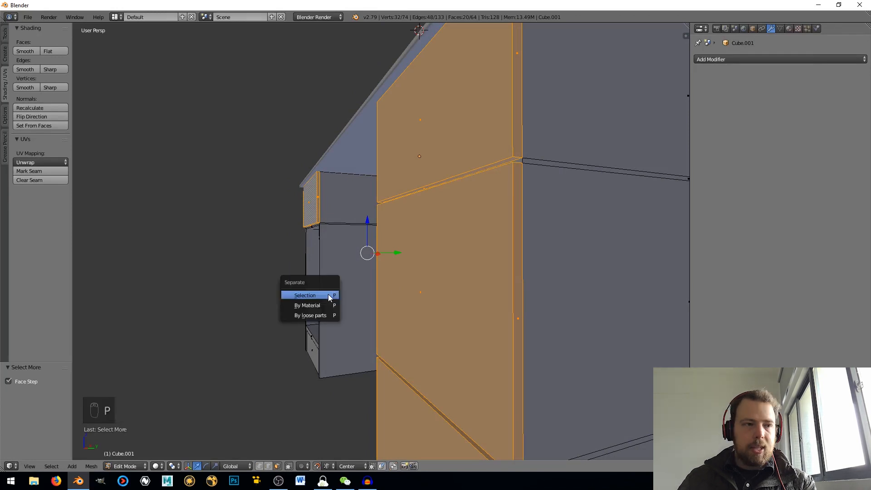
pyautogui.click(305, 295)
pyautogui.moveTo(301, 291)
pyautogui.mouseDown(button='middle')
pyautogui.moveTo(336, 305)
pyautogui.moveTo(455, 305)
pyautogui.moveTo(396, 312)
pyautogui.moveTo(288, 296)
pyautogui.moveTo(304, 289)
pyautogui.mouseUp(button='middle')
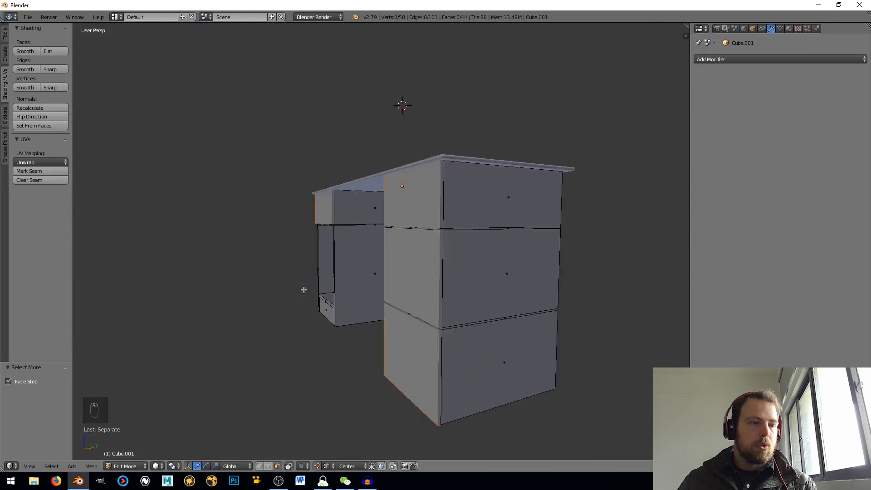
# Leave Edit Mode and move only the pedestals object to the second layer
pyautogui.rightClick(480, 284)
pyautogui.press('Tab')
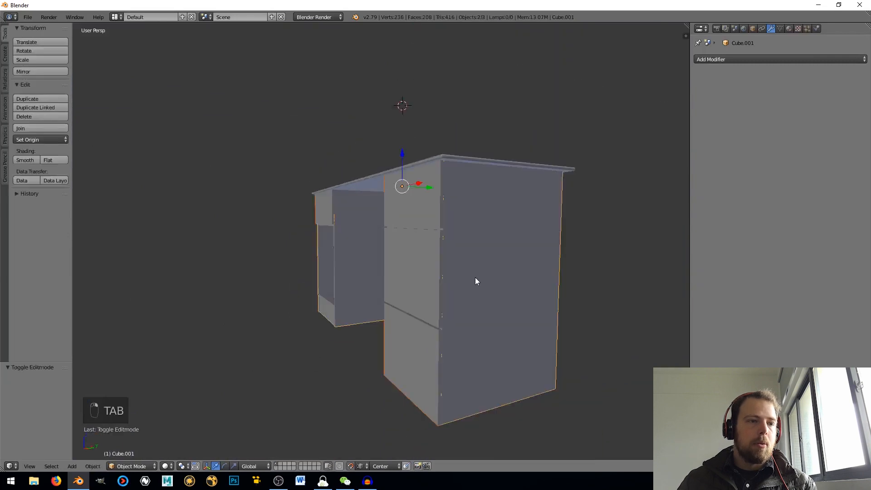
pyautogui.rightClick(474, 278)
pyautogui.press('m')
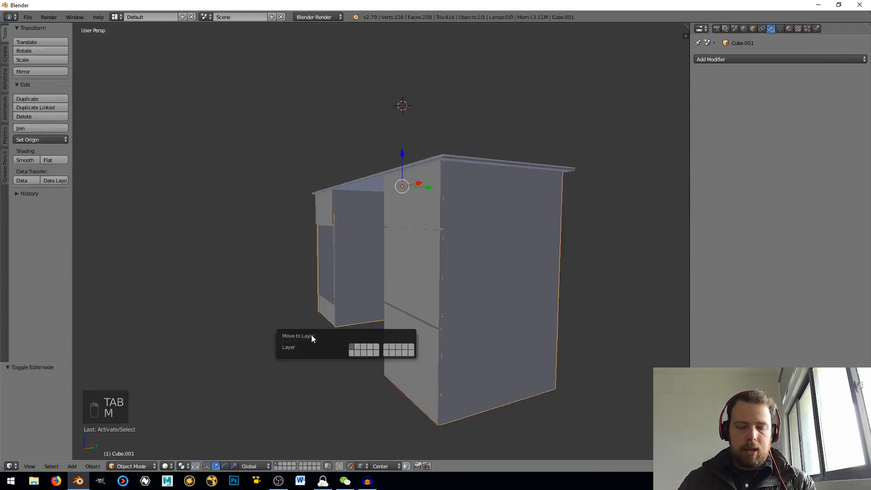
pyautogui.click(356, 347)
pyautogui.moveTo(422, 233)
pyautogui.mouseDown(button='middle')
pyautogui.moveTo(397, 247)
pyautogui.moveTo(356, 240)
pyautogui.mouseUp(button='middle')
pyautogui.moveTo(302, 247)
pyautogui.mouseDown(button='middle')
pyautogui.moveTo(343, 250)
pyautogui.moveTo(313, 234)
pyautogui.mouseUp(button='middle')
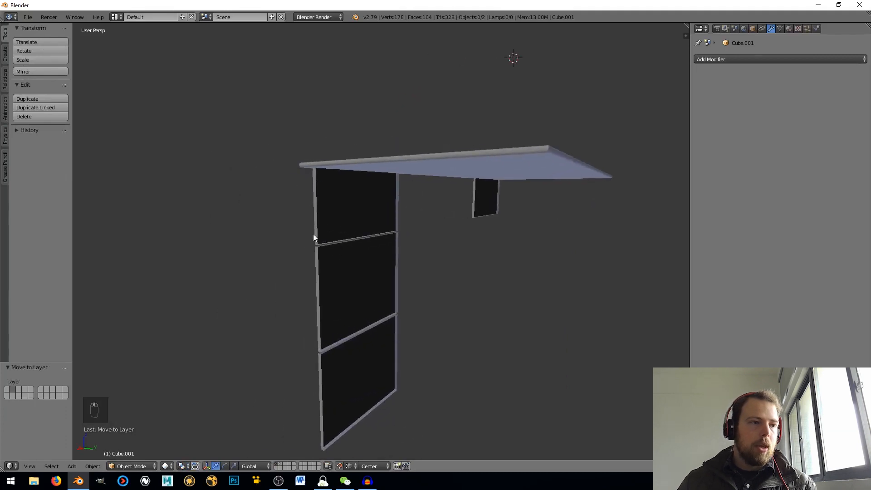
# Display the second layer and enter Edit Mode on the pedestals with edge selection
pyautogui.click(281, 464)
pyautogui.scroll(-5, 366, 353)
pyautogui.moveTo(456, 345); pyautogui.dragTo(251, 308, button='middle')
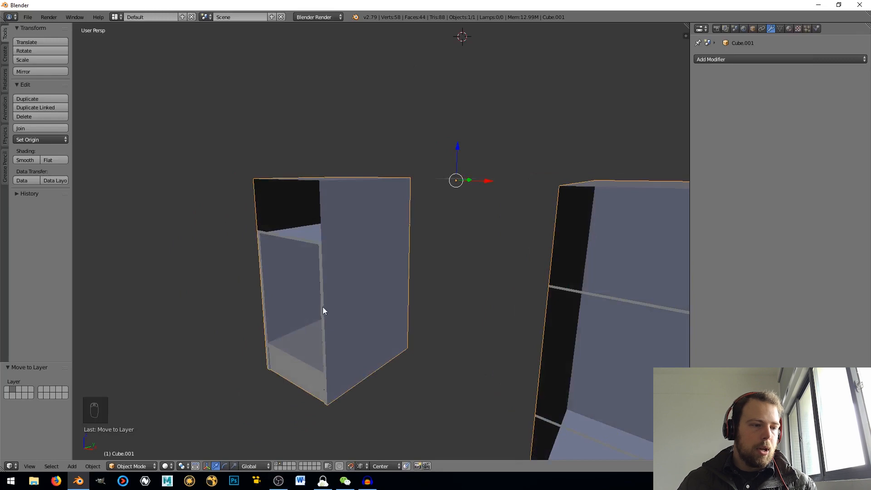
pyautogui.press('Tab')
pyautogui.moveTo(307, 283); pyautogui.dragTo(292, 329, button='middle')
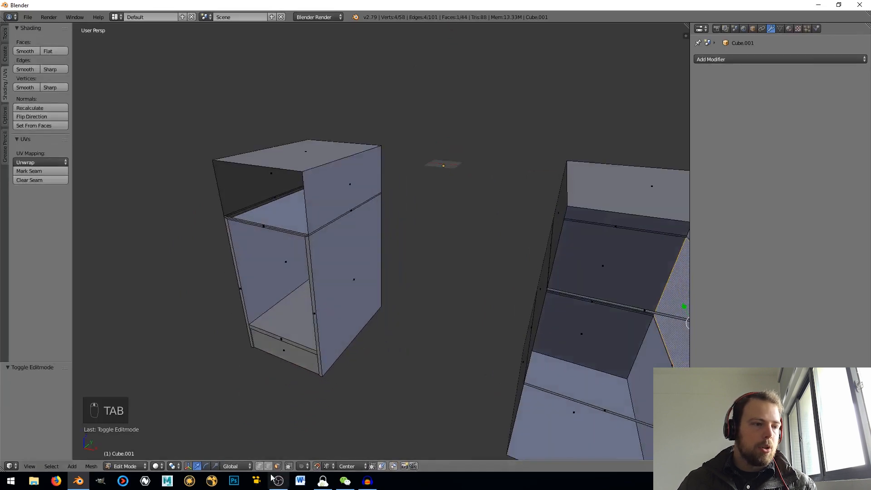
# Try to inset the boundary loops of the open drawer fronts on both pedestals
pyautogui.keyDown('alt'); pyautogui.rightClick(272, 166); pyautogui.keyUp('alt')
pyautogui.moveTo(589, 240); pyautogui.dragTo(431, 185, button='middle')
pyautogui.keyDown('alt'); pyautogui.keyDown('shift'); pyautogui.rightClick(433, 186); pyautogui.keyUp('shift'); pyautogui.keyUp('alt')
pyautogui.keyDown('alt'); pyautogui.keyDown('shift'); pyautogui.rightClick(407, 380); pyautogui.keyUp('shift'); pyautogui.keyUp('alt')
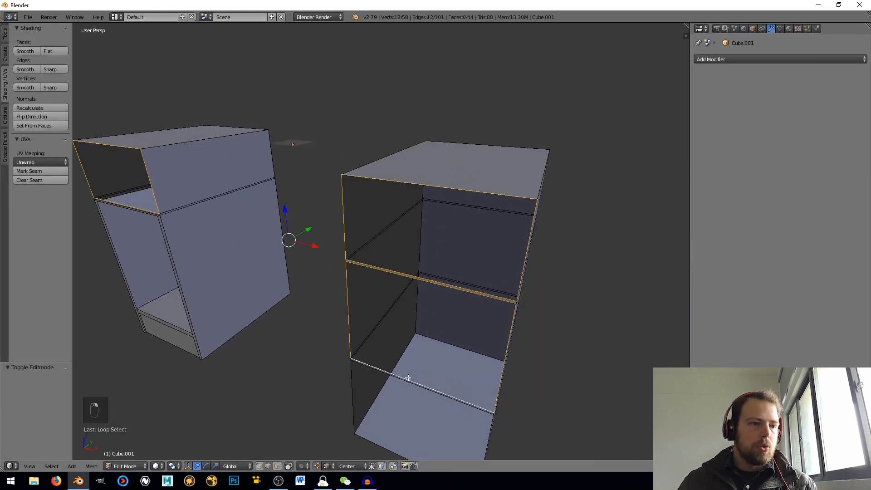
pyautogui.keyDown('alt'); pyautogui.keyDown('shift'); pyautogui.rightClick(370, 440); pyautogui.keyUp('shift'); pyautogui.keyUp('alt')
pyautogui.moveTo(366, 426); pyautogui.dragTo(352, 373, button='middle')
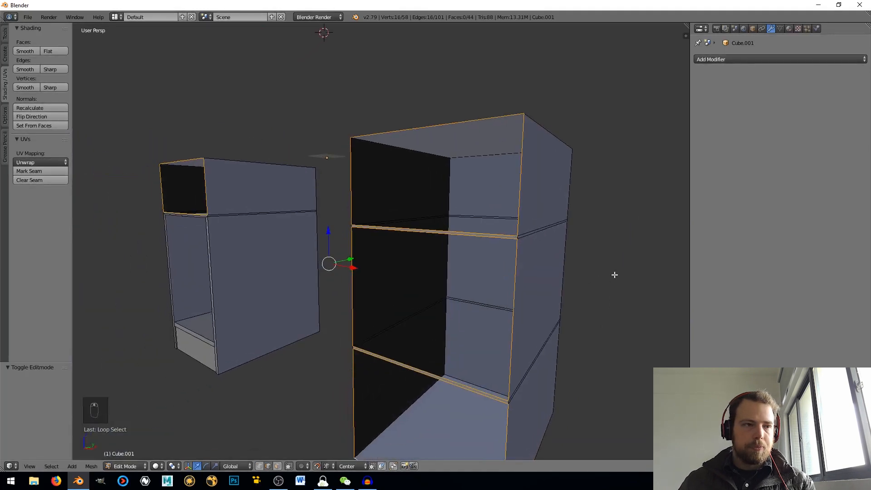
pyautogui.press('i')
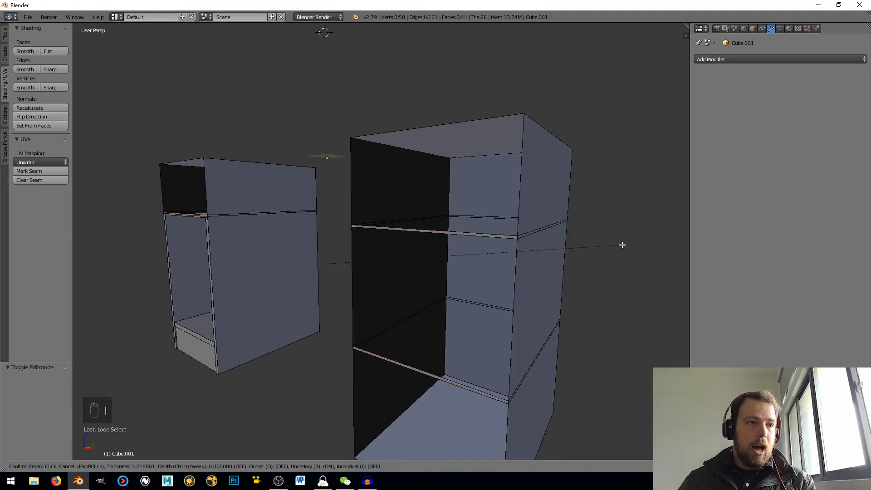
pyautogui.rightClick(608, 249)
pyautogui.hotkey('ctrl', 'z')
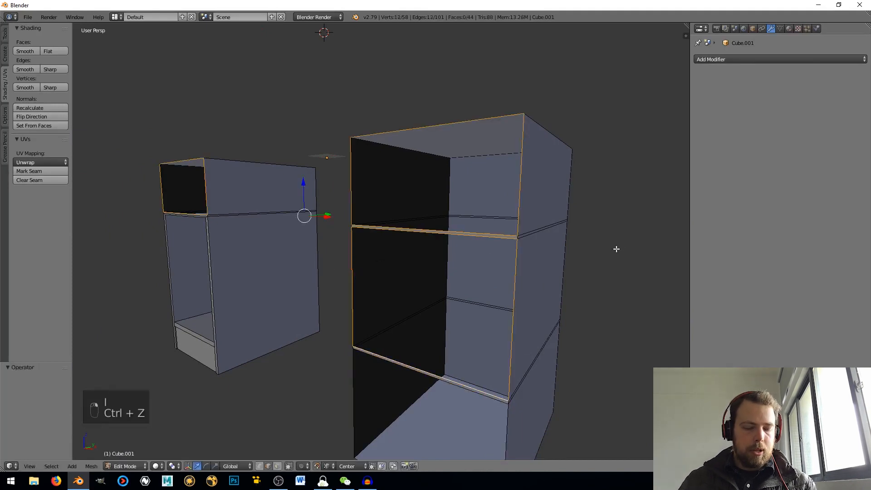
# Try to extrude the selected drawer opening edges and scale them inward, and undo the attempt
pyautogui.hotkey('alt', 'e')
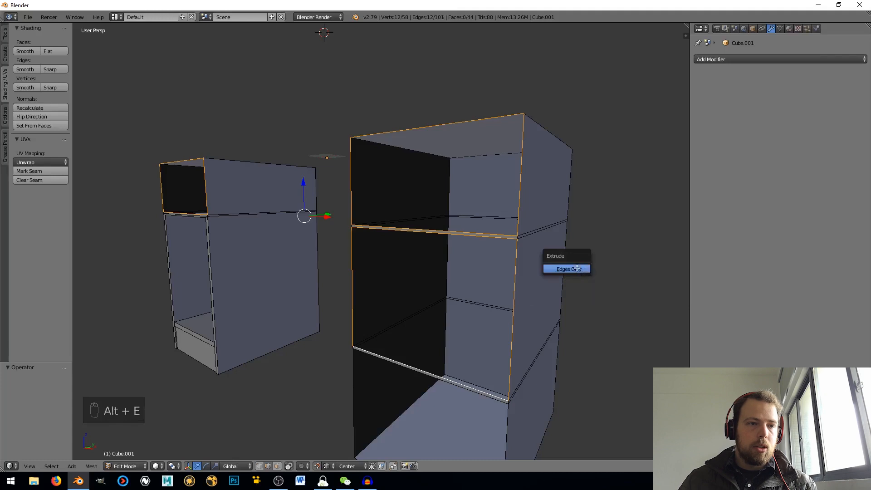
pyautogui.click(567, 269)
pyautogui.press('s')
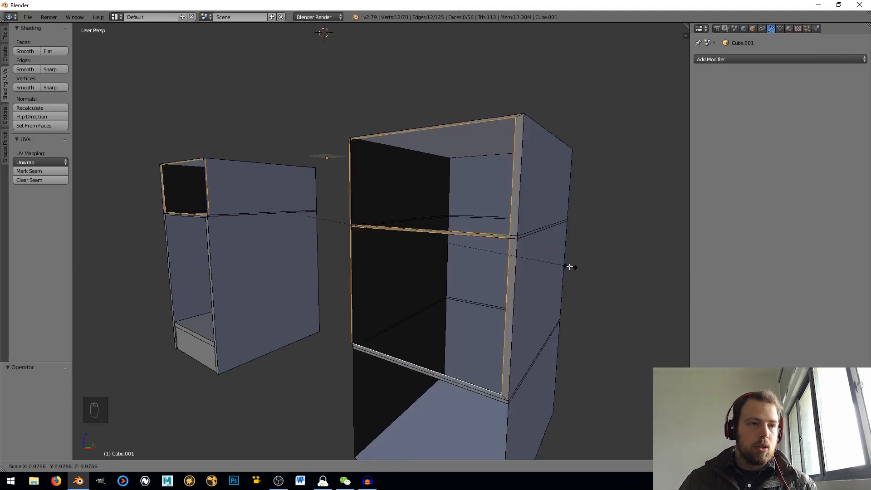
pyautogui.click(551, 266)
pyautogui.hotkey('ctrl', 'z')
pyautogui.scroll(-2, 552, 287)
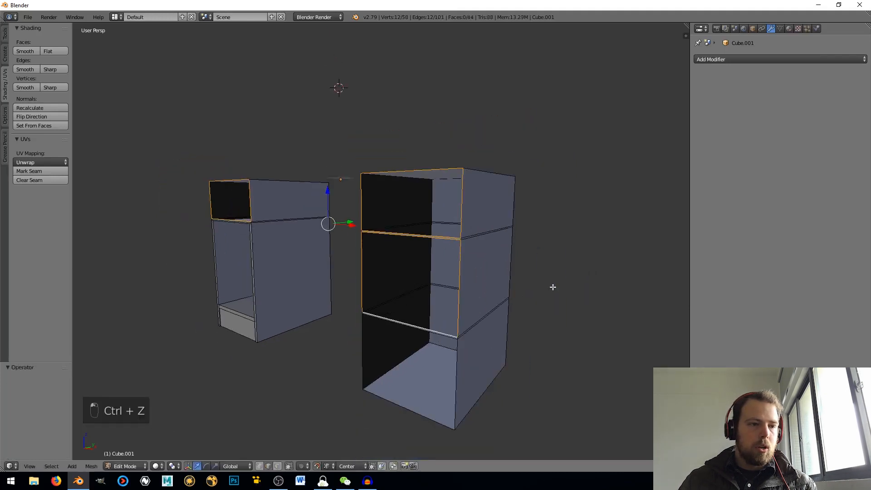
pyautogui.hotkey('ctrl', 'z')
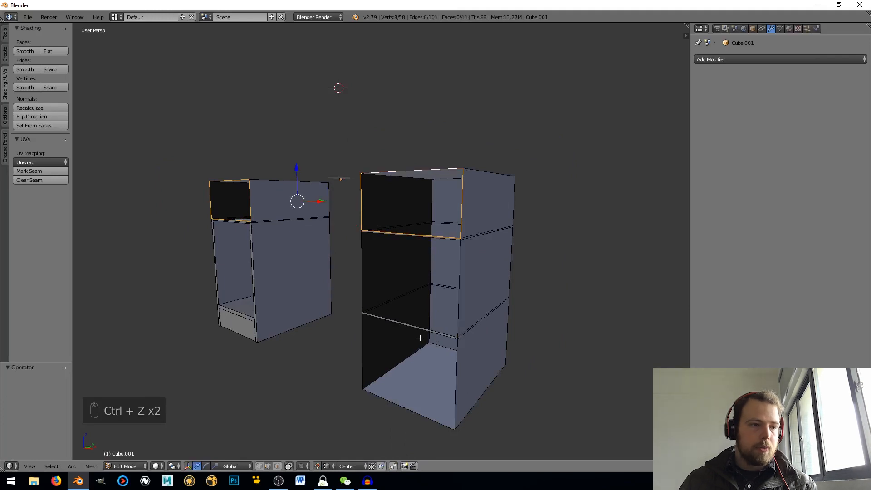
# Reselect the right pedestal's middle and lower opening loops and try the edge extrusion on all drawer openings again
pyautogui.moveTo(420, 337); pyautogui.dragTo(399, 324, button='middle')
pyautogui.keyDown('alt'); pyautogui.click(358, 274); pyautogui.keyUp('alt')
pyautogui.keyDown('alt'); pyautogui.keyDown('shift'); pyautogui.click(355, 352); pyautogui.keyUp('shift'); pyautogui.keyUp('alt')
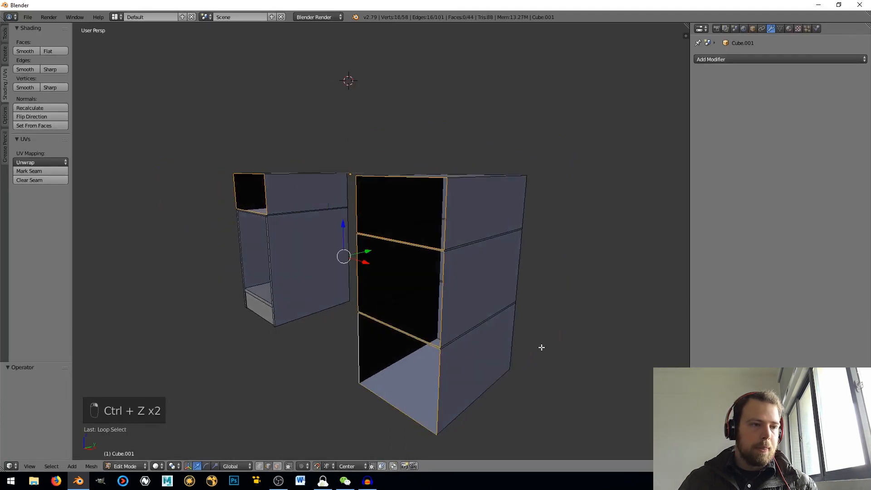
pyautogui.hotkey('alt', 'e')
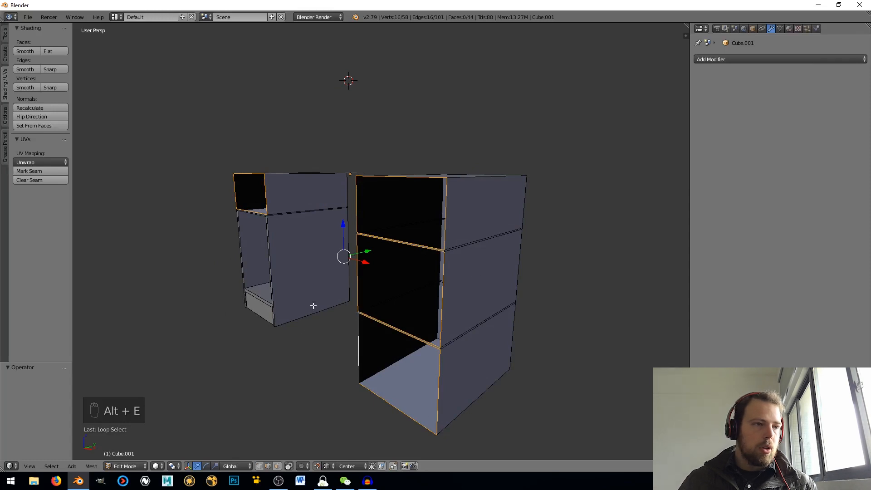
pyautogui.moveTo(313, 305); pyautogui.dragTo(364, 304, button='middle')
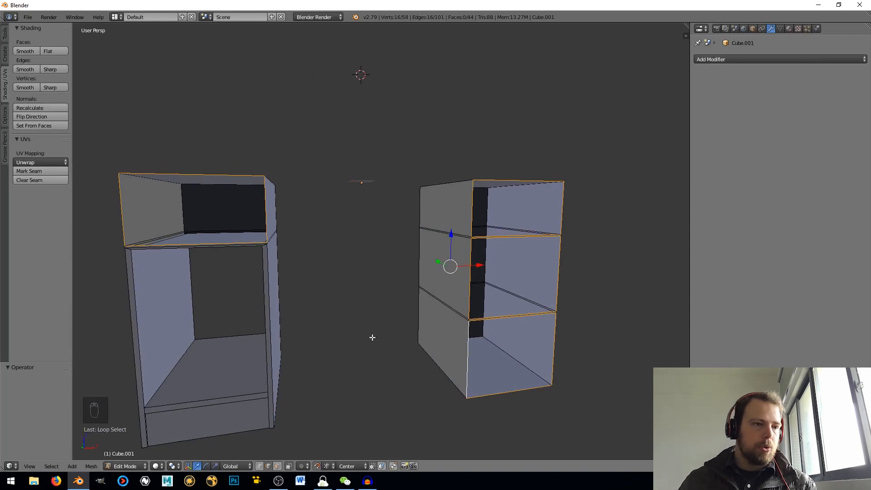
pyautogui.moveTo(237, 274); pyautogui.dragTo(284, 292, button='middle')
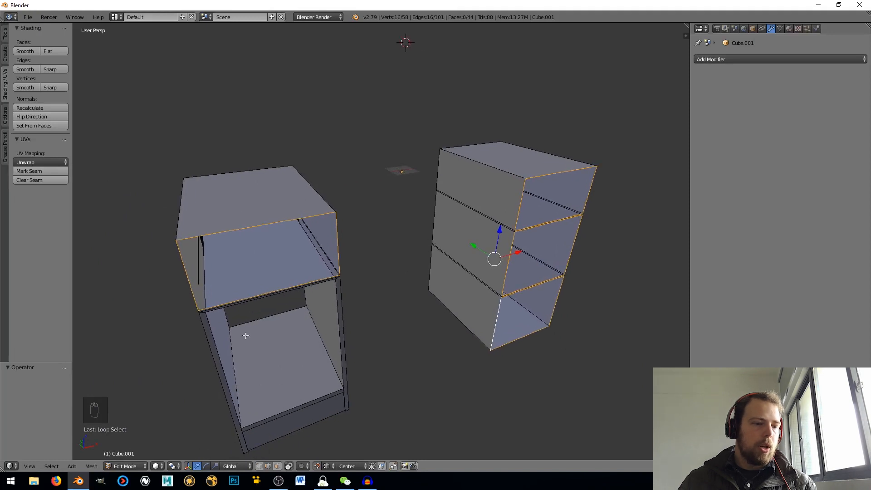
# Fill the left pedestal's drawer opening and the right pedestal's three drawer openings with separate faces
pyautogui.keyDown('alt'); pyautogui.rightClick(230, 233); pyautogui.keyUp('alt')
pyautogui.press('f')
pyautogui.keyDown('alt'); pyautogui.rightClick(569, 172); pyautogui.keyUp('alt')
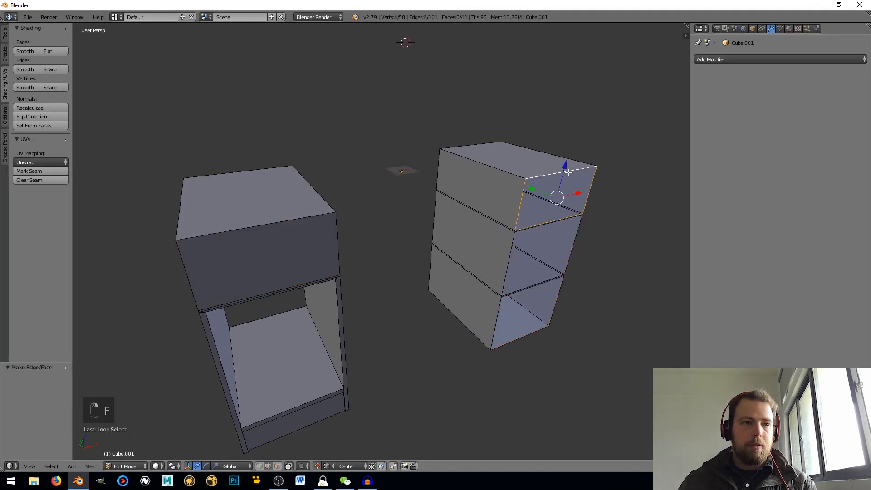
pyautogui.press('f')
pyautogui.keyDown('alt'); pyautogui.rightClick(510, 252); pyautogui.keyUp('alt')
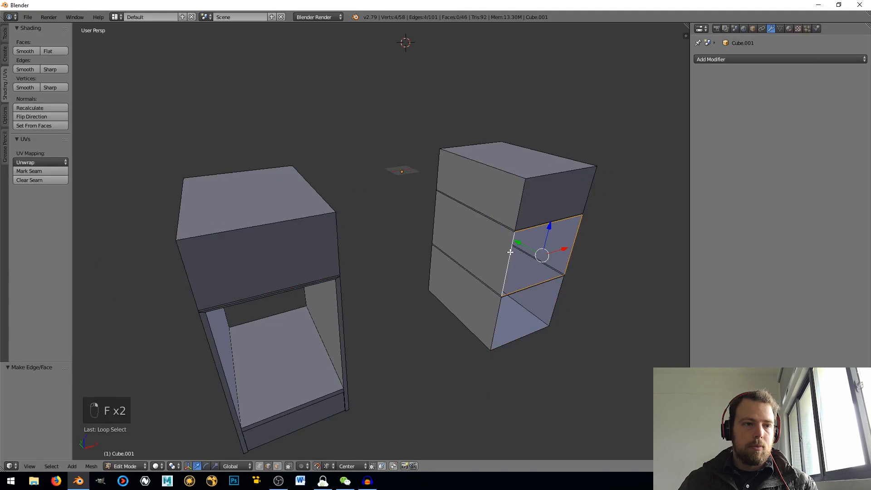
pyautogui.press('f')
pyautogui.keyDown('alt'); pyautogui.rightClick(498, 319); pyautogui.keyUp('alt')
pyautogui.press('f')
pyautogui.moveTo(498, 319); pyautogui.dragTo(547, 305, button='middle')
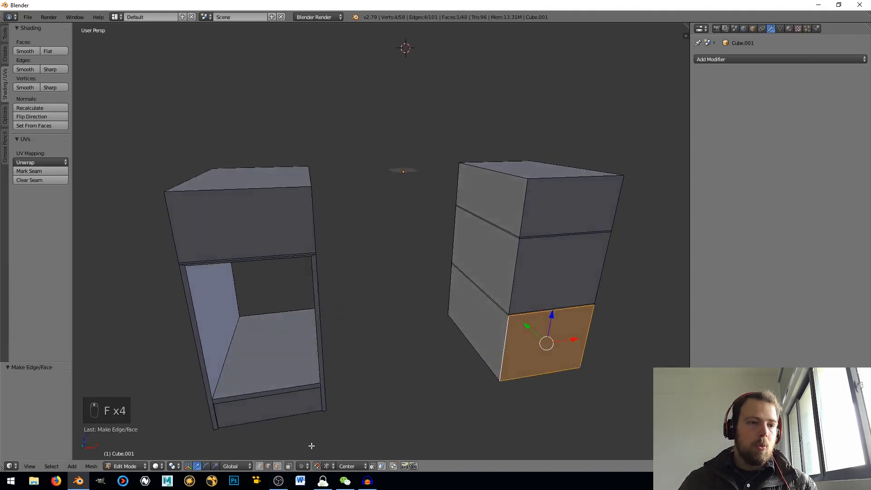
# Select the four drawer front faces in face mode and inset them with a thickness of 0.02
pyautogui.click(277, 466)
pyautogui.keyDown('shift'); pyautogui.rightClick(562, 273); pyautogui.keyUp('shift')
pyautogui.keyDown('shift'); pyautogui.rightClick(563, 206); pyautogui.keyUp('shift')
pyautogui.keyDown('shift'); pyautogui.rightClick(252, 216); pyautogui.keyUp('shift')
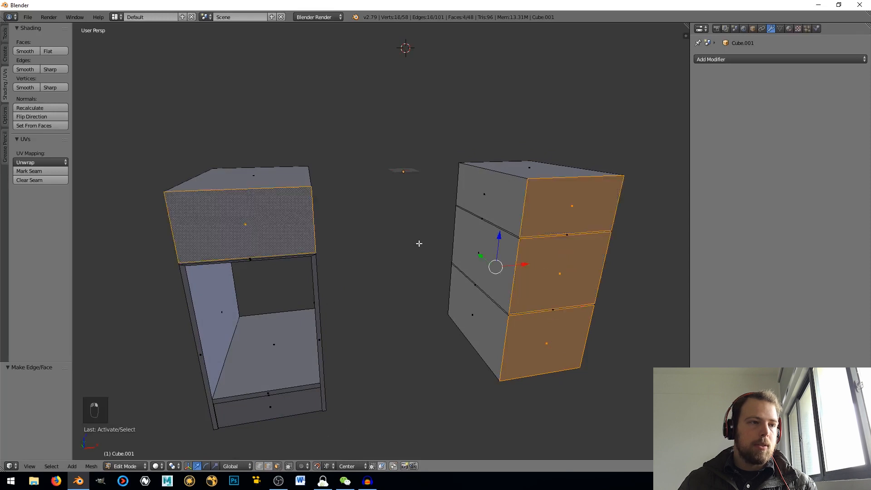
pyautogui.press('i')
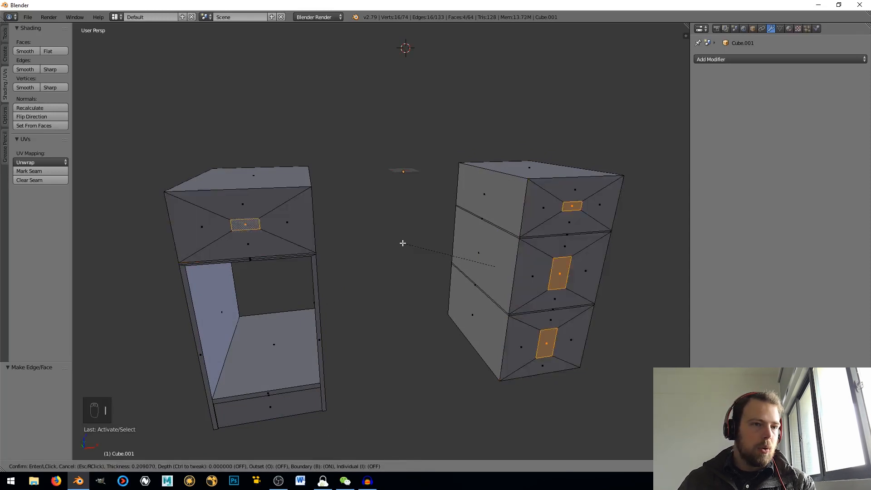
pyautogui.click(403, 243)
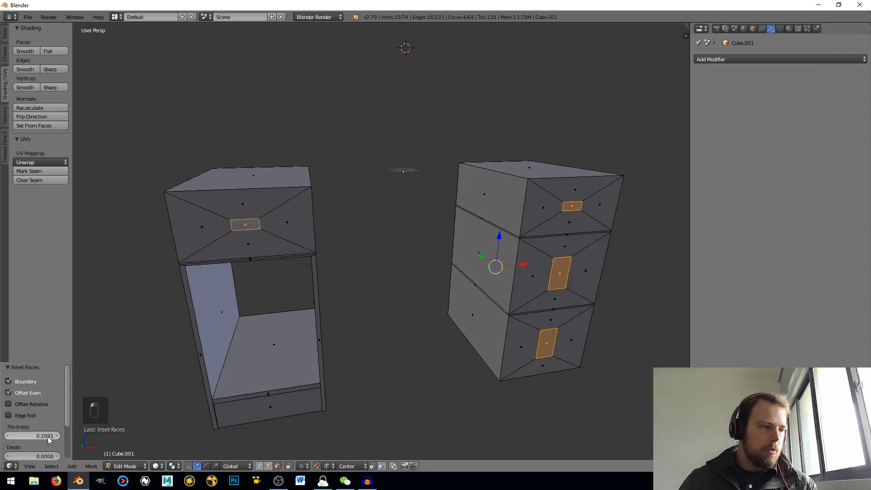
pyautogui.click(45, 436)
pyautogui.write('0.02')
pyautogui.press('Return')
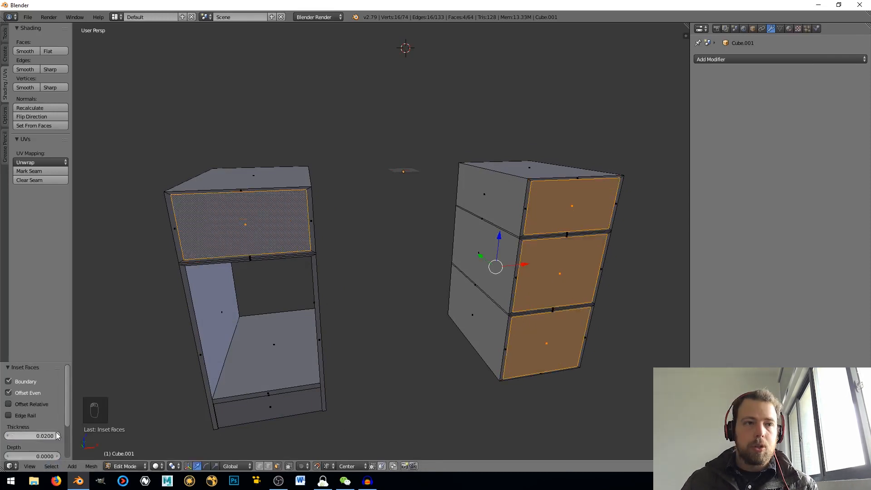
# Extrude the four inset faces about 76 units into the pedestals in the right orthographic wireframe view to hollow out the drawer compartments
pyautogui.moveTo(155, 379); pyautogui.dragTo(229, 350, button='middle')
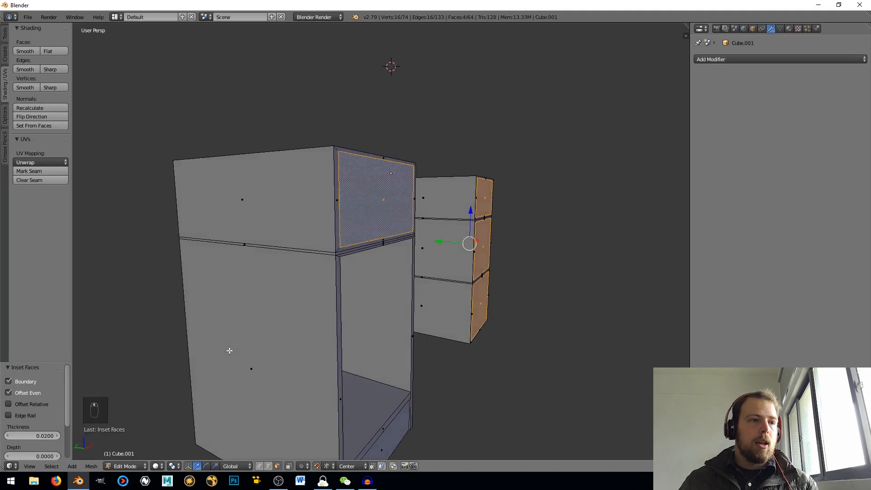
pyautogui.press('KP_3')
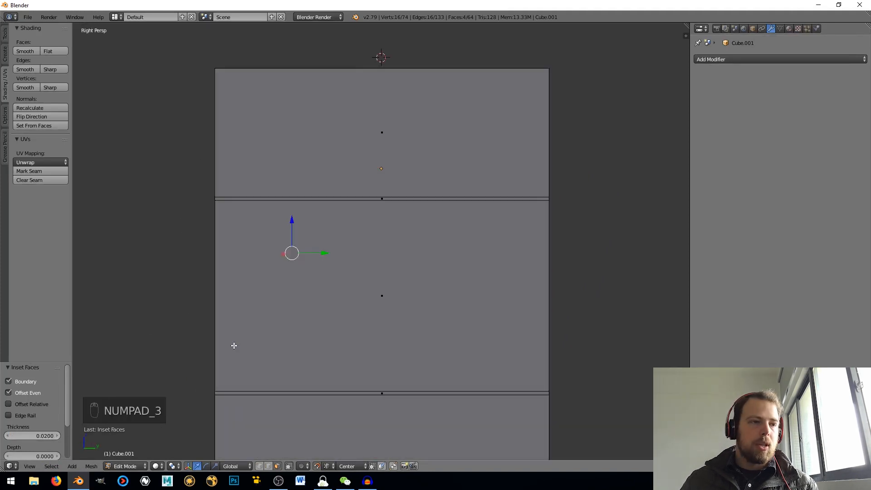
pyautogui.press('KP_5')
pyautogui.press('z')
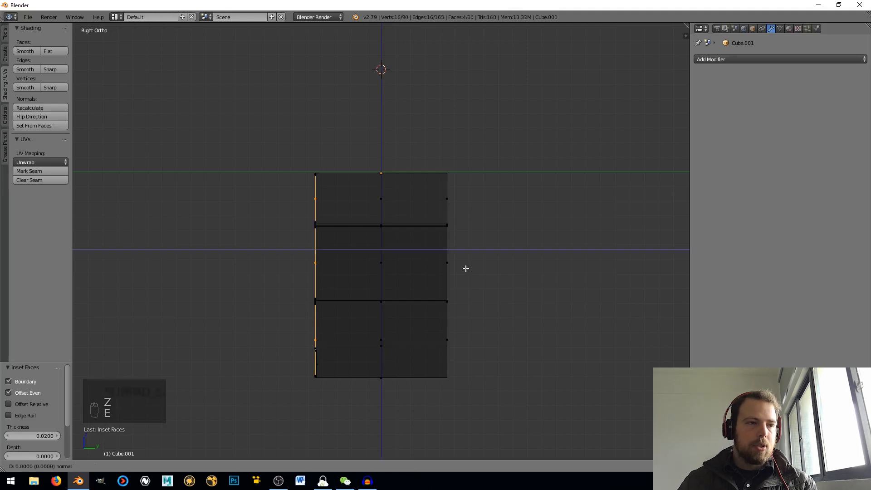
pyautogui.press('e')
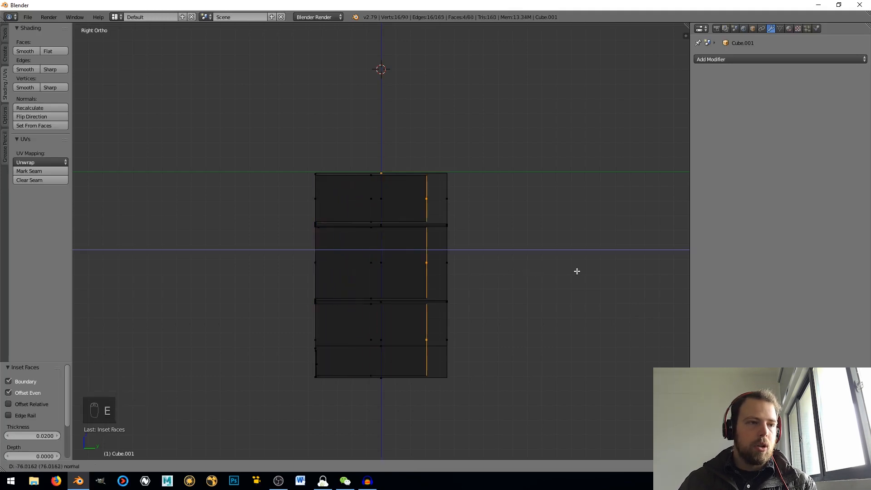
pyautogui.click(574, 271)
pyautogui.moveTo(575, 271); pyautogui.dragTo(388, 286, button='middle')
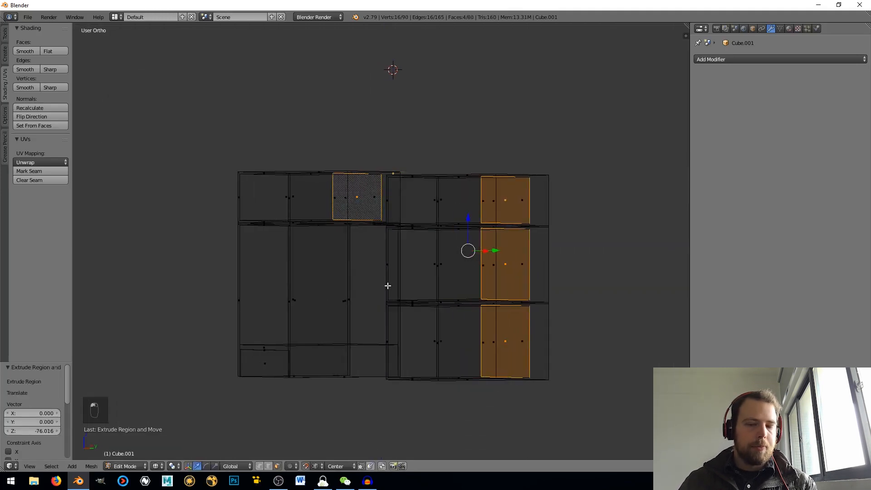
pyautogui.press('KP_5')
pyautogui.press('z')
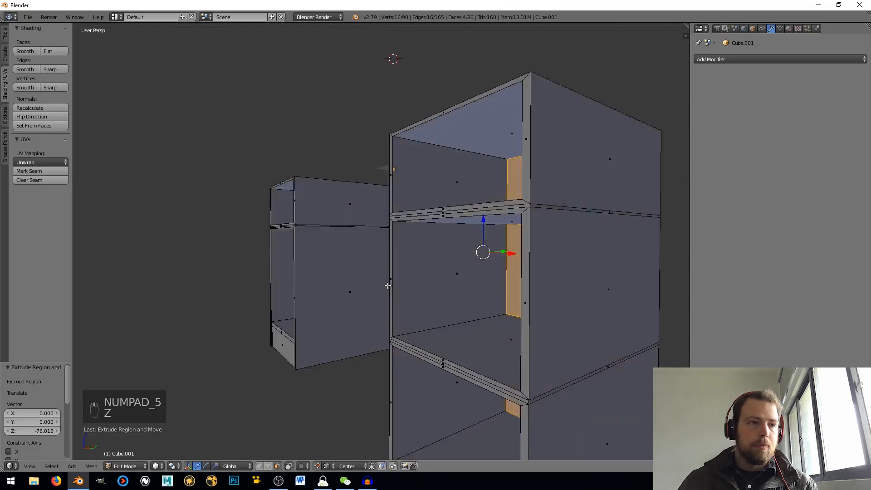
pyautogui.moveTo(388, 286); pyautogui.dragTo(413, 300, button='middle')
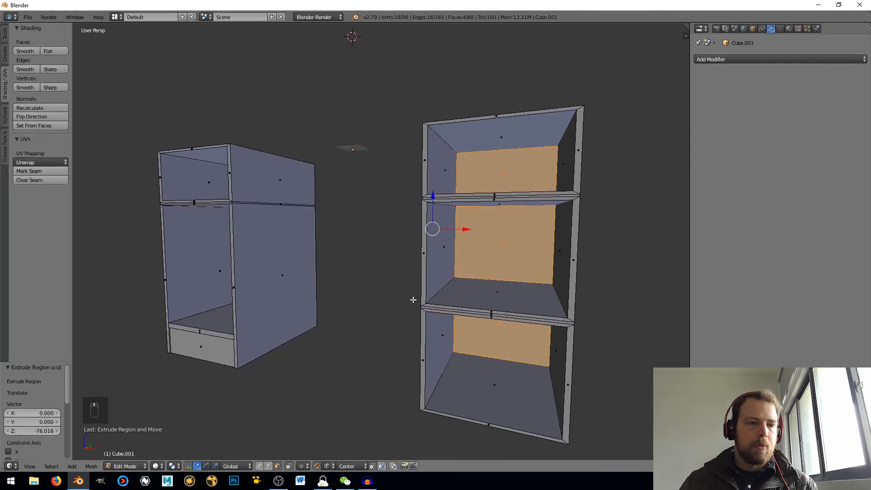
# Duplicate the pedestals in place in Object Mode, move the copy to the third layer, and display that layer
pyautogui.press('Tab')
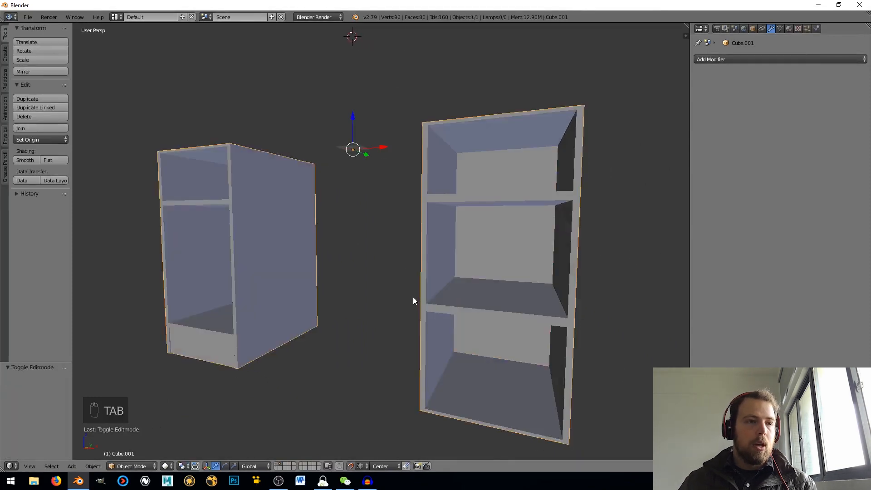
pyautogui.hotkey('shift', 'd')
pyautogui.rightClick(381, 257)
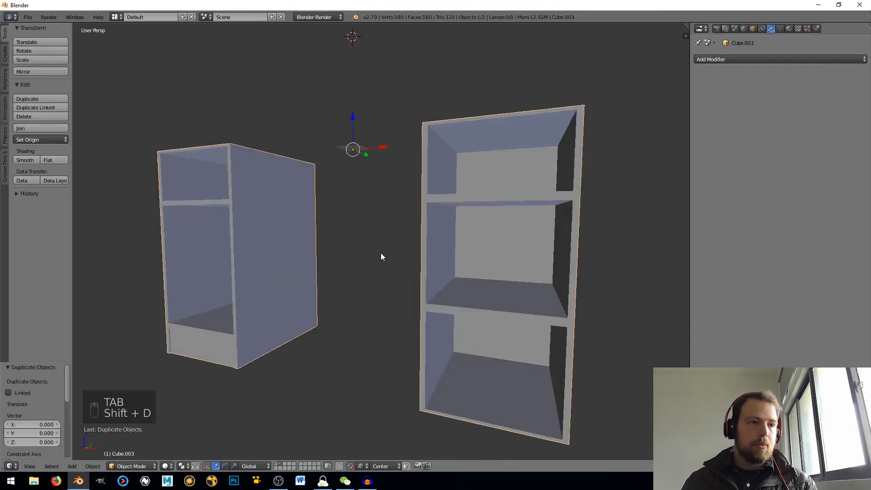
pyautogui.press('m')
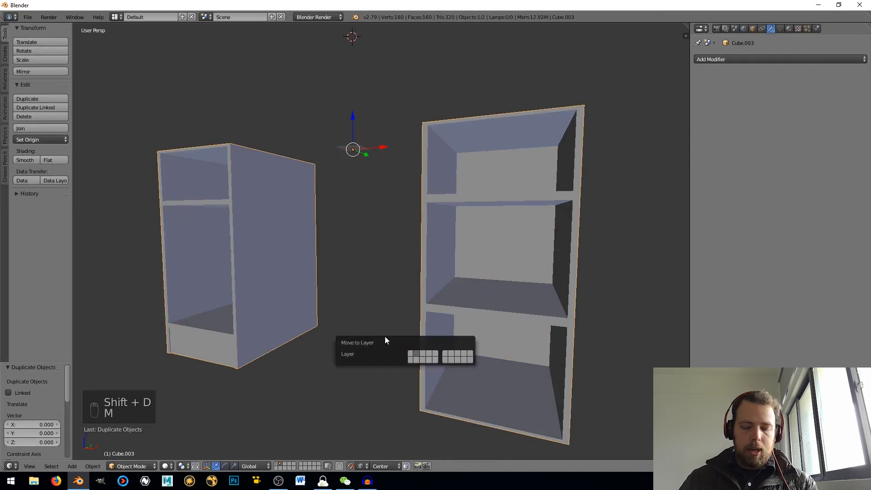
pyautogui.click(421, 354)
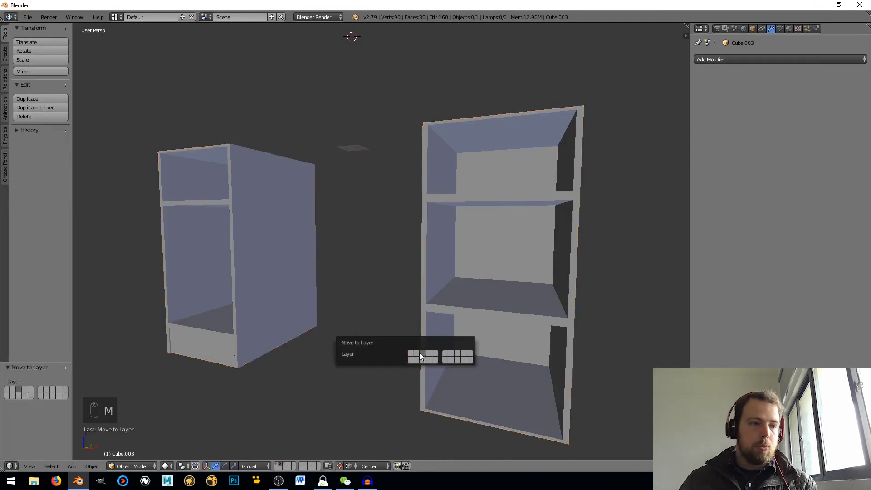
pyautogui.click(285, 463)
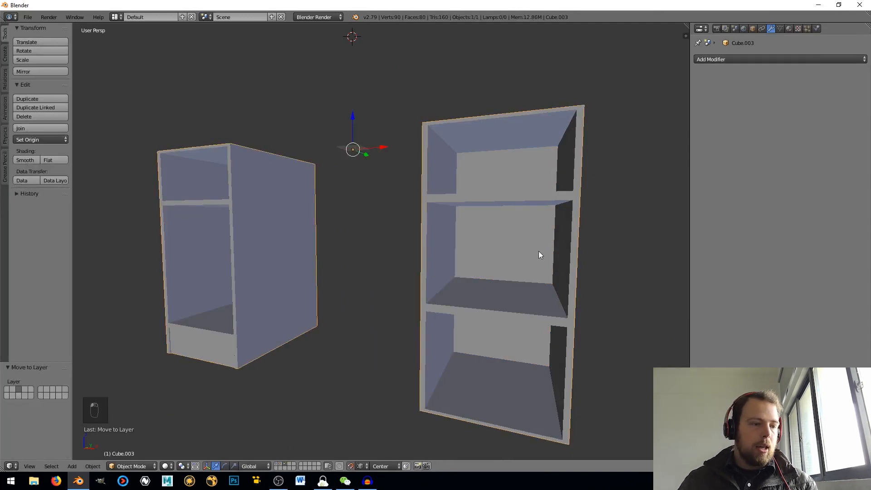
# Grow the selection to the full drawer cavities on the duplicate, invert it, and delete all the surrounding pedestal faces
pyautogui.press('Tab')
pyautogui.moveTo(255, 236); pyautogui.dragTo(299, 244, button='middle')
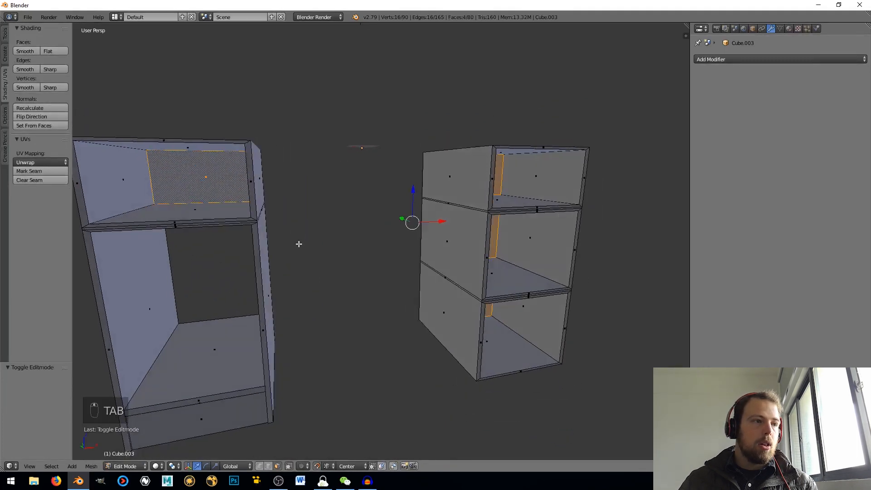
pyautogui.press('ctrl+KP_Add')
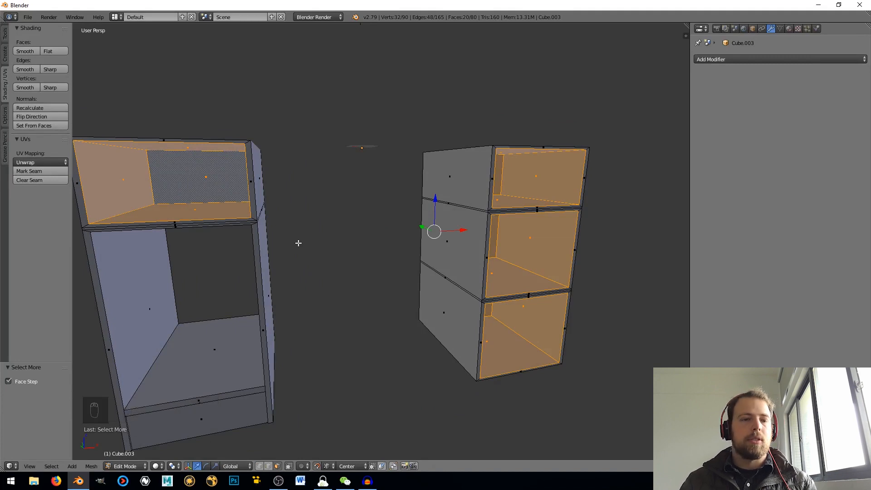
pyautogui.hotkey('ctrl', 'i')
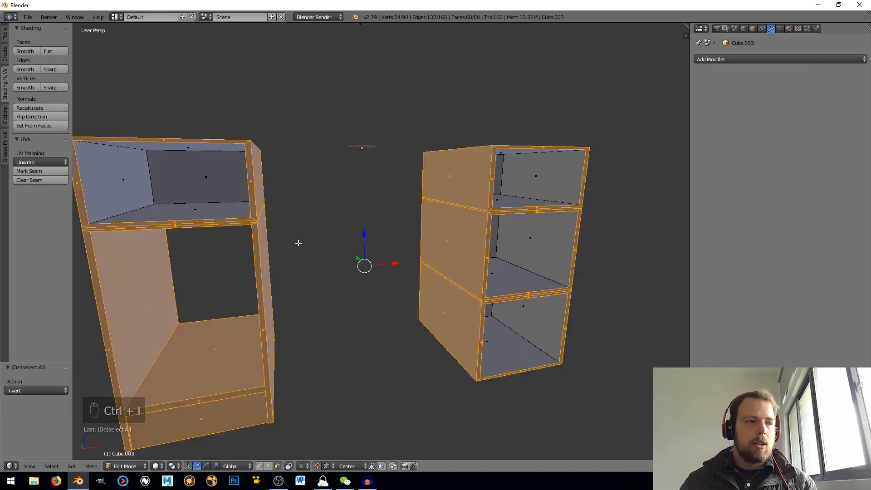
pyautogui.press('KP_Enter')
pyautogui.press('x')
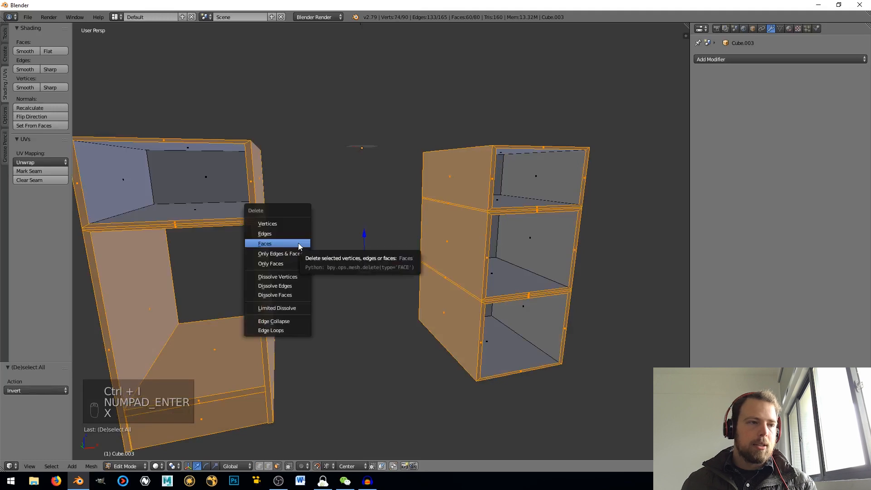
pyautogui.click(298, 243)
pyautogui.moveTo(299, 247); pyautogui.dragTo(275, 342, button='middle')
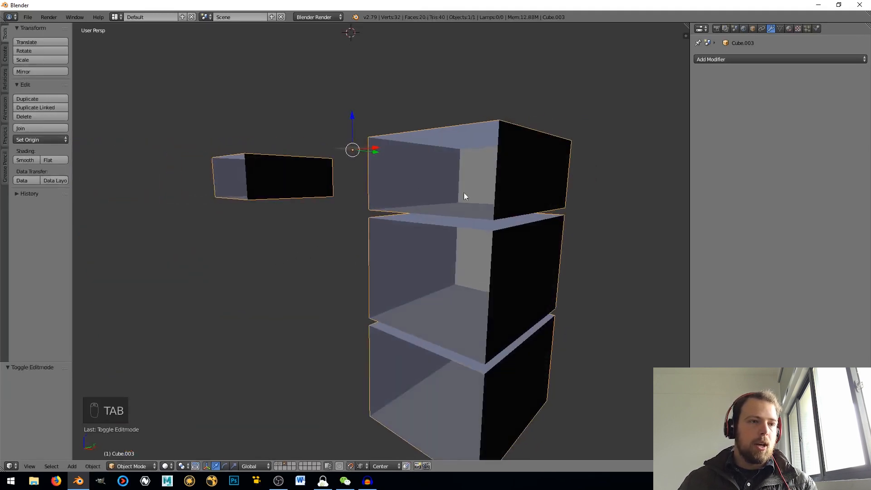
pyautogui.moveTo(438, 199); pyautogui.dragTo(461, 268, button='middle')
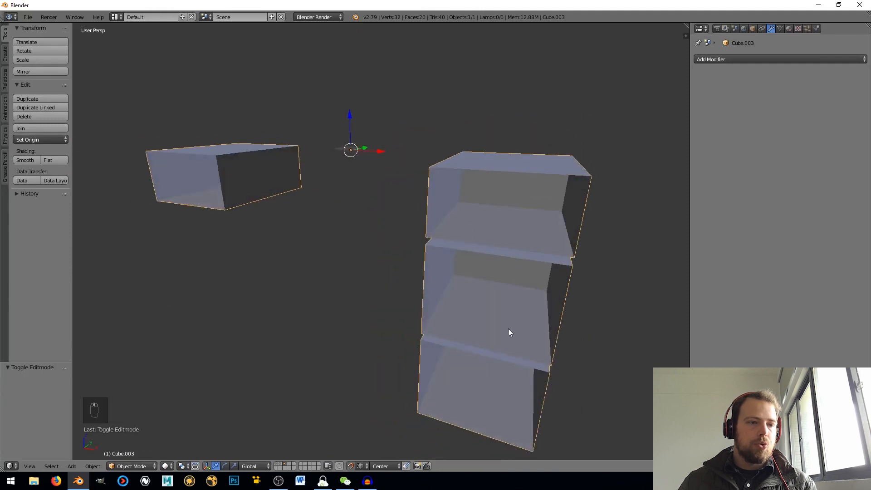
# Delete the top faces of all four drawer boxes and return to Object Mode
pyautogui.moveTo(508, 332); pyautogui.dragTo(486, 307, button='middle')
pyautogui.press('Tab')
pyautogui.rightClick(450, 326)
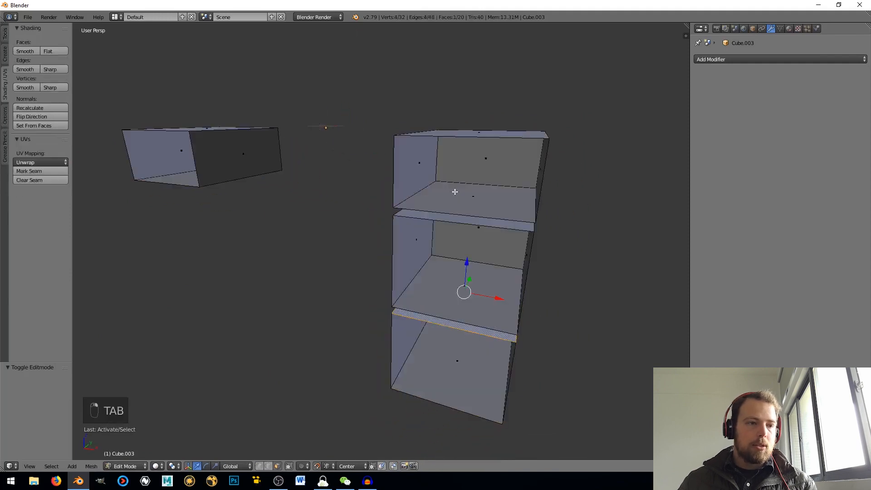
pyautogui.keyDown('shift'); pyautogui.rightClick(479, 132); pyautogui.keyUp('shift')
pyautogui.keyDown('shift'); pyautogui.rightClick(453, 221); pyautogui.keyUp('shift')
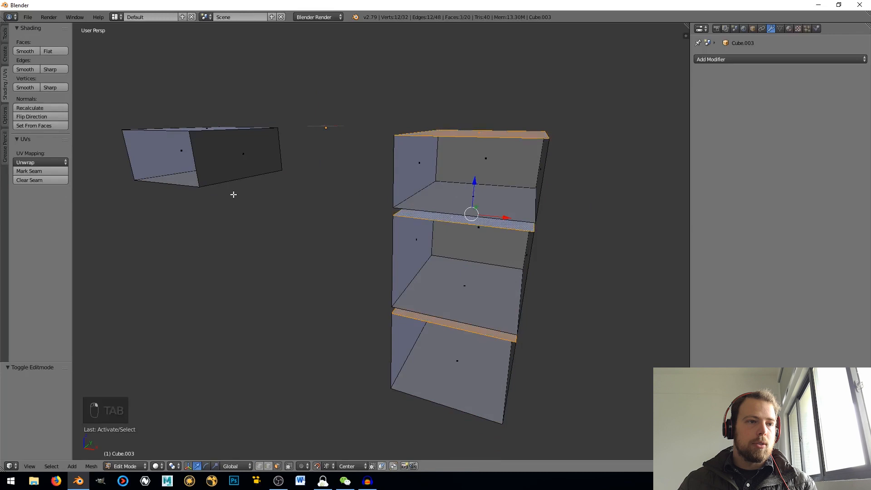
pyautogui.moveTo(233, 195); pyautogui.dragTo(319, 204, button='middle')
pyautogui.keyDown('shift'); pyautogui.rightClick(318, 205); pyautogui.keyUp('shift')
pyautogui.press('x')
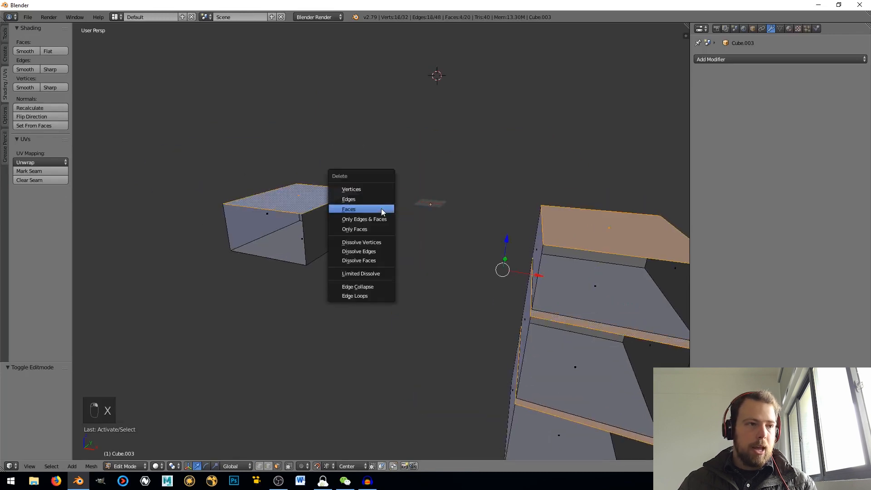
pyautogui.click(374, 208)
pyautogui.moveTo(461, 307); pyautogui.dragTo(372, 238, button='middle')
pyautogui.press('Tab')
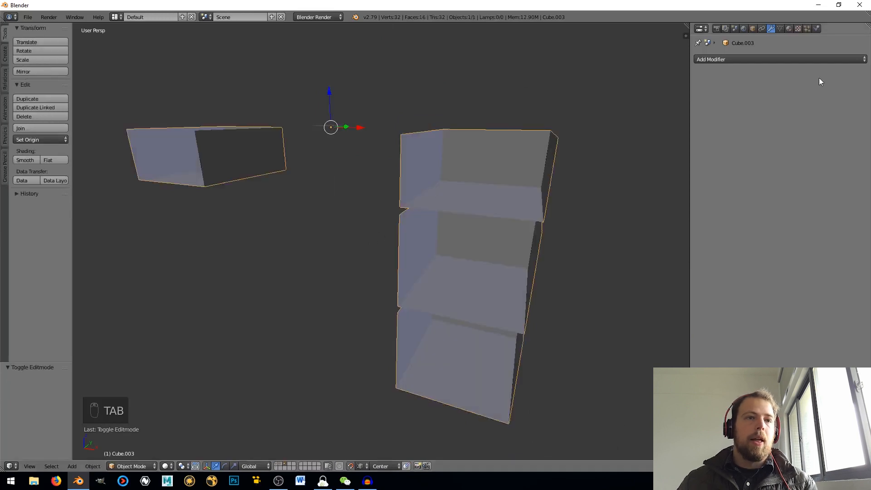
# Add a Solidify modifier to the drawer boxes with a thickness of -0.02
pyautogui.click(791, 59)
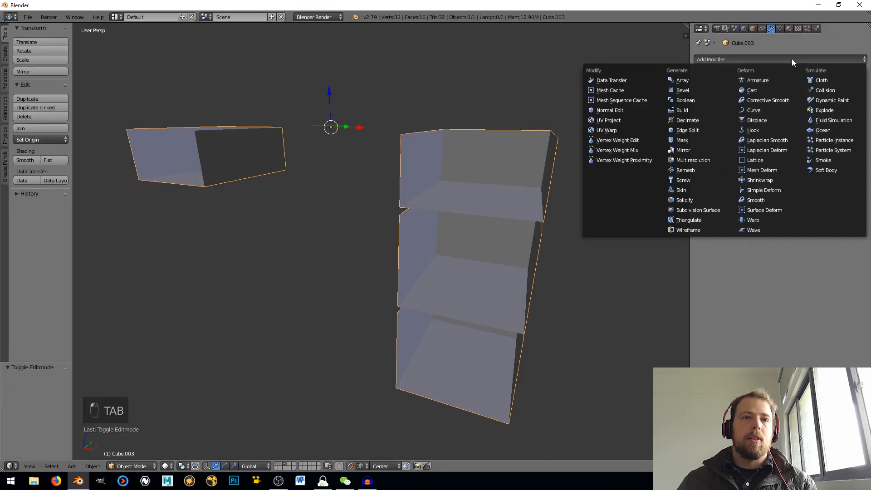
pyautogui.click(690, 200)
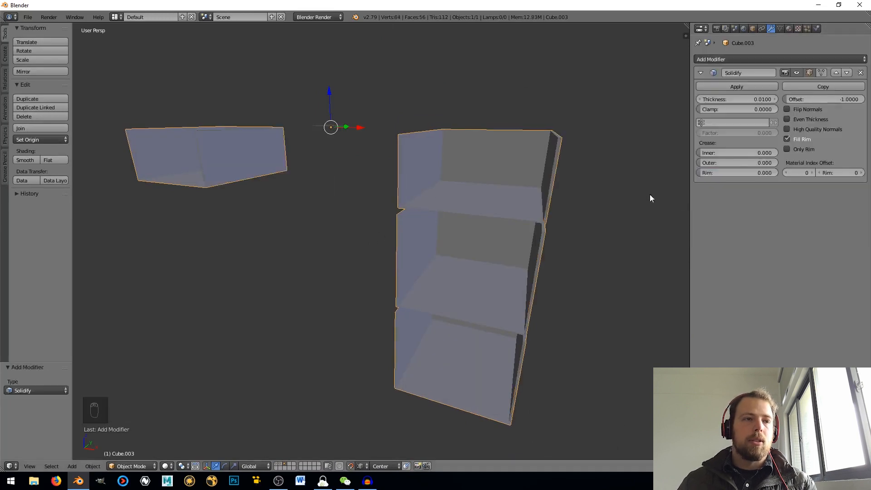
pyautogui.moveTo(762, 99)
pyautogui.mouseDown()
pyautogui.moveTo(781, 99)
pyautogui.moveTo(761, 98)
pyautogui.mouseUp()
pyautogui.click(761, 98)
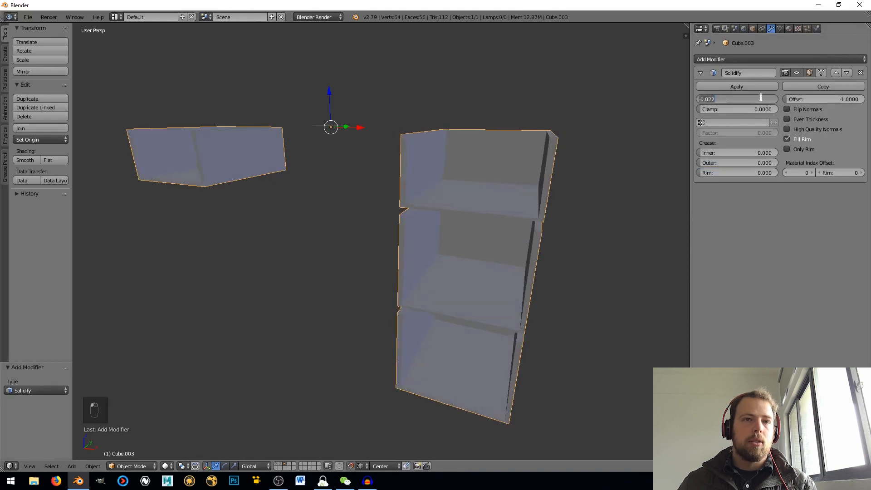
pyautogui.press('BackSpace')
pyautogui.write('-0.02')
pyautogui.press('Return')
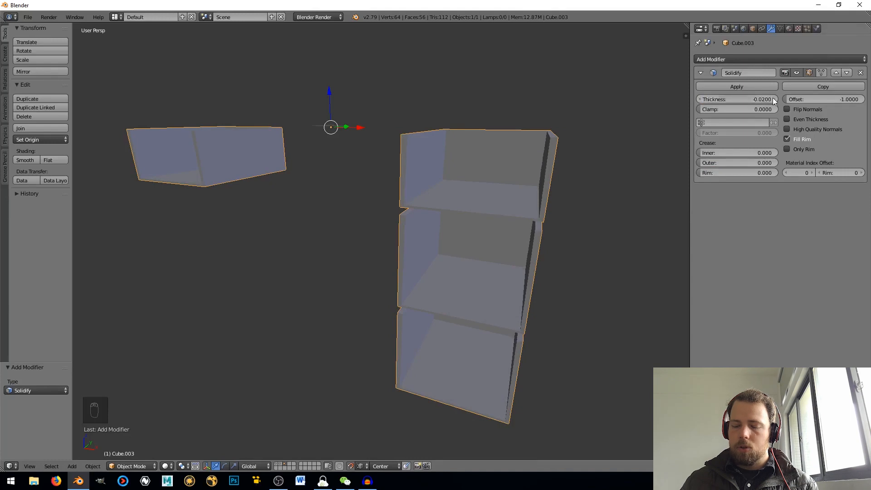
# Move the solidified drawer boxes to the first layer
pyautogui.moveTo(405, 160); pyautogui.dragTo(413, 175, button='middle')
pyautogui.scroll(-3, 412, 175)
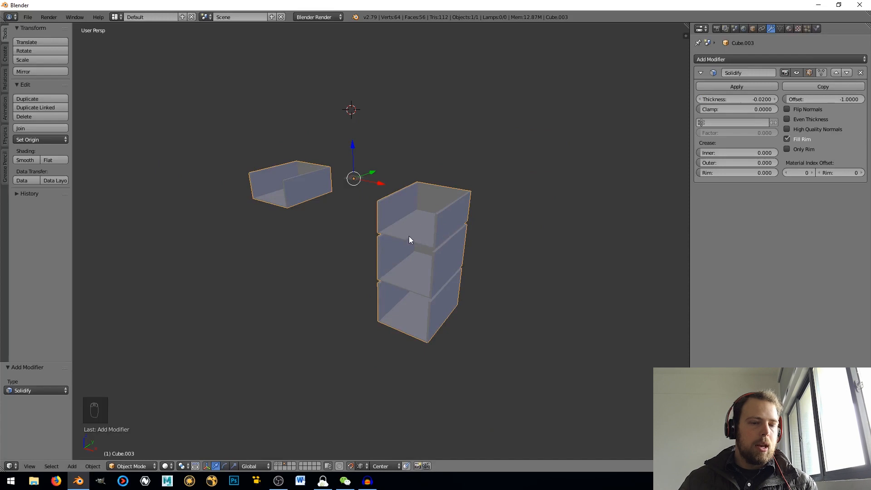
pyautogui.press('m')
pyautogui.click(489, 256)
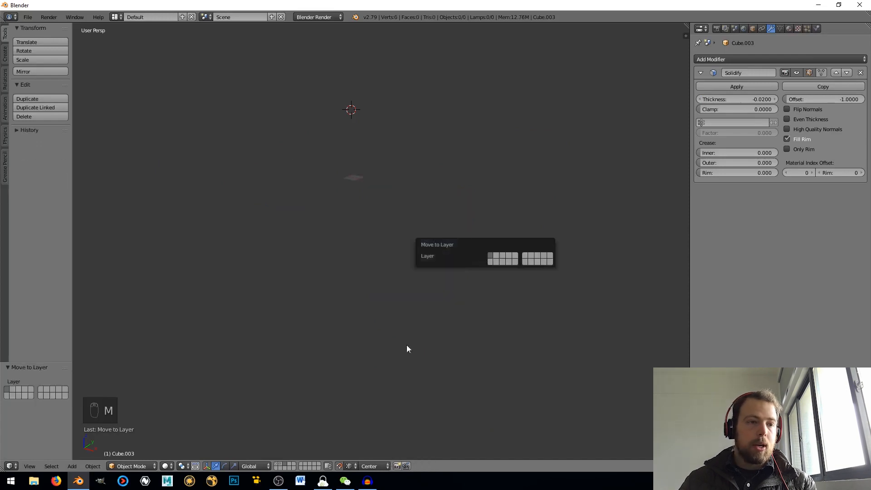
# Display the first layer with the assembled desk
pyautogui.click(277, 464)
pyautogui.moveTo(395, 310); pyautogui.dragTo(340, 237, button='middle')
# Try sliding the drawer fronts and drawer boxes together about -115 units along the Y axis
pyautogui.keyDown('shift'); pyautogui.rightClick(298, 212); pyautogui.keyUp('shift')
pyautogui.moveTo(298, 213); pyautogui.dragTo(309, 220, button='middle')
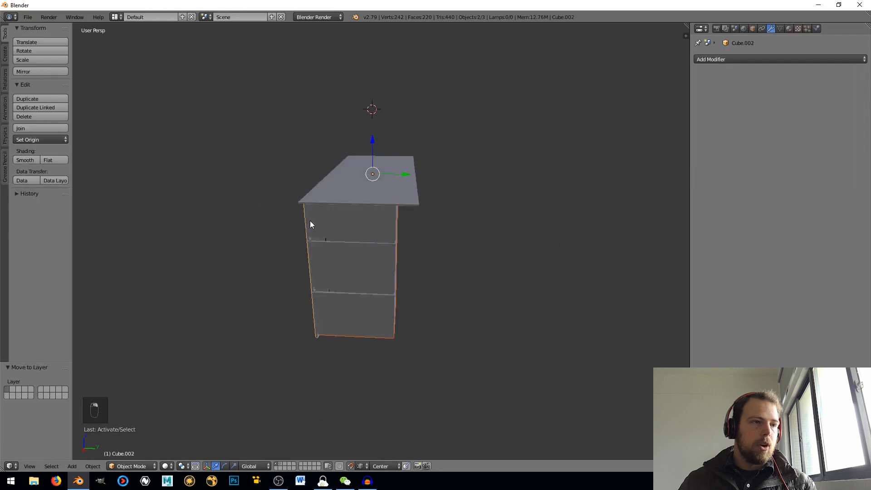
pyautogui.keyDown('shift'); pyautogui.rightClick(352, 218); pyautogui.keyUp('shift')
pyautogui.moveTo(400, 180); pyautogui.dragTo(304, 178)
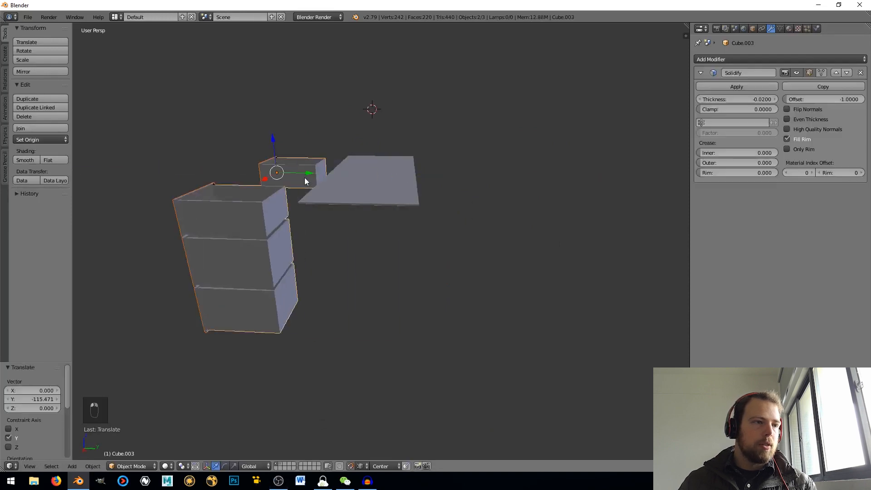
pyautogui.moveTo(304, 177); pyautogui.dragTo(336, 276, button='middle')
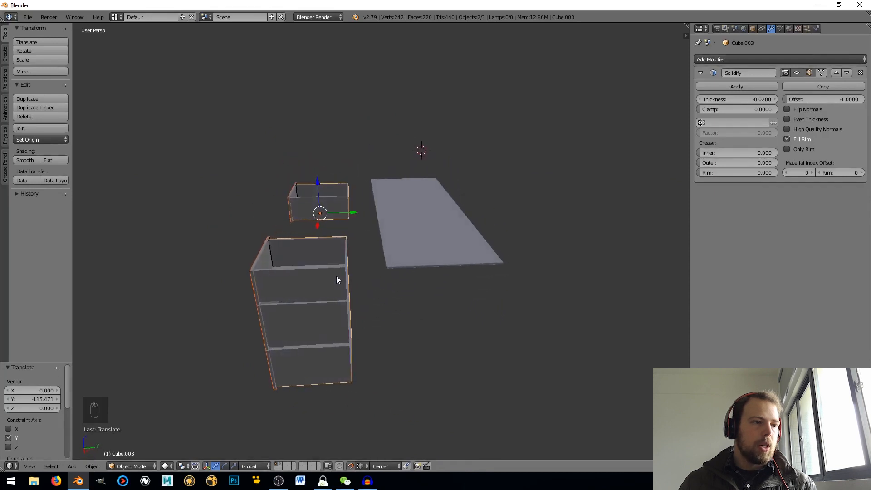
pyautogui.hotkey('ctrl', 'z')
# Move the drawer fronts to the third layer and display that layer
pyautogui.rightClick(382, 323)
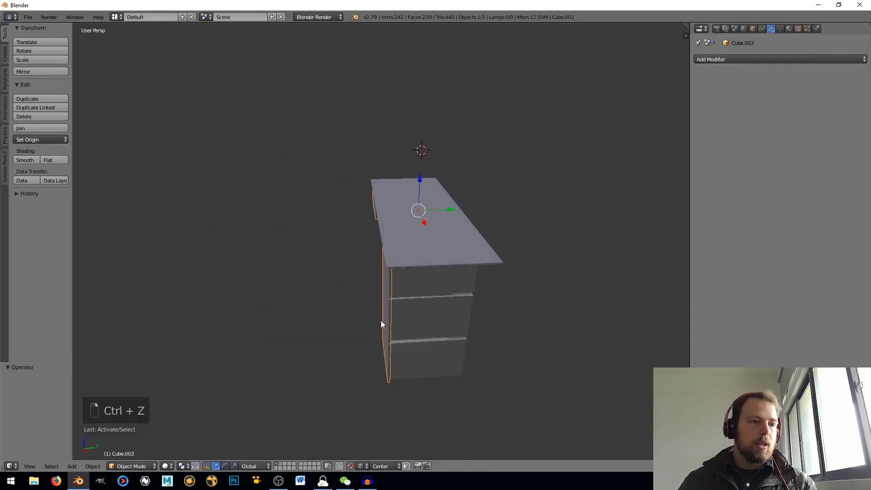
pyautogui.moveTo(380, 319); pyautogui.dragTo(307, 366, button='middle')
pyautogui.press('n')
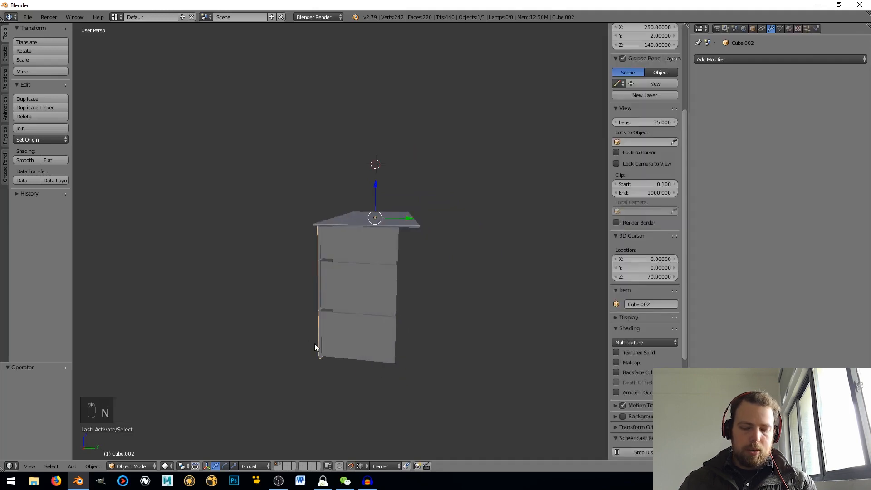
pyautogui.press('m')
pyautogui.click(401, 361)
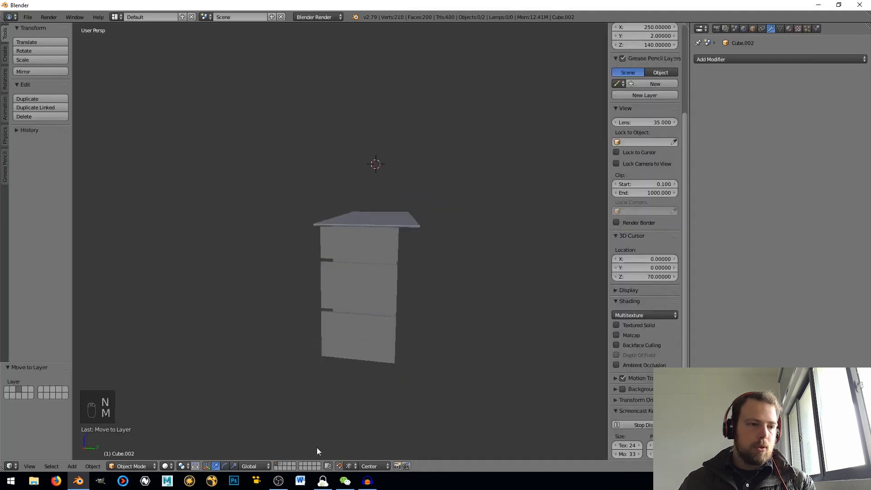
pyautogui.click(283, 468)
pyautogui.moveTo(438, 274); pyautogui.dragTo(342, 377, button='middle')
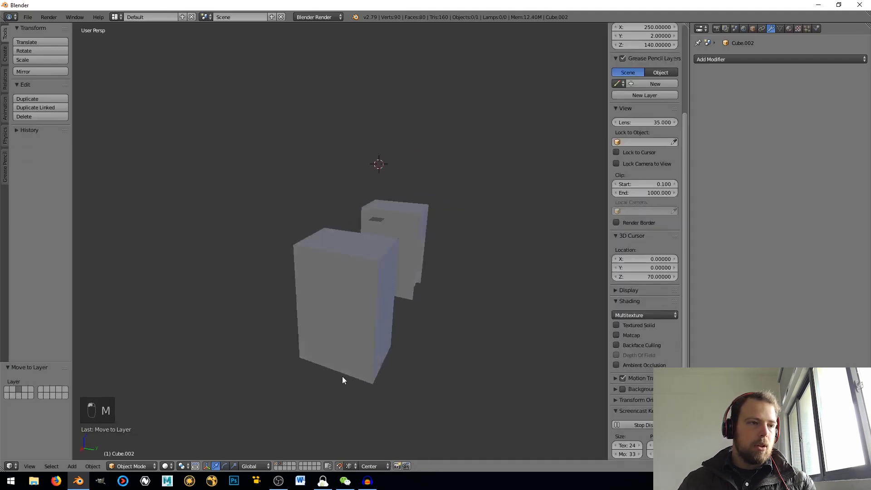
pyautogui.click(285, 463)
pyautogui.moveTo(366, 297); pyautogui.dragTo(347, 281, button='middle')
# Enter Edit Mode with edge selection and fill the open back of the top front in the stack of three
pyautogui.press('Tab')
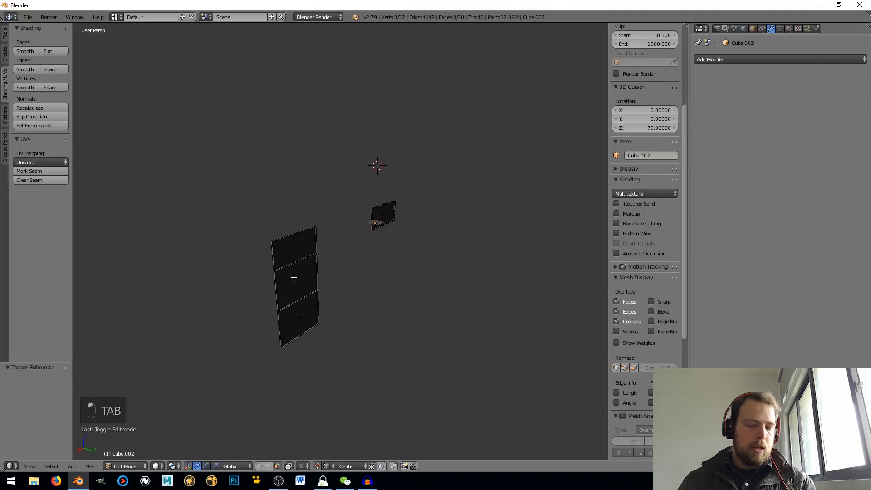
pyautogui.moveTo(294, 279); pyautogui.dragTo(294, 445, button='middle')
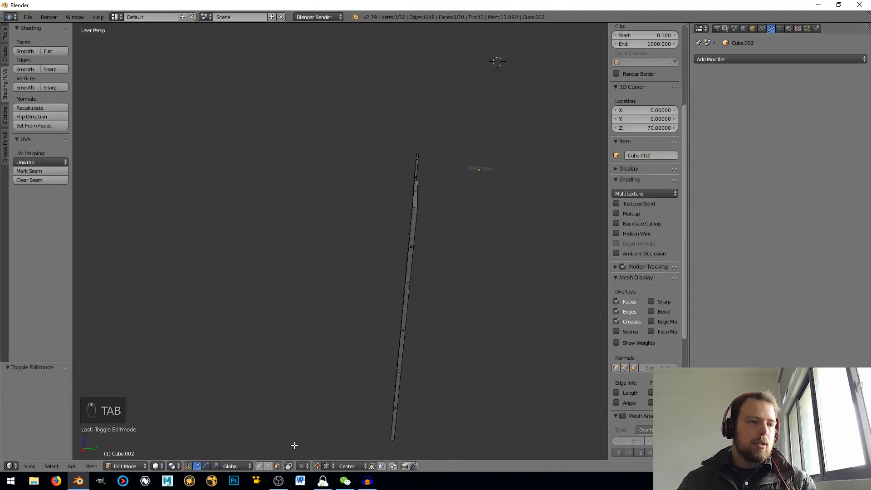
pyautogui.click(268, 467)
pyautogui.moveTo(312, 413); pyautogui.dragTo(302, 412, button='middle')
pyautogui.rightClick(358, 264)
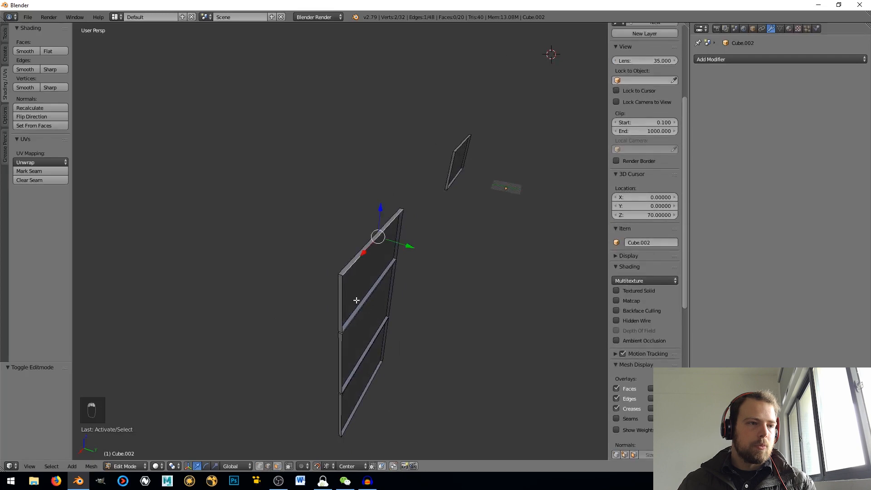
pyautogui.keyDown('shift'); pyautogui.rightClick(355, 314); pyautogui.keyUp('shift')
pyautogui.press('f')
# Fill the open backs of the middle and bottom drawer fronts in the stack, using their opposite side edges
pyautogui.moveTo(366, 342); pyautogui.dragTo(365, 332, button='middle')
pyautogui.rightClick(329, 327)
pyautogui.keyDown('shift'); pyautogui.rightClick(392, 272); pyautogui.keyUp('shift')
pyautogui.press('f')
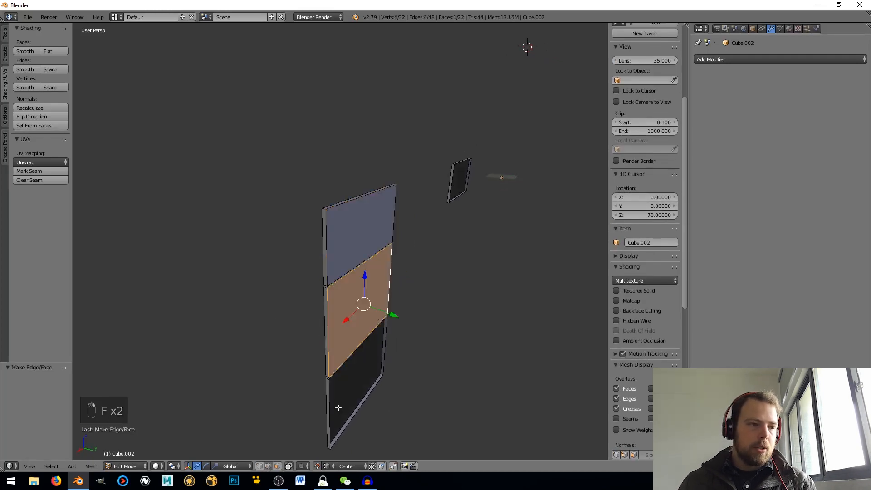
pyautogui.rightClick(329, 412)
pyautogui.keyDown('shift'); pyautogui.rightClick(387, 349); pyautogui.keyUp('shift')
pyautogui.press('f')
# Fill the open back of the single drawer front and return to Object Mode
pyautogui.rightClick(453, 174)
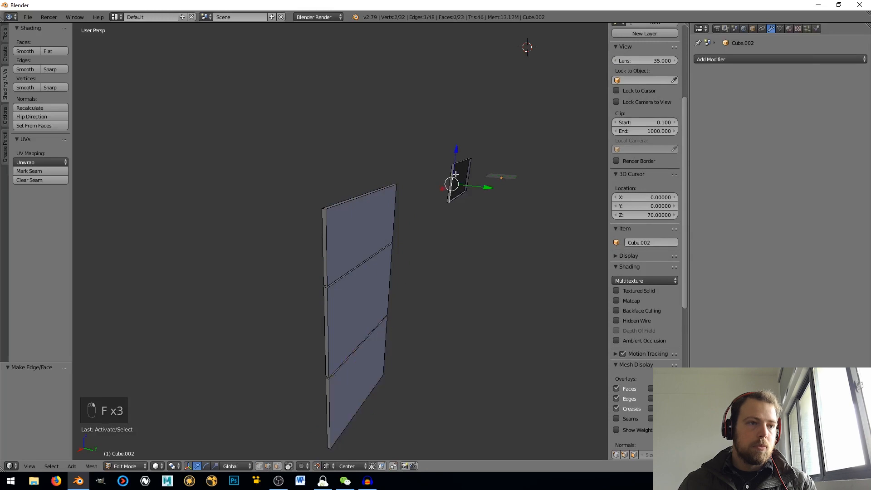
pyautogui.keyDown('shift'); pyautogui.rightClick(471, 170); pyautogui.keyUp('shift')
pyautogui.press('f')
pyautogui.press('a')
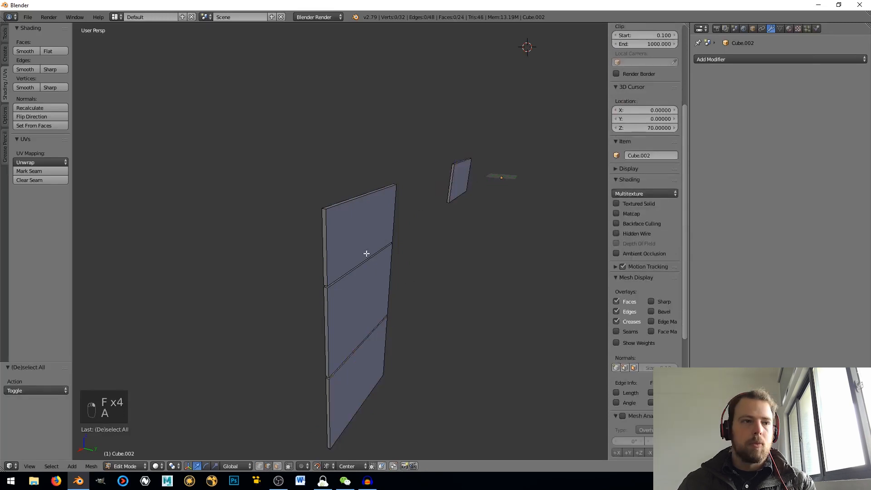
pyautogui.press('Tab')
# Move the drawer fronts and the pedestals from their separate layers to the first layer, and display it
pyautogui.press('m')
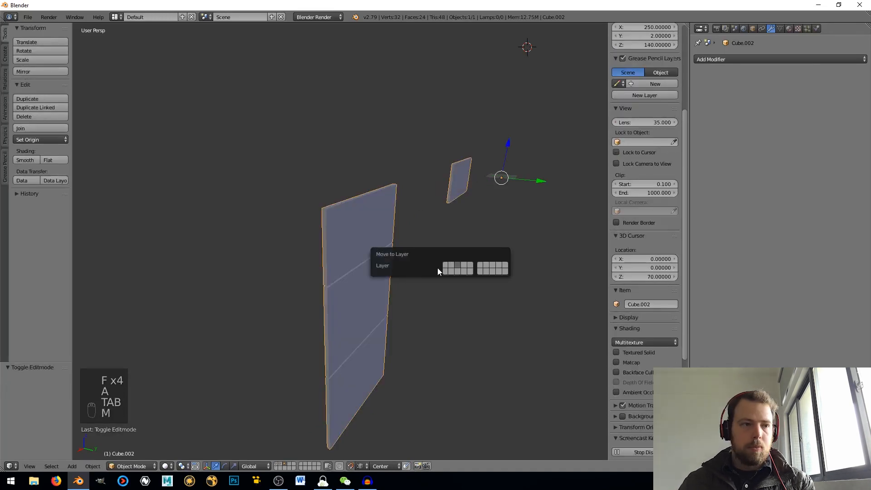
pyautogui.click(446, 264)
pyautogui.click(280, 467)
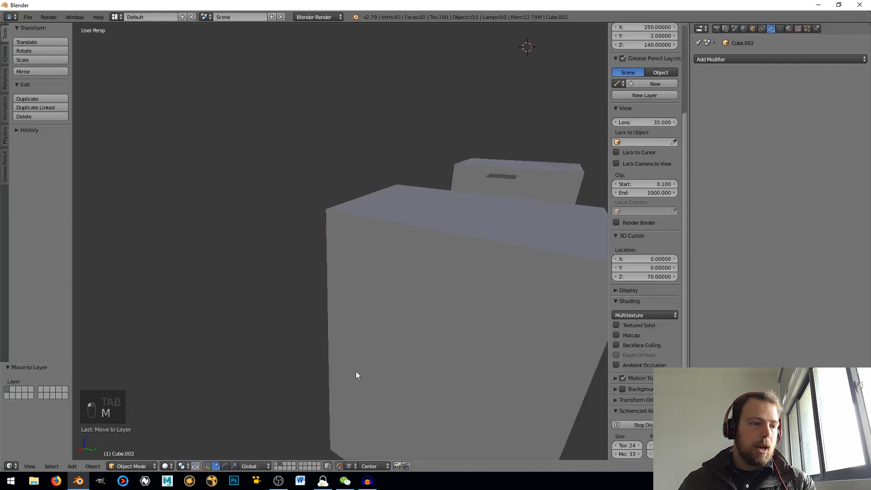
pyautogui.rightClick(374, 353)
pyautogui.press('m')
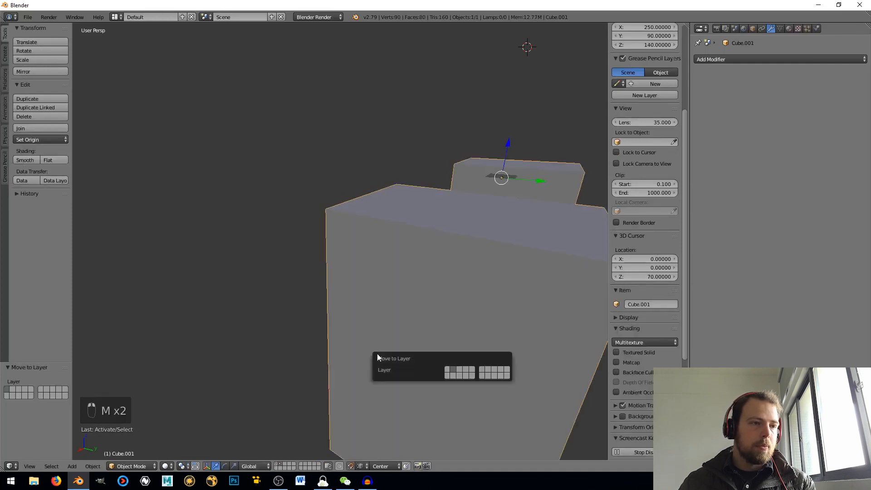
pyautogui.click(453, 370)
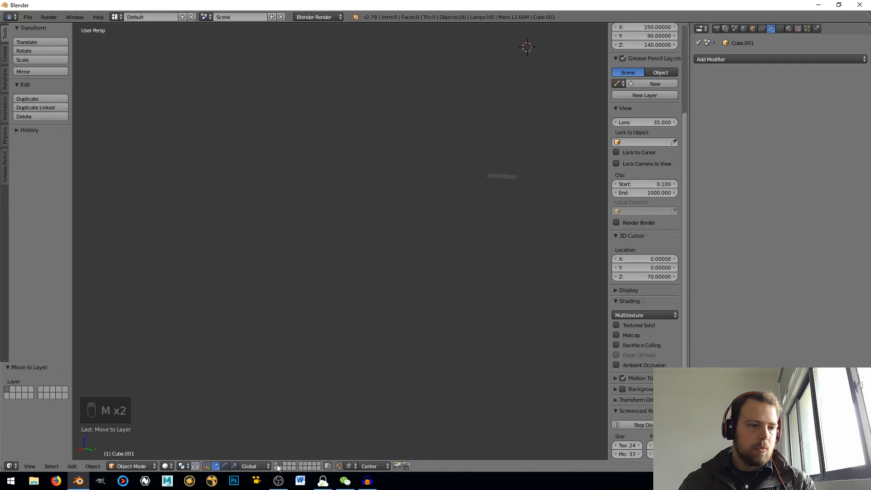
pyautogui.click(277, 465)
# Duplicate the pedestals in place and move the copy to the second layer, showing only that layer
pyautogui.moveTo(303, 366); pyautogui.dragTo(360, 284, button='middle')
pyautogui.rightClick(359, 244)
pyautogui.moveTo(396, 259); pyautogui.dragTo(373, 320, button='middle')
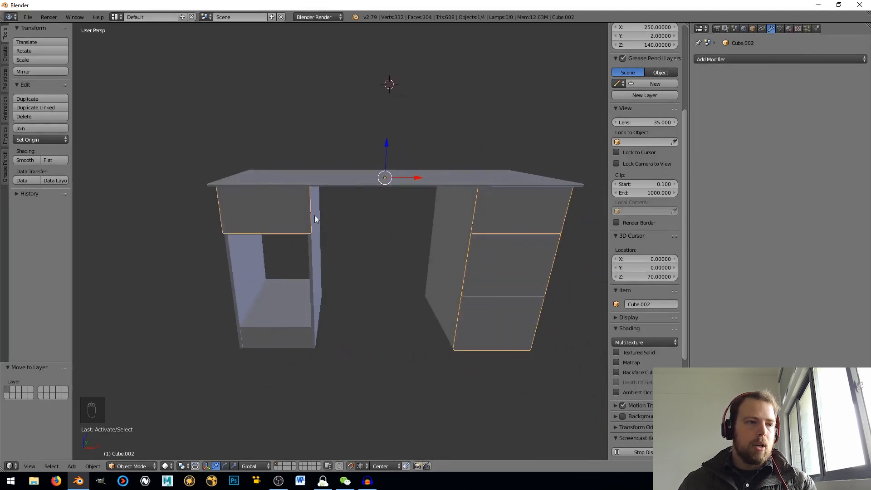
pyautogui.moveTo(434, 232); pyautogui.dragTo(333, 279, button='middle')
pyautogui.rightClick(336, 278)
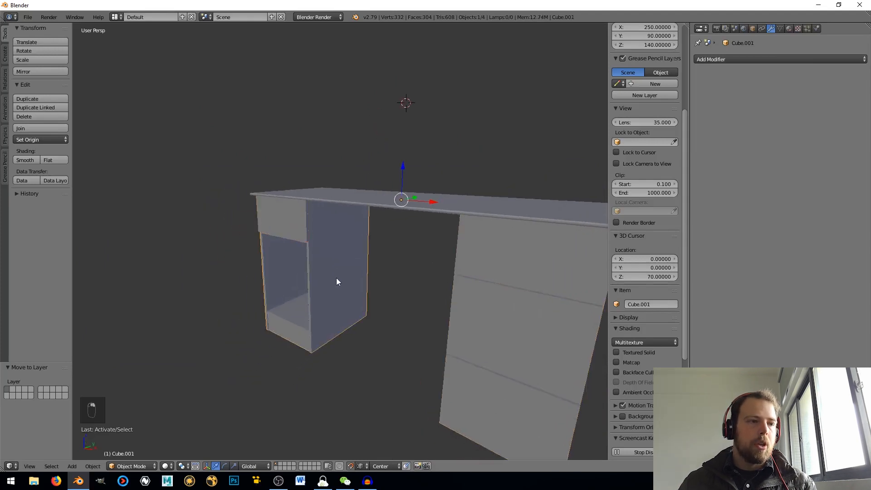
pyautogui.hotkey('shift', 'd')
pyautogui.rightClick(387, 279)
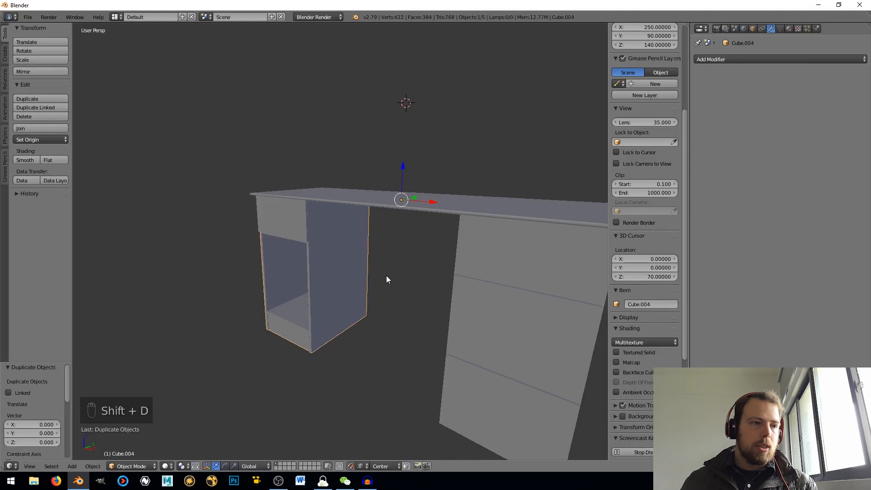
pyautogui.press('m')
pyautogui.click(466, 293)
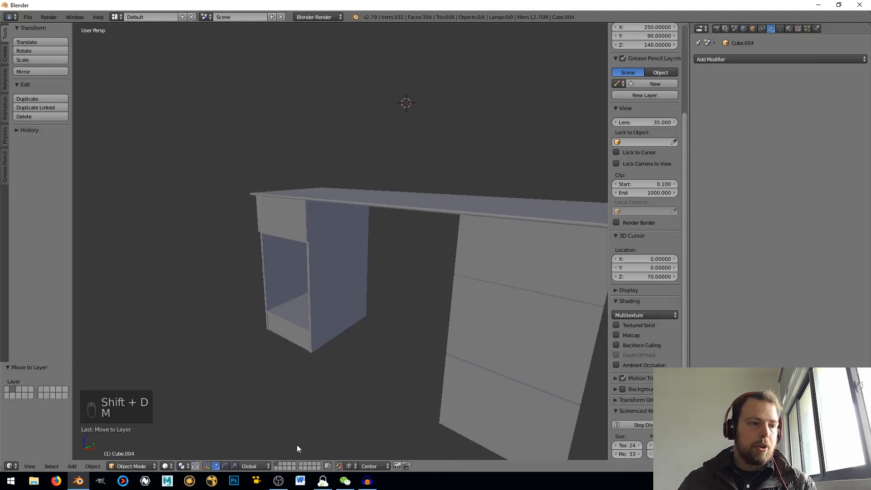
pyautogui.click(279, 466)
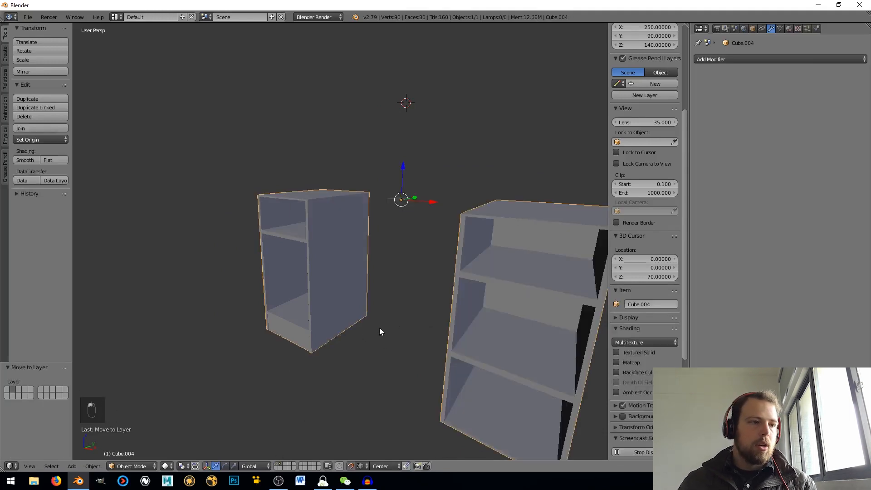
# Add a centred horizontal loop cut around the top drawer compartment of each duplicated pedestal
pyautogui.moveTo(380, 327); pyautogui.dragTo(377, 308, button='middle')
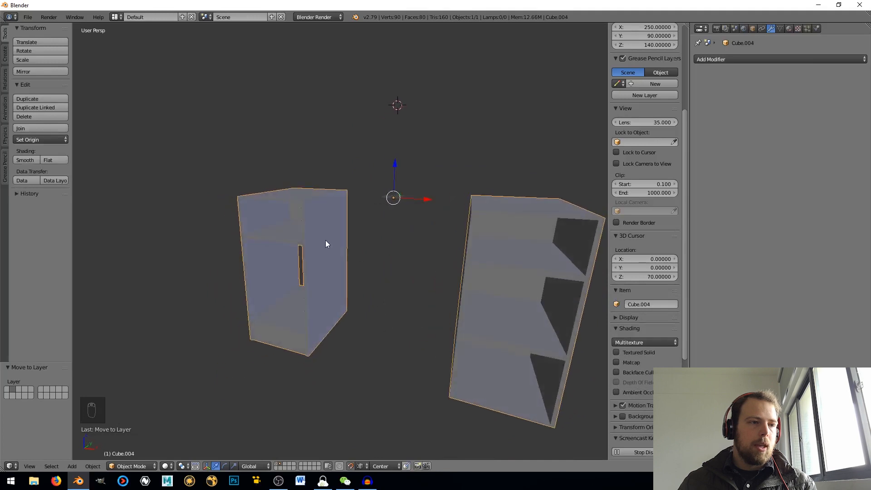
pyautogui.press('Tab')
pyautogui.hotkey('ctrl', 'r')
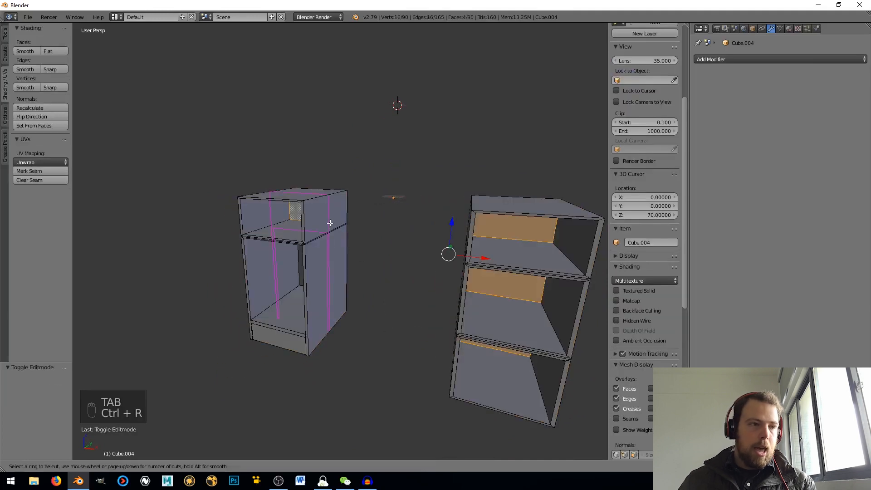
pyautogui.click(308, 220)
pyautogui.rightClick(309, 220)
pyautogui.moveTo(350, 241)
pyautogui.mouseDown(button='middle')
pyautogui.moveTo(379, 241)
pyautogui.moveTo(413, 217)
pyautogui.moveTo(379, 217)
pyautogui.moveTo(347, 237)
pyautogui.moveTo(351, 225)
pyautogui.mouseUp(button='middle')
pyautogui.hotkey('ctrl', 'r')
pyautogui.click(404, 214)
pyautogui.rightClick(404, 214)
# Select the new edge loops on both pedestals and bevel them with a Percent amount of 7
pyautogui.keyDown('alt'); pyautogui.keyDown('shift'); pyautogui.rightClick(316, 222); pyautogui.keyUp('shift'); pyautogui.keyUp('alt')
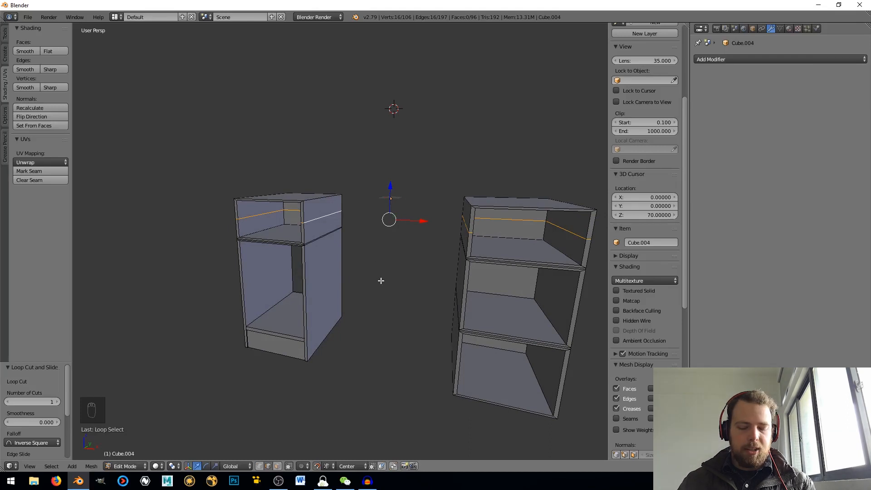
pyautogui.hotkey('ctrl', 'b')
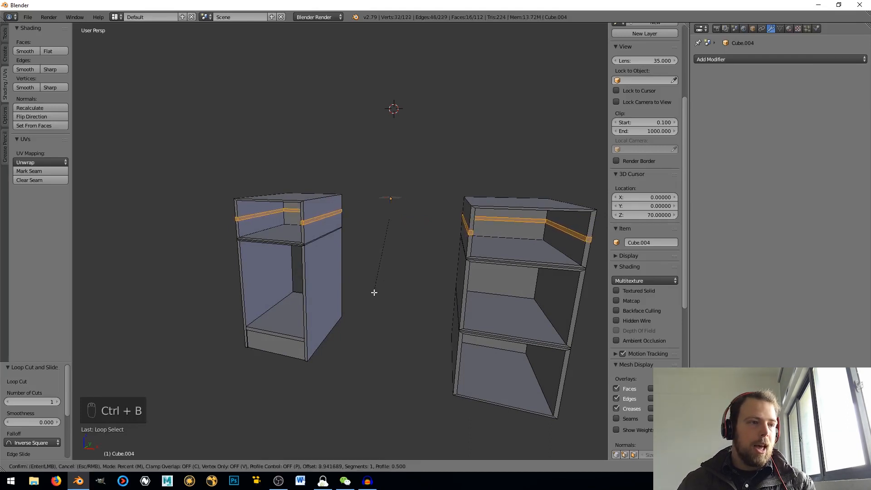
pyautogui.click(374, 296)
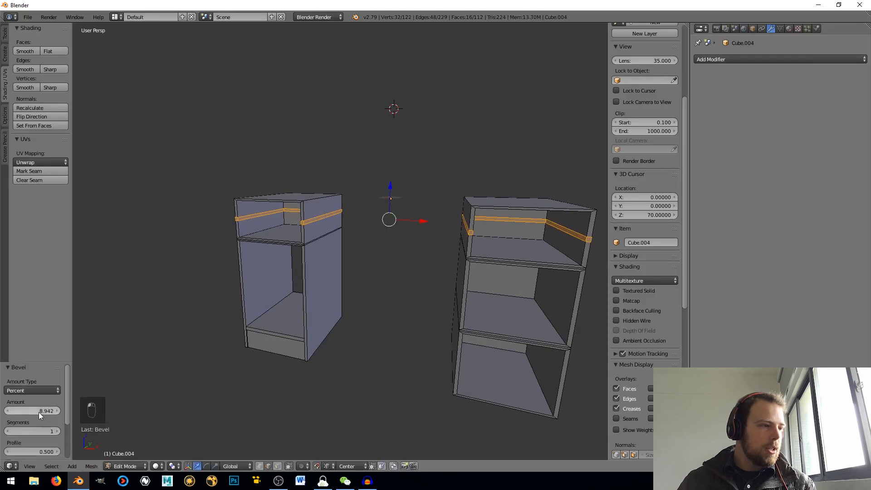
pyautogui.doubleClick(39, 411)
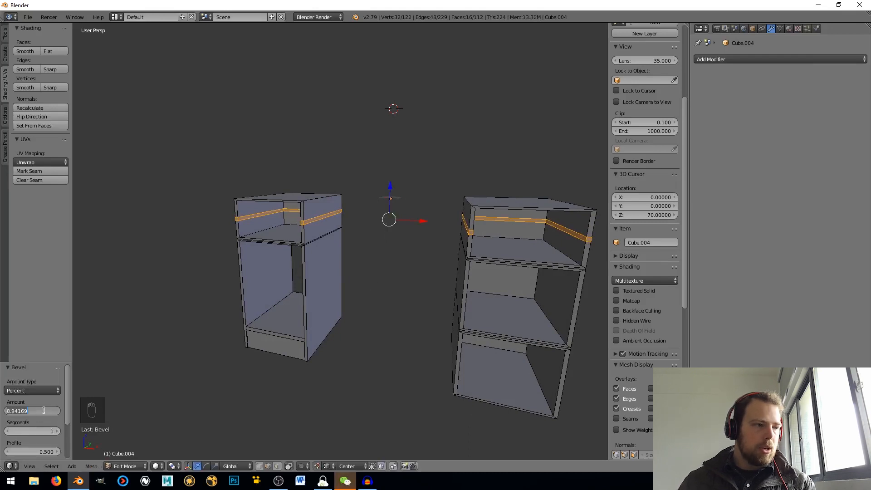
pyautogui.write('7')
pyautogui.press('Return')
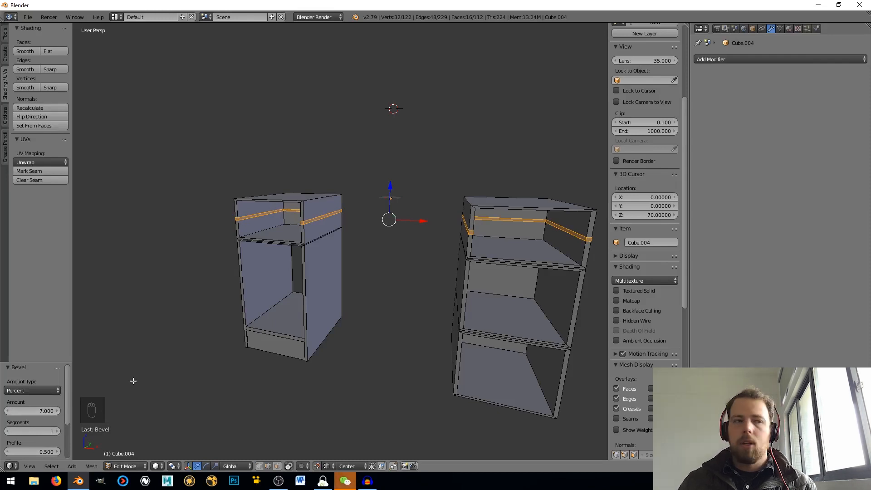
# Delete the narrow bevelled strip face on the inward-facing side of each pedestal, and switch to edge selection
pyautogui.moveTo(299, 245)
pyautogui.mouseDown(button='middle')
pyautogui.moveTo(282, 237)
pyautogui.moveTo(287, 249)
pyautogui.mouseUp(button='middle')
pyautogui.scroll(2, 305, 241)
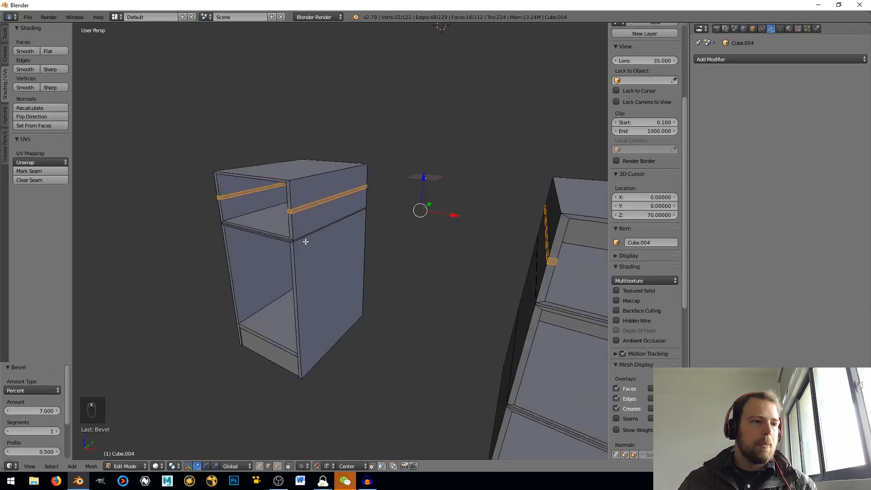
pyautogui.keyDown('shift'); pyautogui.click(277, 466); pyautogui.keyUp('shift')
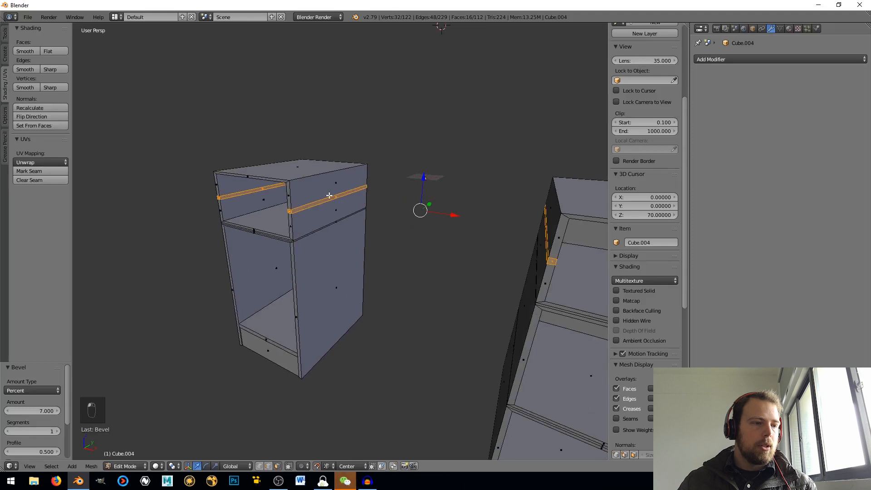
pyautogui.rightClick(335, 198)
pyautogui.moveTo(334, 195); pyautogui.dragTo(445, 189, button='middle')
pyautogui.rightClick(445, 189)
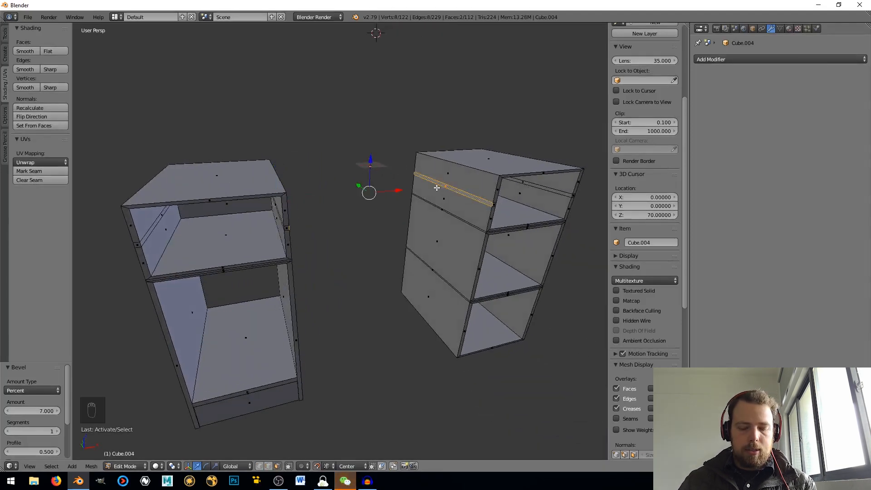
pyautogui.press('f')
pyautogui.moveTo(437, 188); pyautogui.dragTo(378, 196, button='middle')
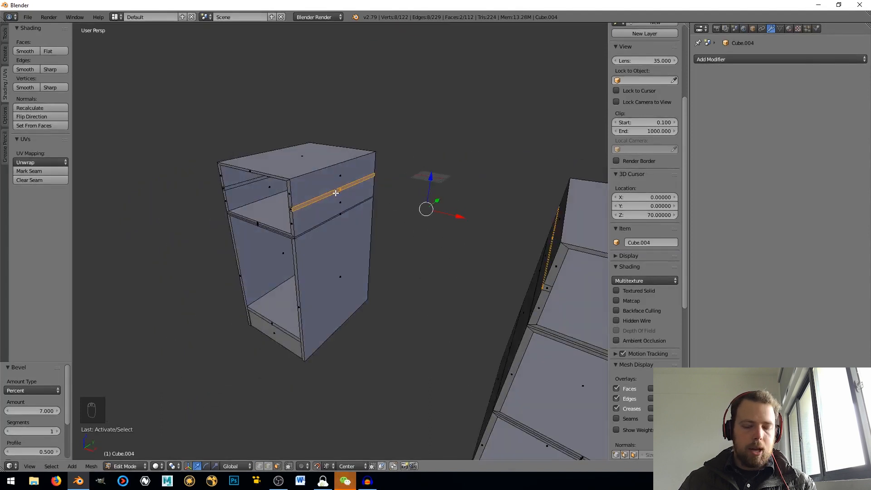
pyautogui.press('x')
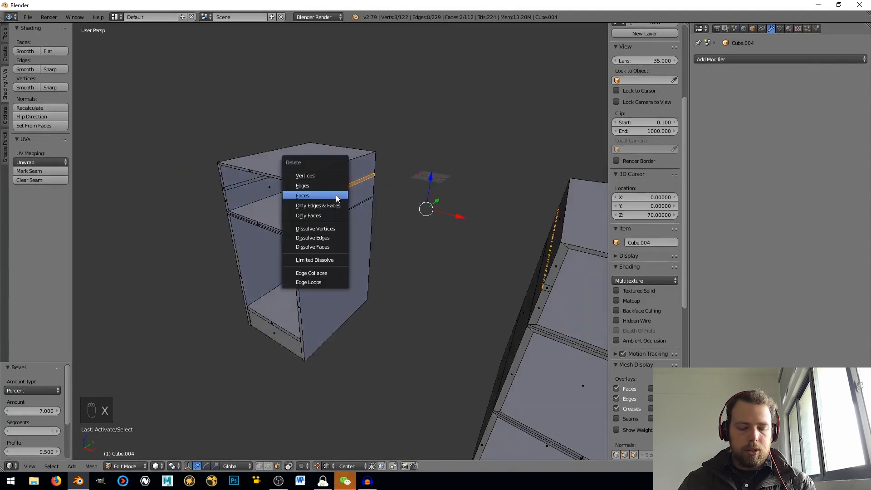
pyautogui.click(310, 195)
pyautogui.click(269, 466)
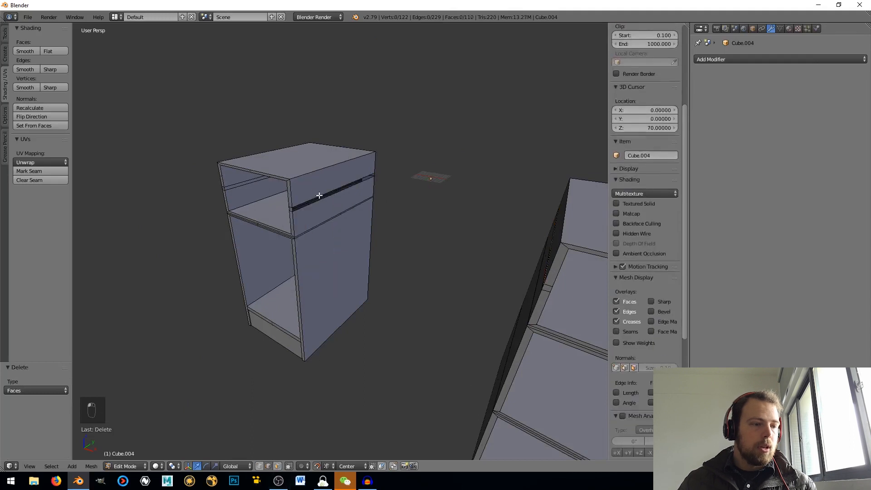
# Bridge the facing upper and lower slot edges of the two pedestals with two horizontal faces across the gap
pyautogui.rightClick(321, 193)
pyautogui.moveTo(323, 189); pyautogui.dragTo(404, 218, button='middle')
pyautogui.keyDown('shift'); pyautogui.rightClick(473, 169); pyautogui.keyUp('shift')
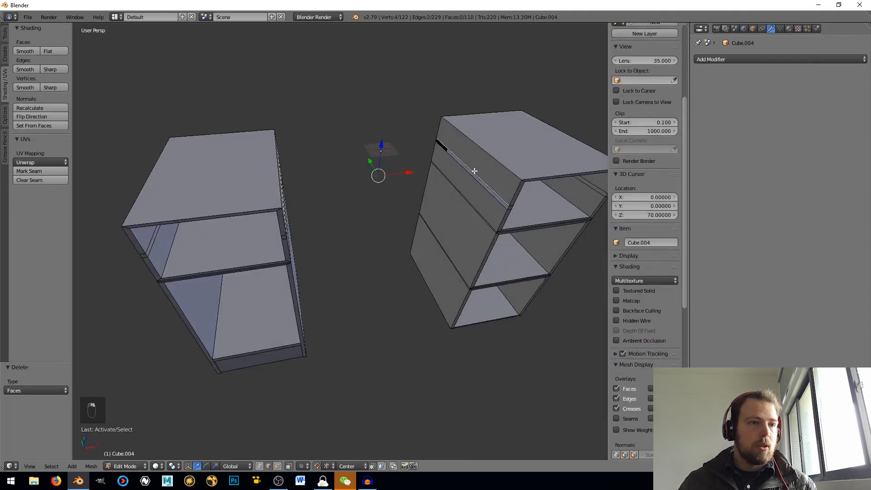
pyautogui.press('f')
pyautogui.moveTo(418, 249); pyautogui.dragTo(316, 231, button='middle')
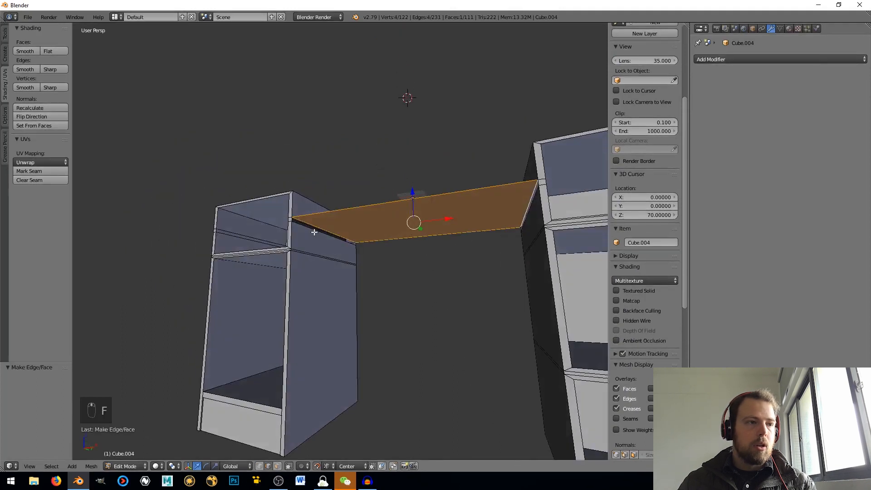
pyautogui.rightClick(316, 231)
pyautogui.moveTo(385, 256); pyautogui.dragTo(422, 263, button='middle')
pyautogui.keyDown('shift'); pyautogui.rightClick(467, 231); pyautogui.keyUp('shift')
pyautogui.press('f')
pyautogui.press('a')
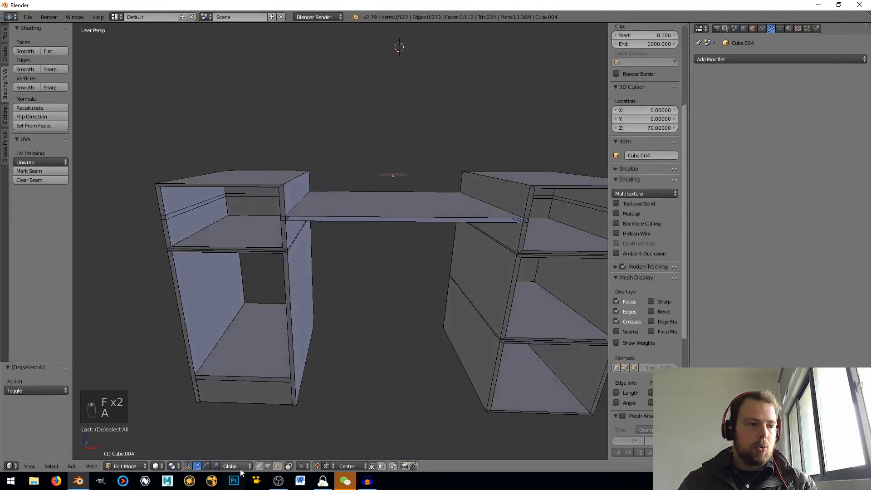
# Delete all pedestal faces, keeping only the two parallel faces that spanned the gap
pyautogui.click(277, 467)
pyautogui.rightClick(374, 202)
pyautogui.scroll(3, 368, 229)
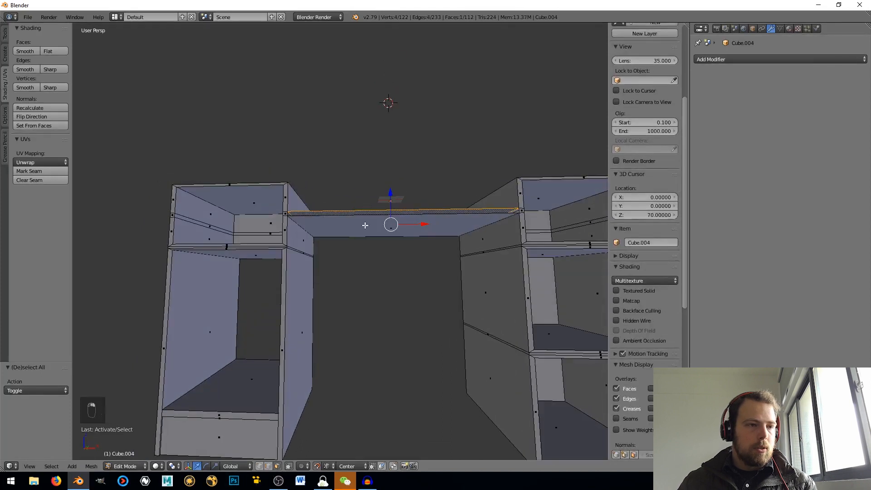
pyautogui.hotkey('ctrl', 'i')
pyautogui.hotkey('ctrl', 'o')
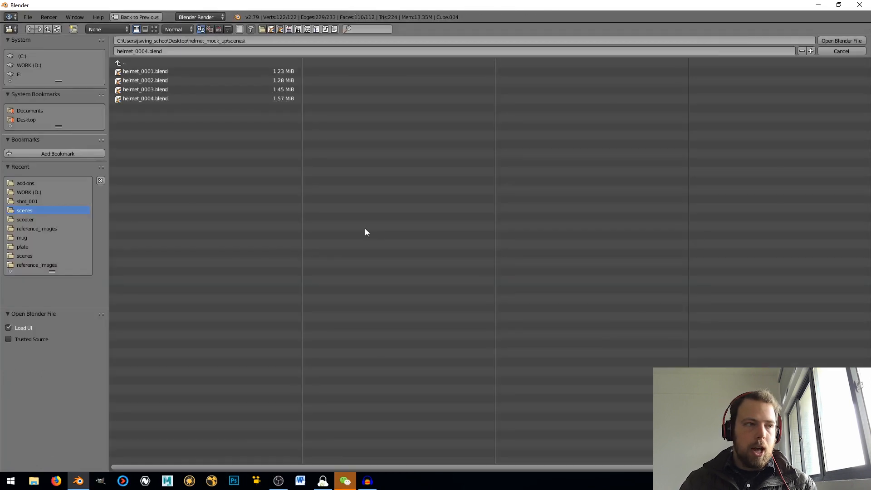
pyautogui.click(857, 51)
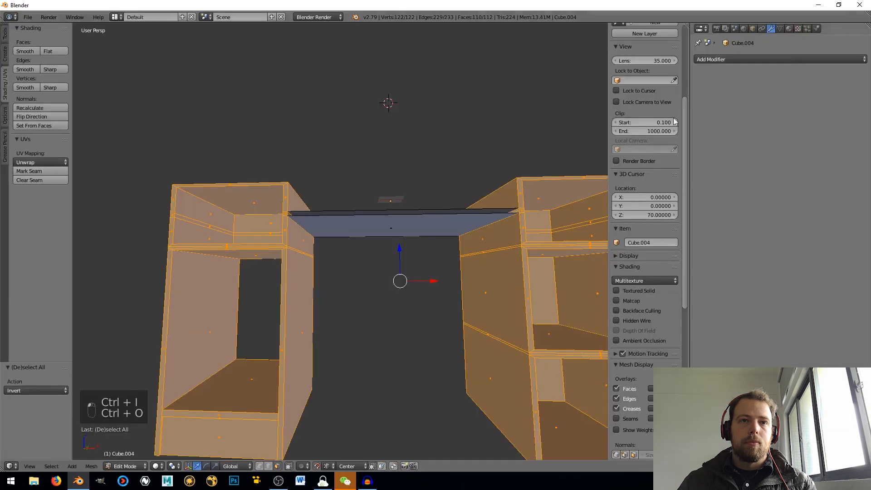
pyautogui.press('x')
pyautogui.click(415, 196)
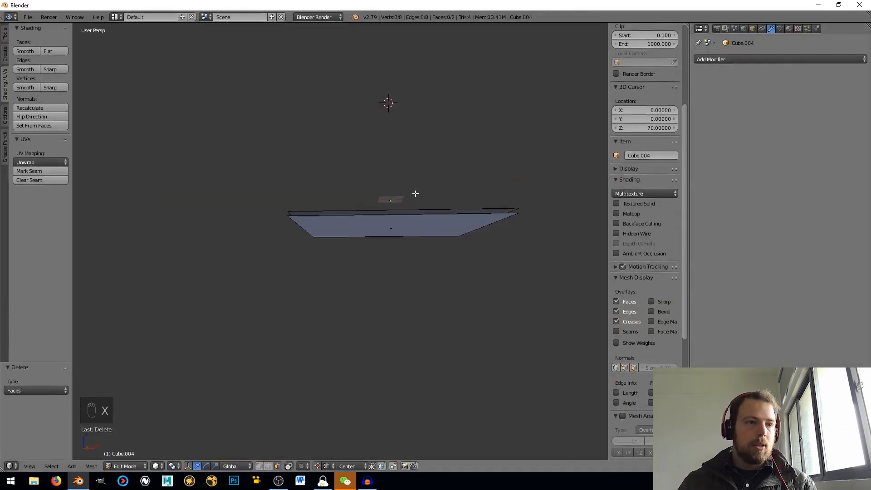
# Fill the gap between the two parallel faces along one short end and the long front side
pyautogui.moveTo(403, 225); pyautogui.dragTo(372, 277, button='middle')
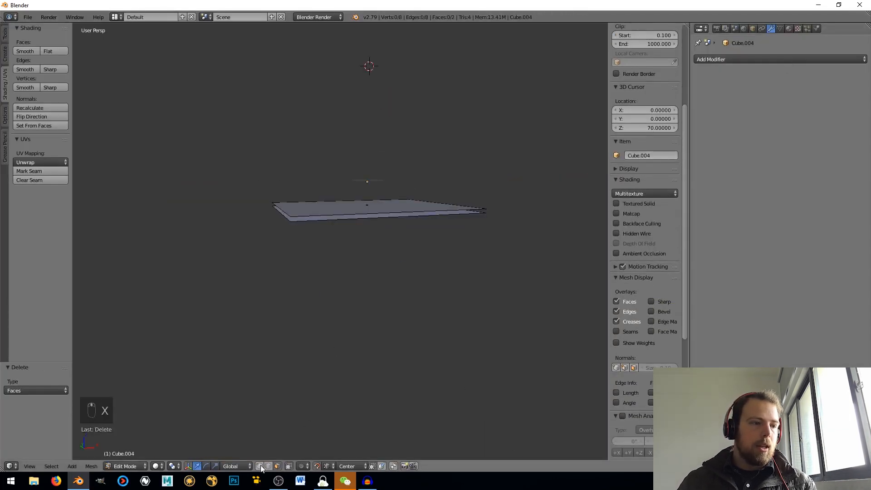
pyautogui.rightClick(278, 211)
pyautogui.keyDown('shift'); pyautogui.rightClick(280, 210); pyautogui.keyUp('shift')
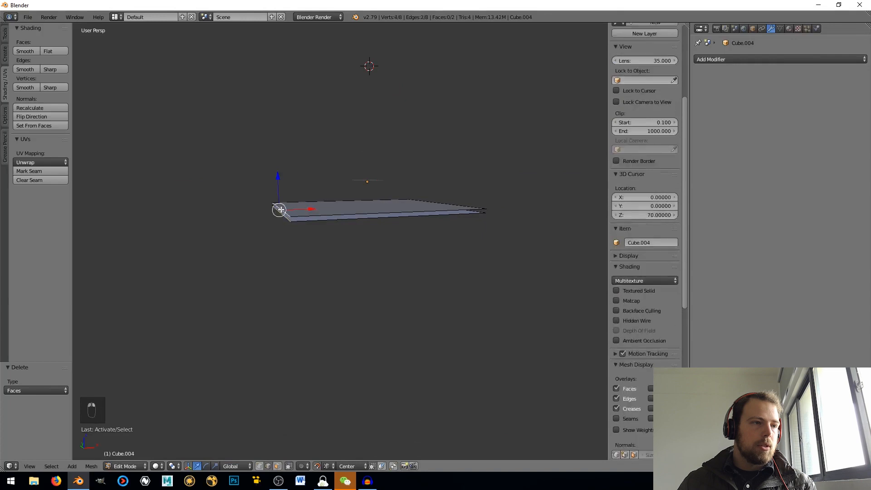
pyautogui.press('f')
pyautogui.press('a')
pyautogui.rightClick(338, 214)
pyautogui.keyDown('shift'); pyautogui.rightClick(335, 219); pyautogui.keyUp('shift')
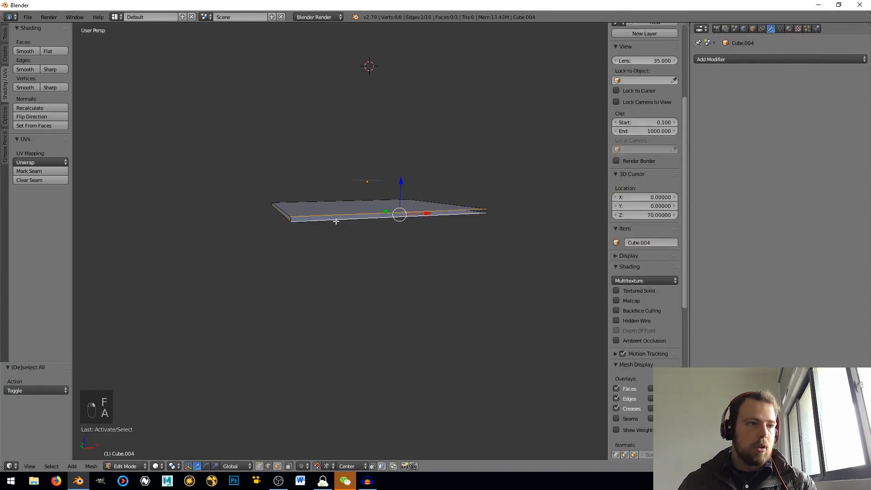
pyautogui.press('f')
# Fill the remaining two open sides between the parallel faces to close the flat slab
pyautogui.moveTo(336, 222); pyautogui.dragTo(414, 286, button='middle')
pyautogui.rightClick(490, 319)
pyautogui.keyDown('shift'); pyautogui.rightClick(488, 332); pyautogui.keyUp('shift')
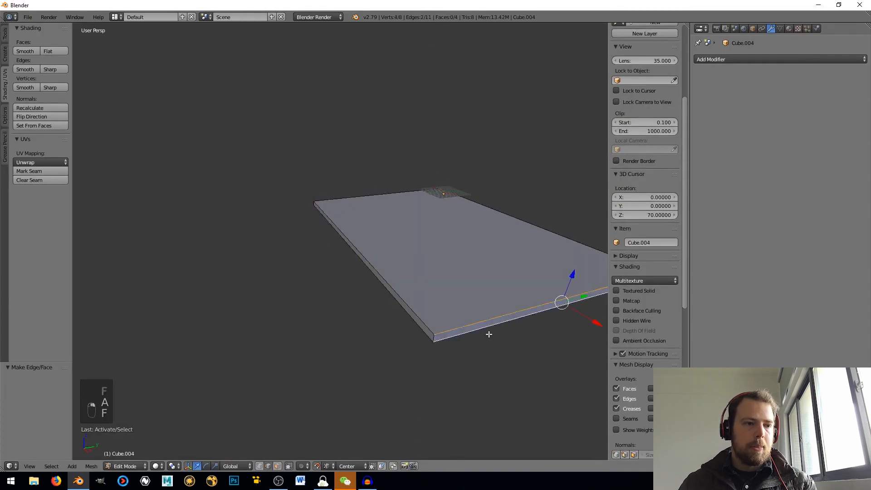
pyautogui.press('f')
pyautogui.press('a')
pyautogui.moveTo(577, 296); pyautogui.dragTo(465, 288, button='middle')
pyautogui.rightClick(492, 309)
pyautogui.keyDown('shift'); pyautogui.rightClick(439, 274); pyautogui.keyUp('shift')
pyautogui.press('f')
pyautogui.press('a')
pyautogui.moveTo(288, 273); pyautogui.dragTo(420, 276, button='middle')
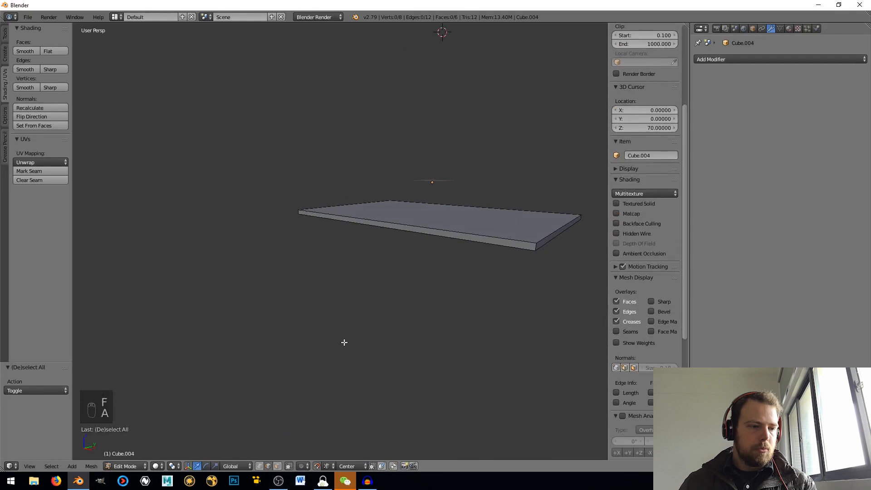
# Extrude the slab's narrow front face outward by 2
pyautogui.press('Tab')
pyautogui.moveTo(427, 229); pyautogui.dragTo(416, 227, button='middle')
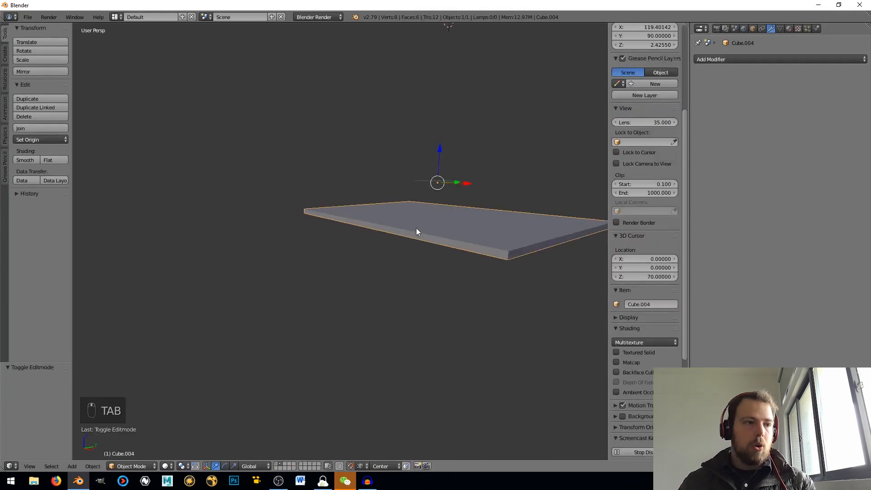
pyautogui.press('Tab')
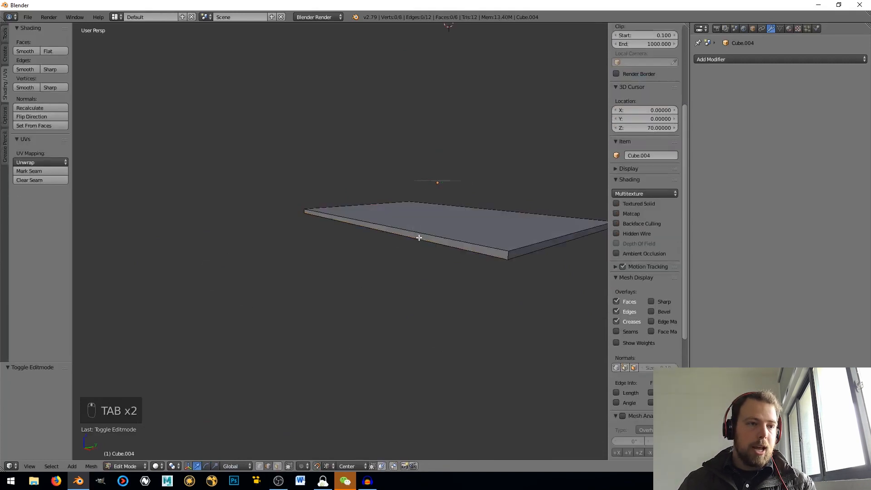
pyautogui.click(277, 466)
pyautogui.rightClick(418, 234)
pyautogui.moveTo(417, 234); pyautogui.dragTo(384, 259, button='middle')
pyautogui.press('e')
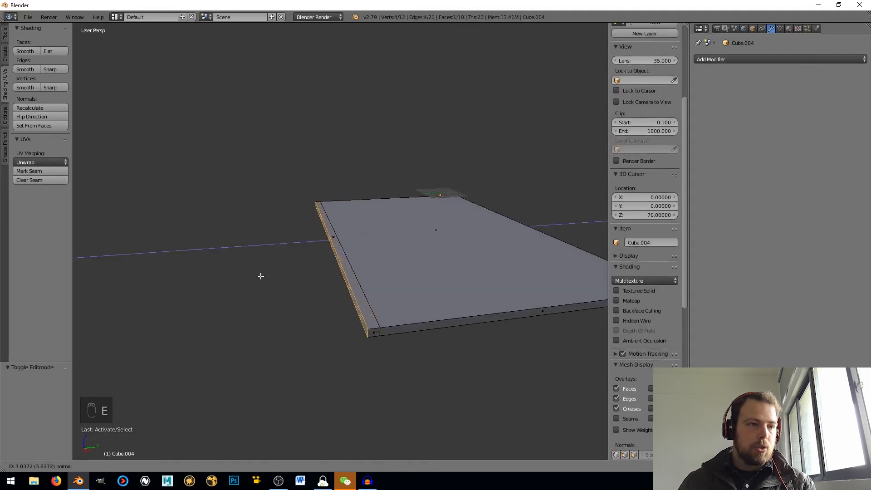
pyautogui.write('1')
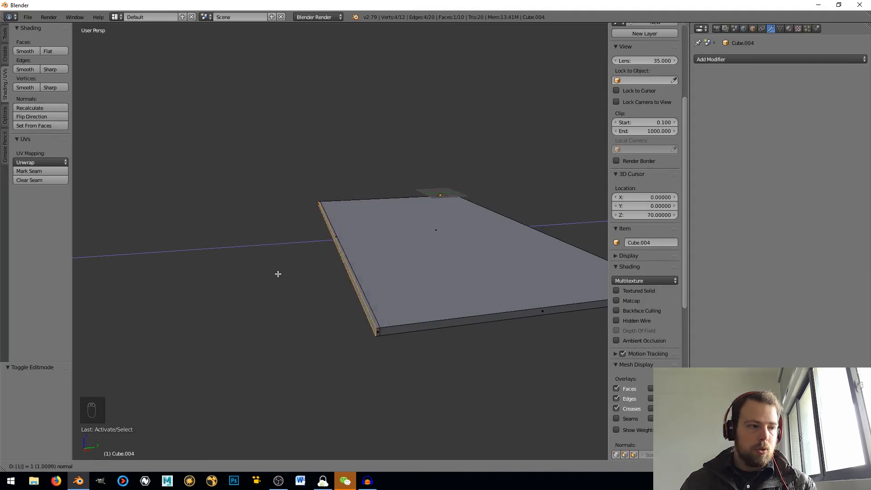
pyautogui.press('Return')
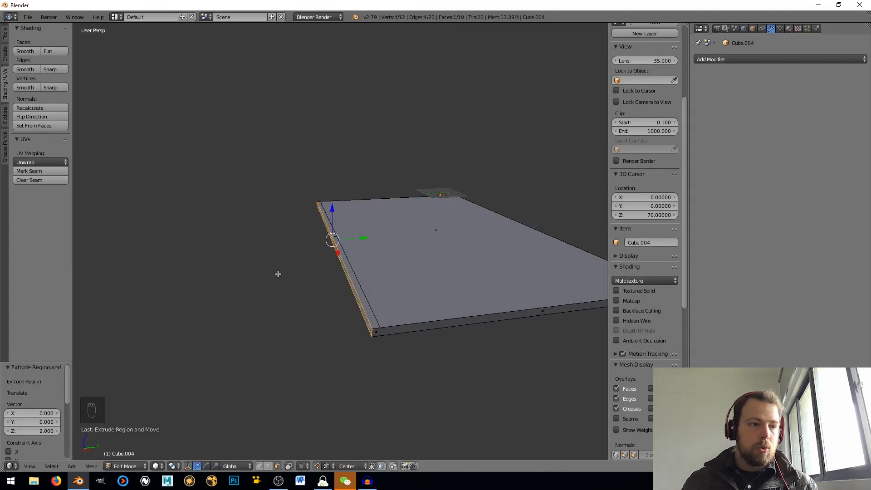
# Extrude the top face of the slab's new front strip upward by 4
pyautogui.rightClick(343, 257)
pyautogui.moveTo(342, 256); pyautogui.dragTo(372, 292, button='middle')
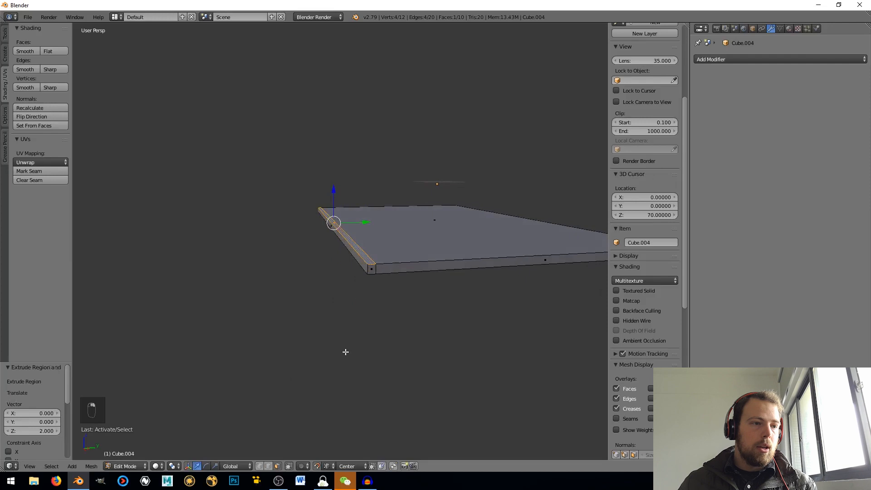
pyautogui.press('e')
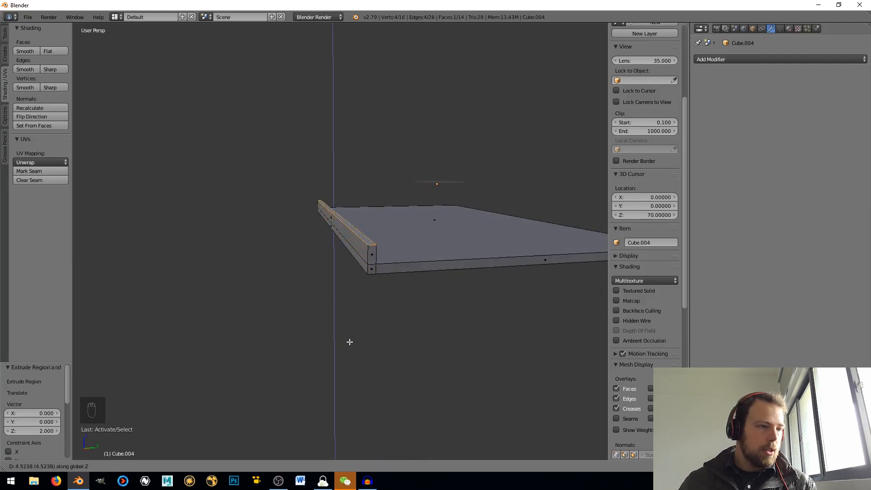
pyautogui.click(350, 339)
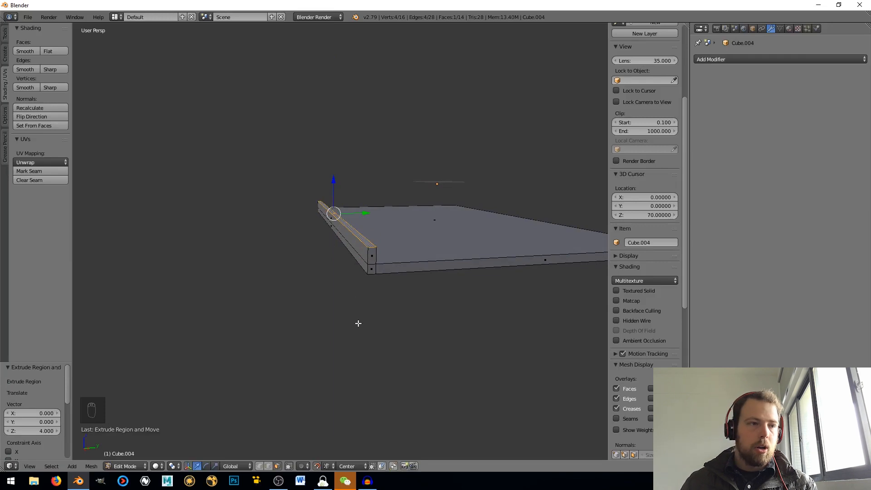
# Select the bottom face of the slab's front strip
pyautogui.moveTo(358, 323); pyautogui.dragTo(360, 260, button='middle')
pyautogui.rightClick(343, 140)
pyautogui.moveTo(312, 153); pyautogui.dragTo(309, 177, button='middle')
pyautogui.press('e')
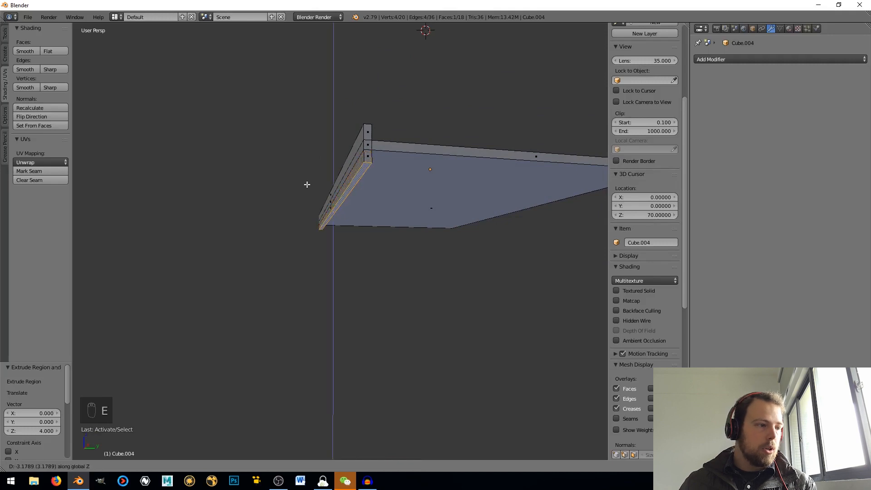
pyautogui.rightClick(307, 184)
pyautogui.hotkey('ctrl', 'z')
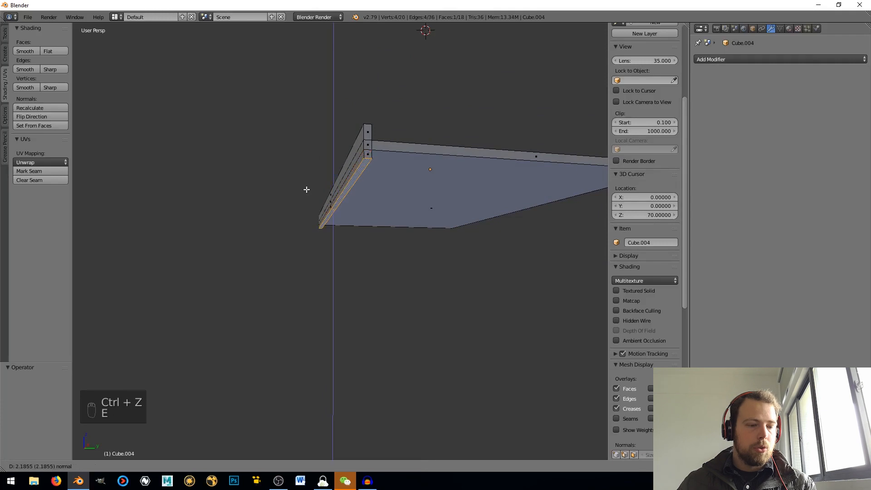
pyautogui.rightClick(306, 190)
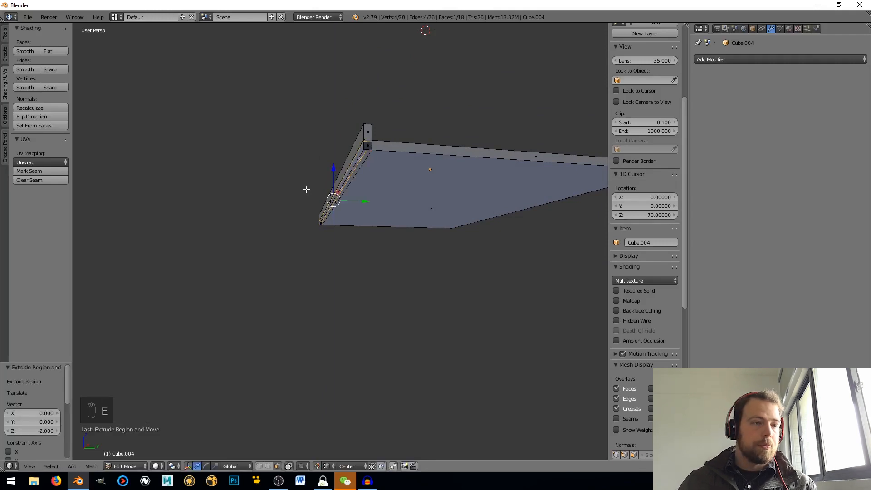
pyautogui.hotkey('ctrl', 'z')
# Extrude the bottom face of the front strip downward by 2
pyautogui.press('e')
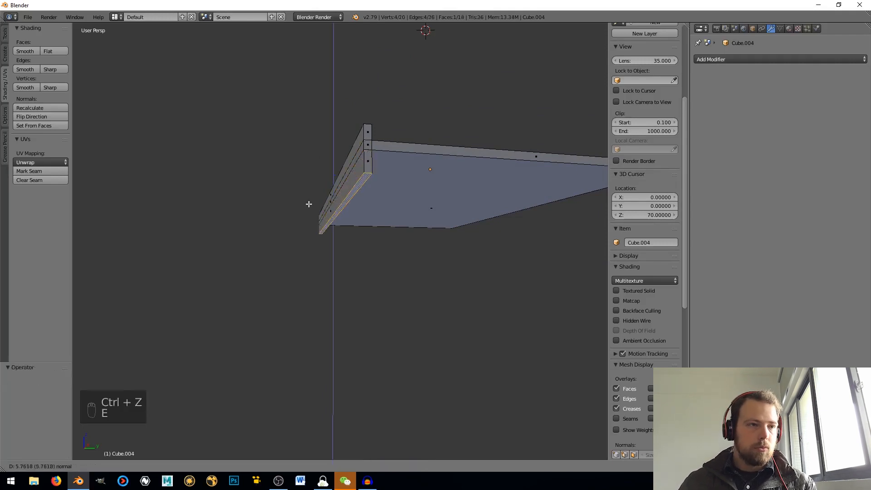
pyautogui.write('2')
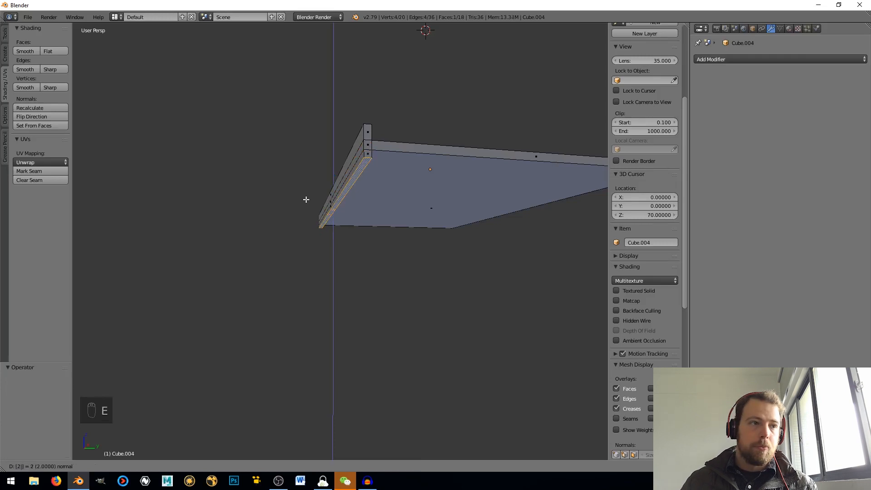
pyautogui.press('Return')
# Return to Object Mode, move the finished middle drawer piece to the first layer, and display that layer
pyautogui.moveTo(307, 200); pyautogui.dragTo(386, 451, button='middle')
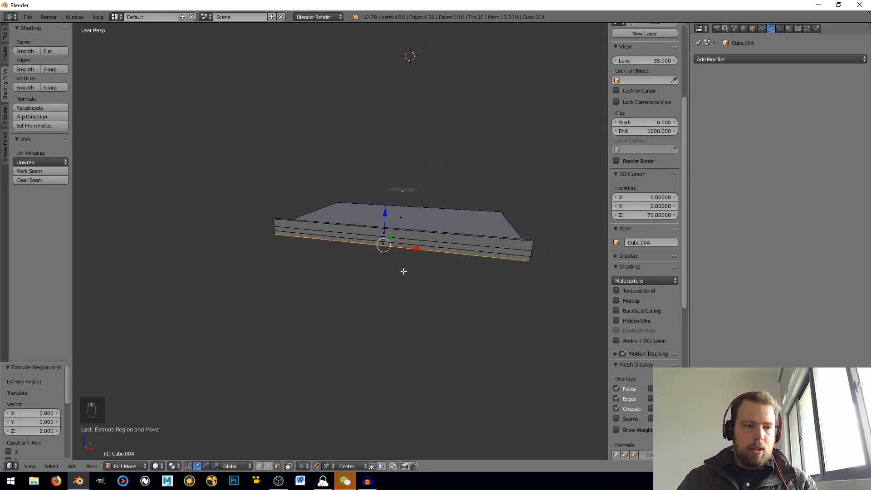
pyautogui.press('Tab')
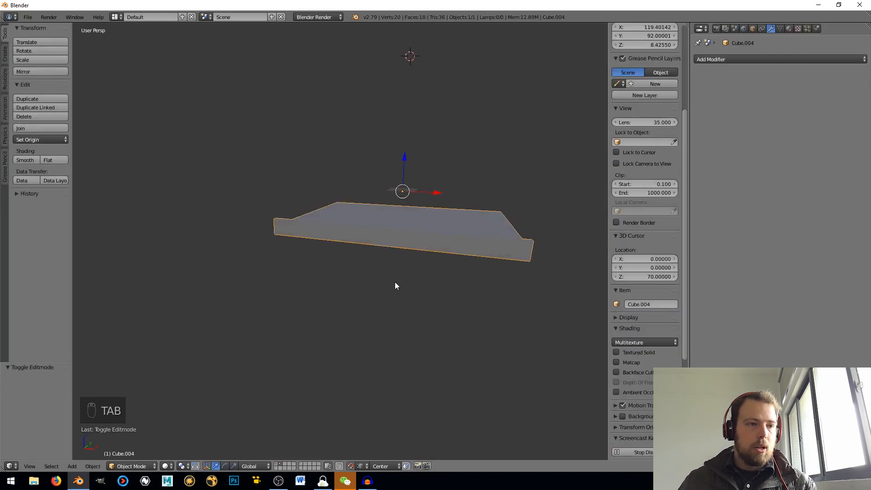
pyautogui.press('m')
pyautogui.click(467, 297)
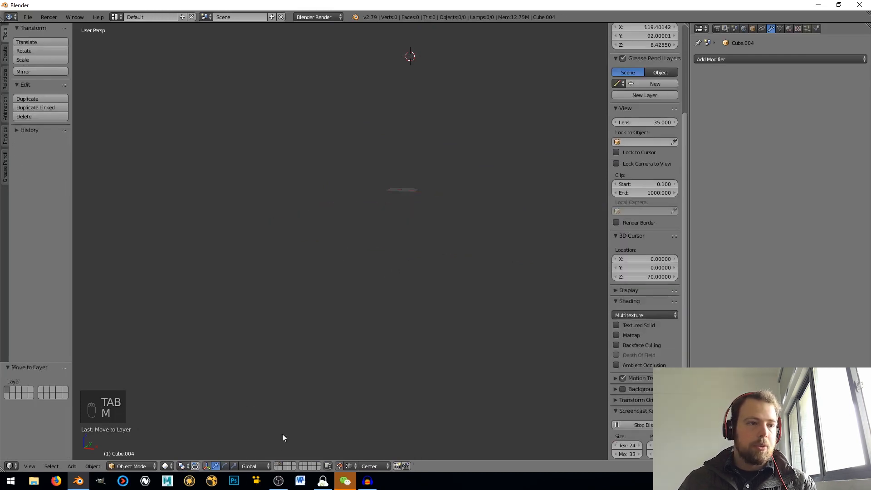
pyautogui.click(277, 464)
pyautogui.moveTo(348, 316); pyautogui.dragTo(317, 331, button='middle')
# Start saving the scene and browse to the tutorials folder on the WORK (D:) drive
pyautogui.hotkey('ctrl', 's')
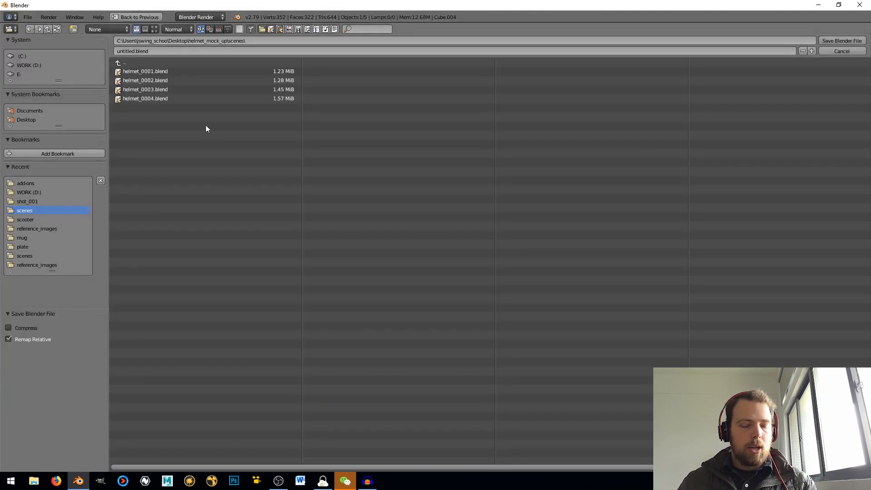
pyautogui.click(117, 63)
pyautogui.click(117, 62)
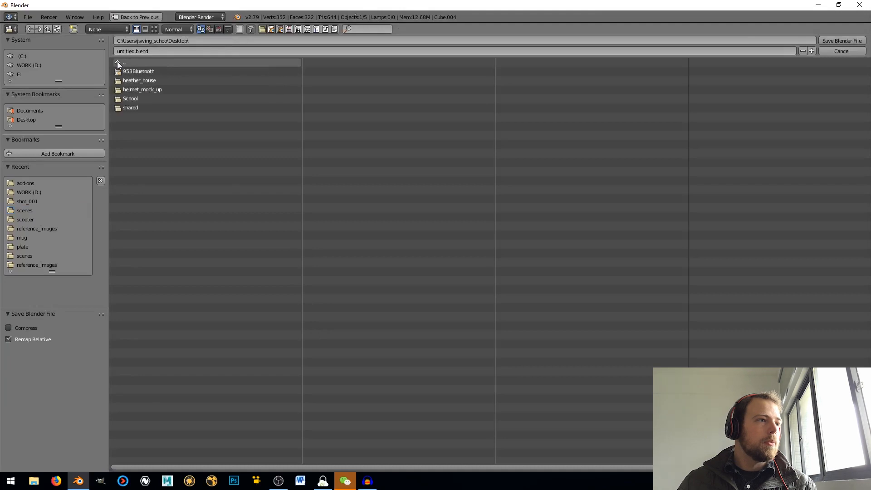
pyautogui.click(117, 63)
pyautogui.click(27, 66)
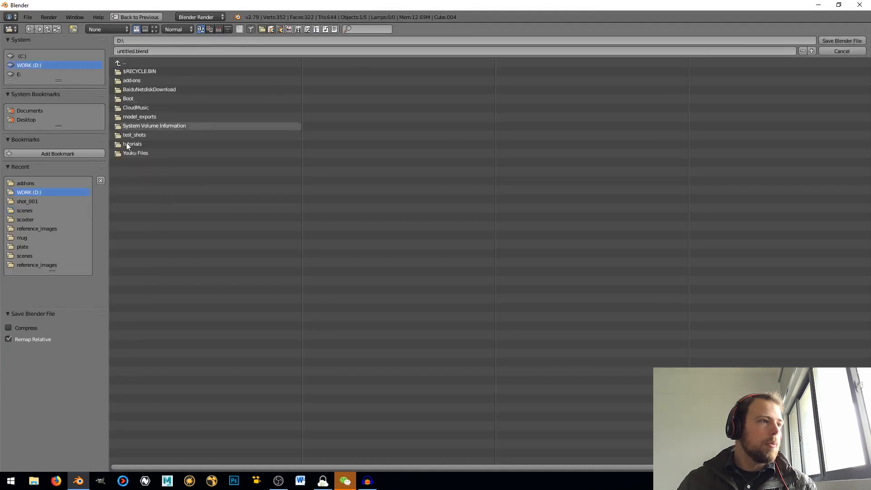
pyautogui.click(132, 144)
pyautogui.click(129, 64)
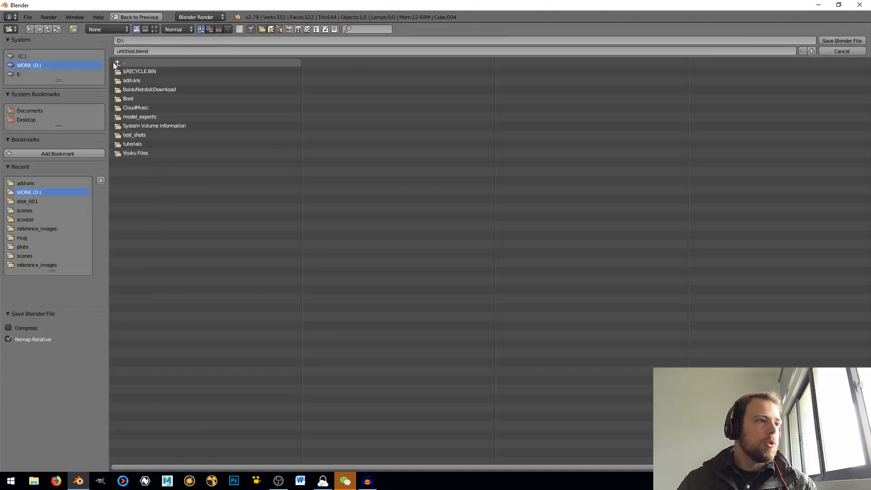
pyautogui.click(128, 144)
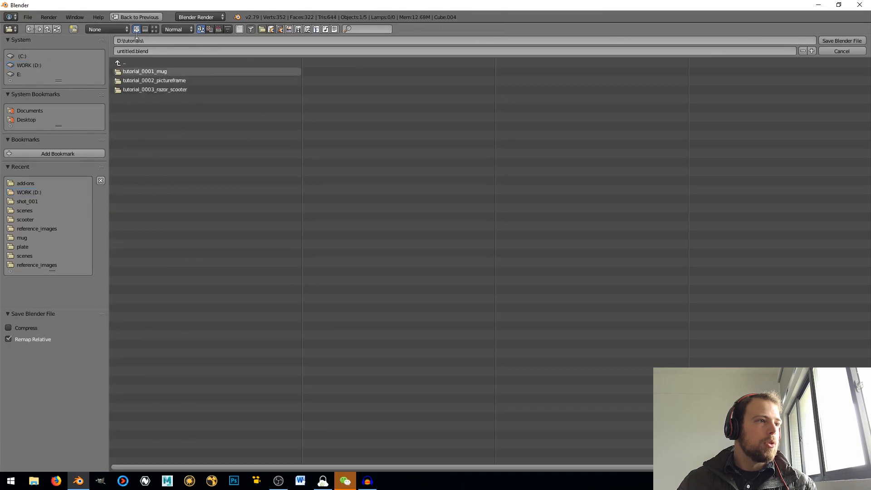
# Create a new folder named tutorial_0004_desk inside the tutorials folder
pyautogui.click(77, 28)
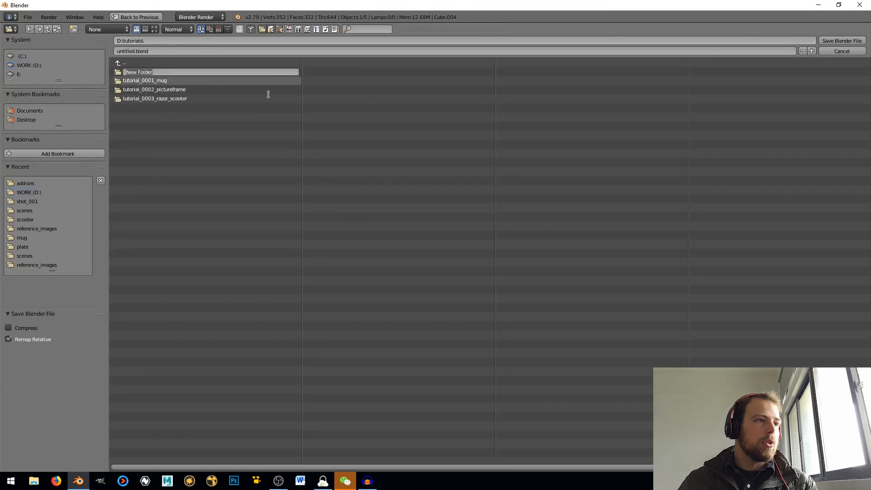
pyautogui.write('tutorial')
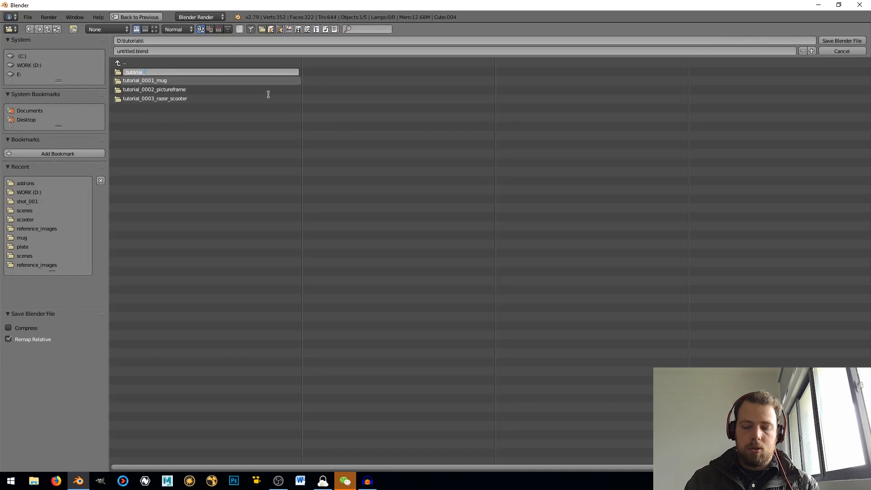
pyautogui.write('_0004')
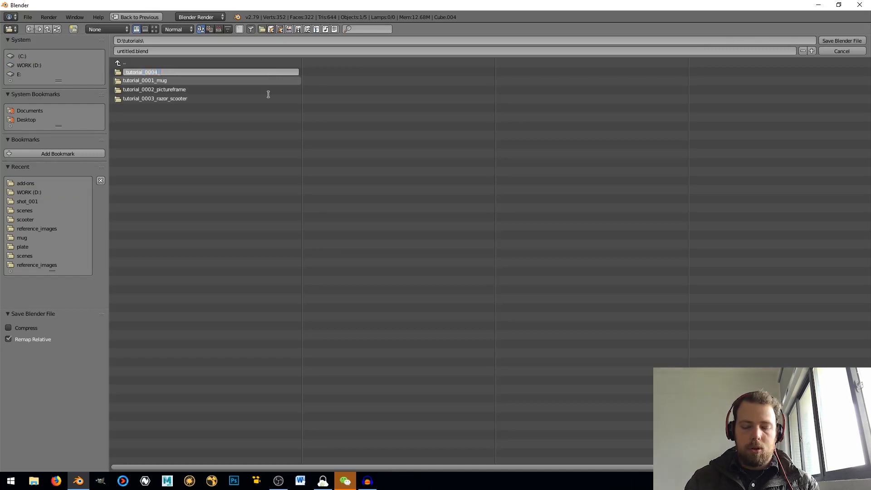
pyautogui.write('_desk')
pyautogui.press('Return')
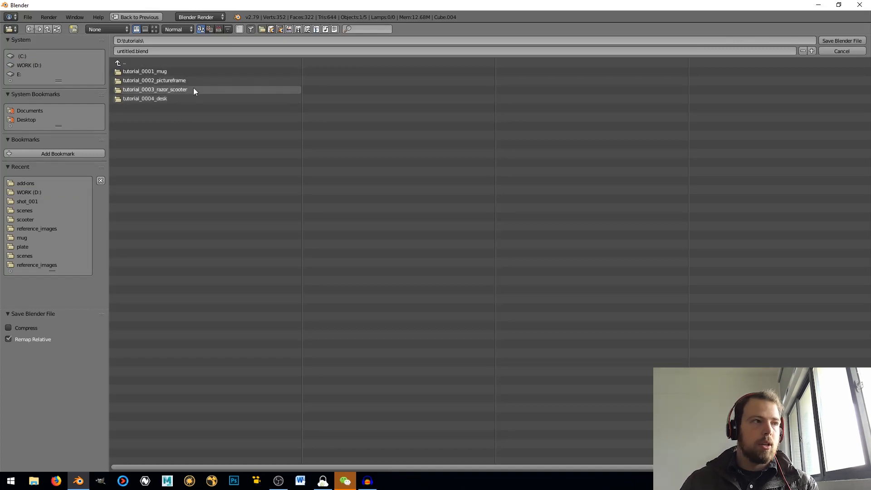
# Open the tutorial_0004_desk folder and create a subfolder named scenes in it
pyautogui.click(129, 98)
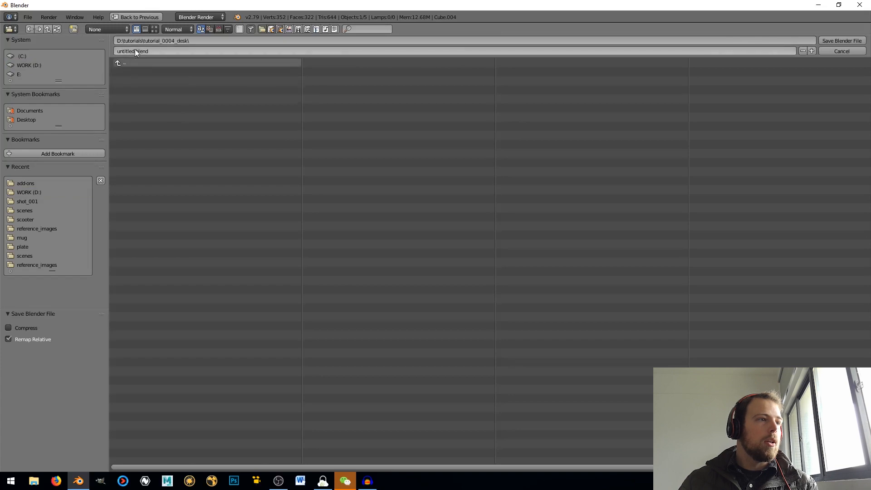
pyautogui.click(73, 28)
pyautogui.write('sce')
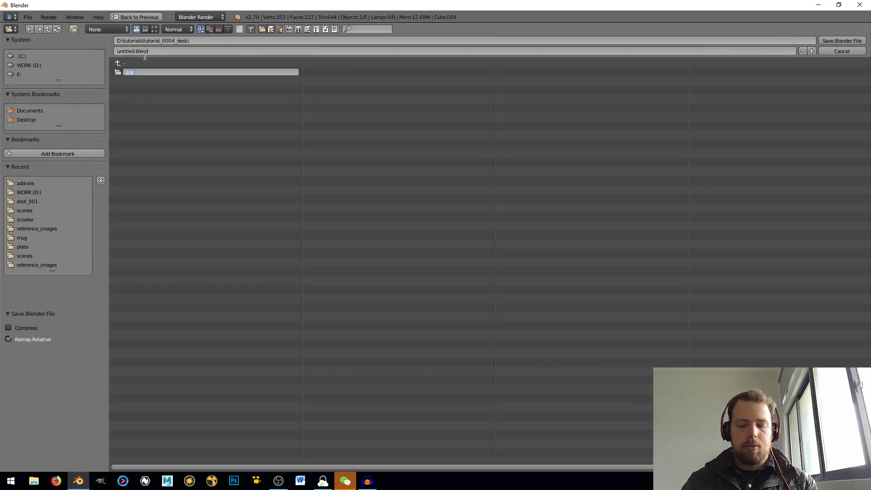
pyautogui.write('nes')
pyautogui.press('Return')
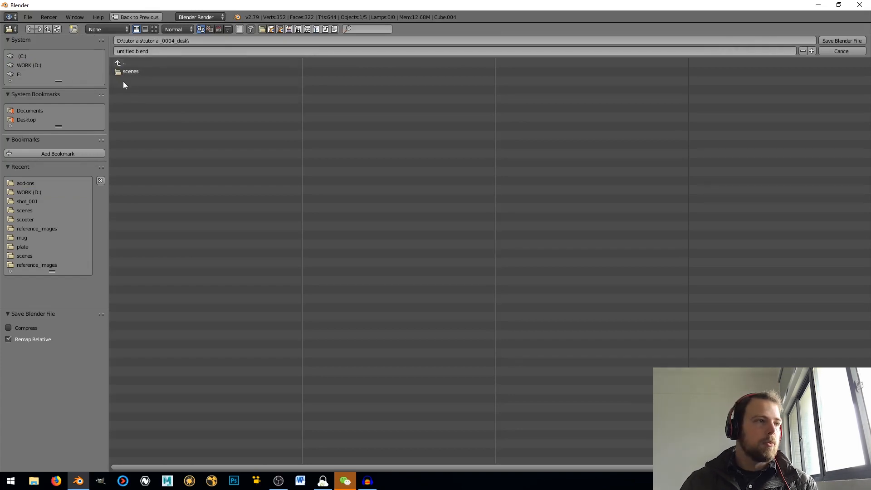
# Save the scene as desk_0001.blend inside the scenes folder
pyautogui.click(129, 71)
pyautogui.click(133, 52)
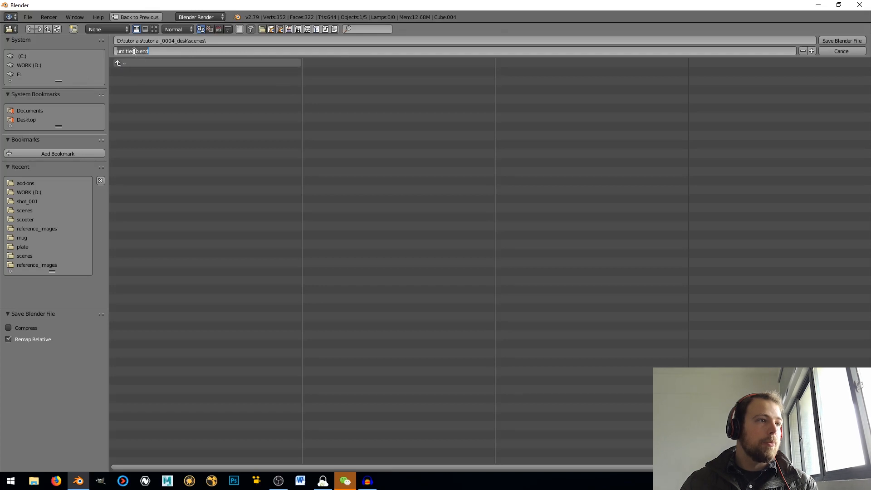
pyautogui.write('desk')
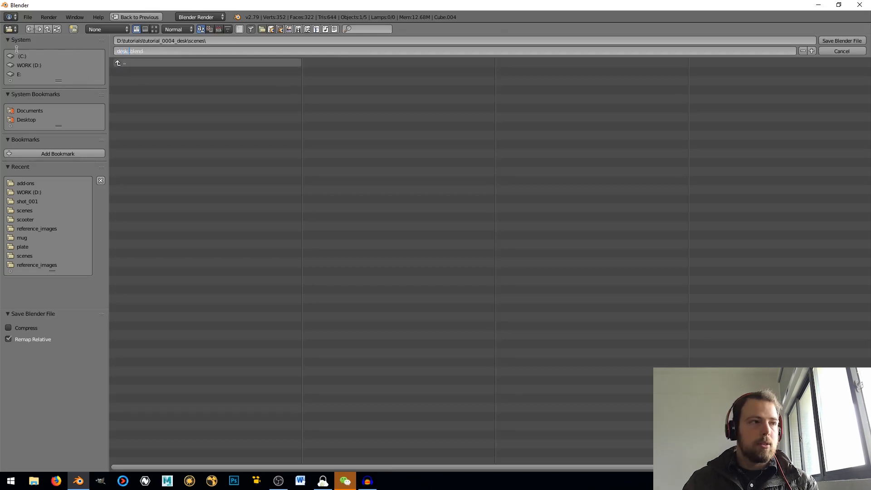
pyautogui.write('_')
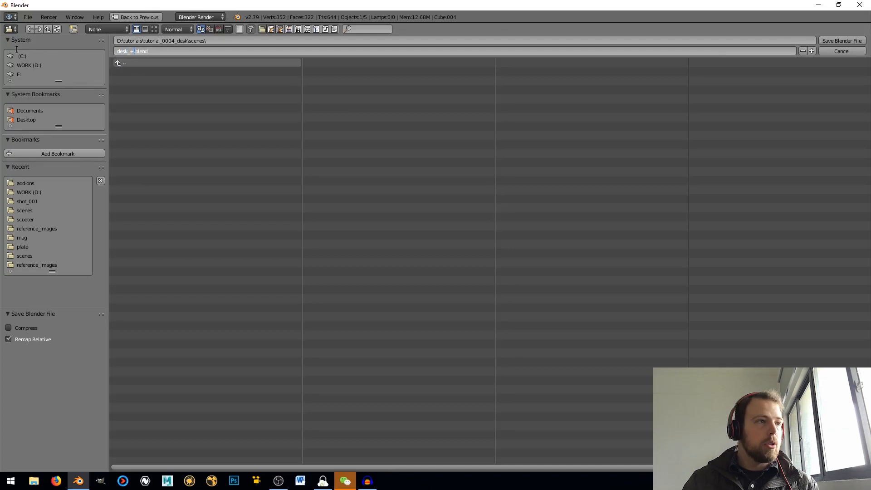
pyautogui.press('BackSpace')
pyautogui.press('BackSpace')
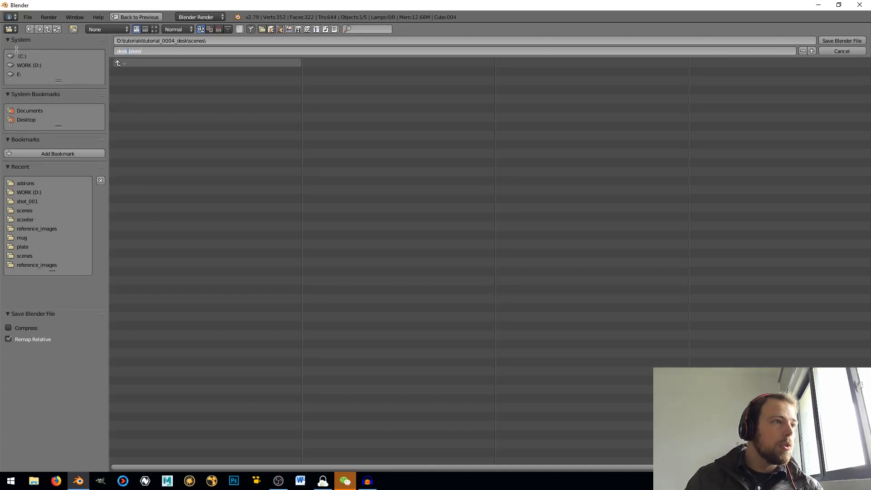
pyautogui.press('BackSpace')
pyautogui.write('k_0001')
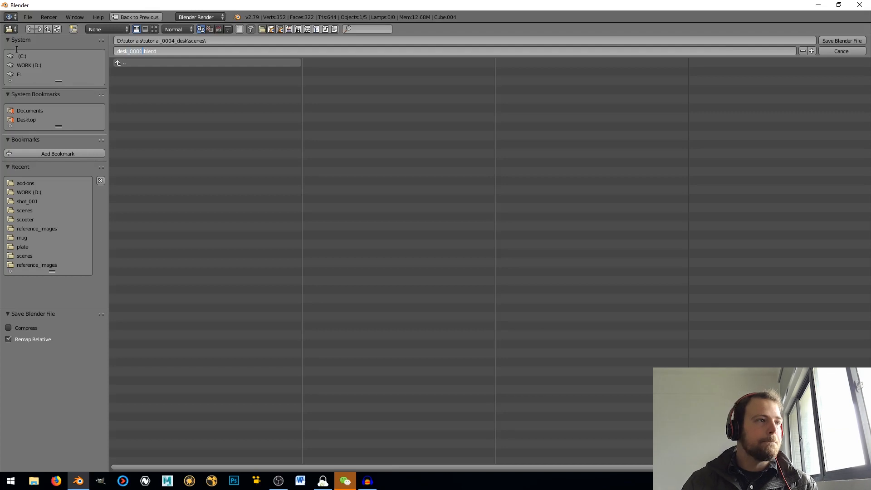
pyautogui.press('Return')
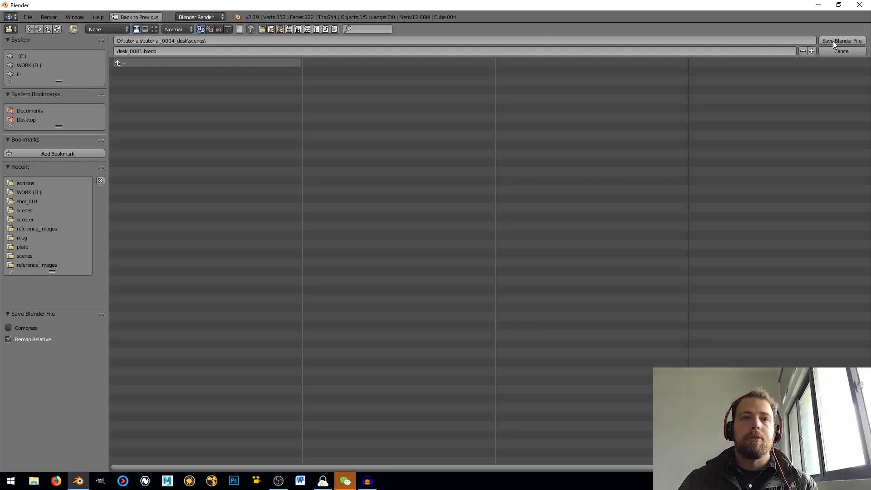
pyautogui.click(833, 41)
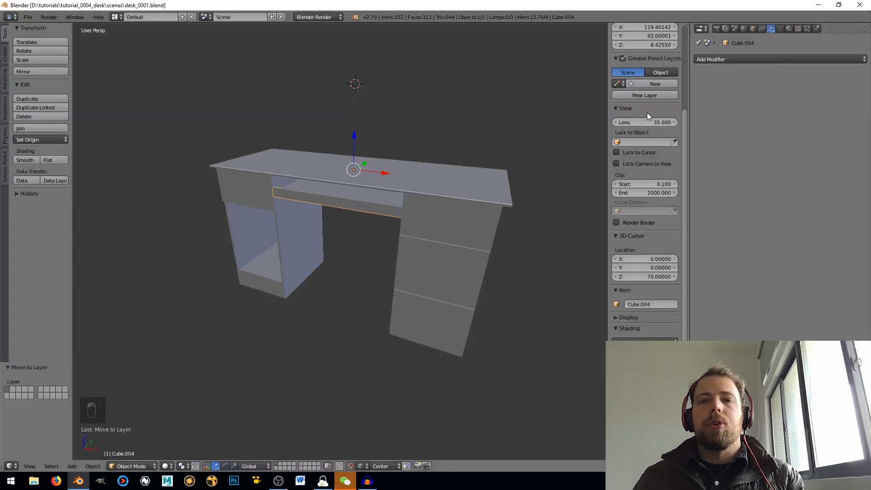